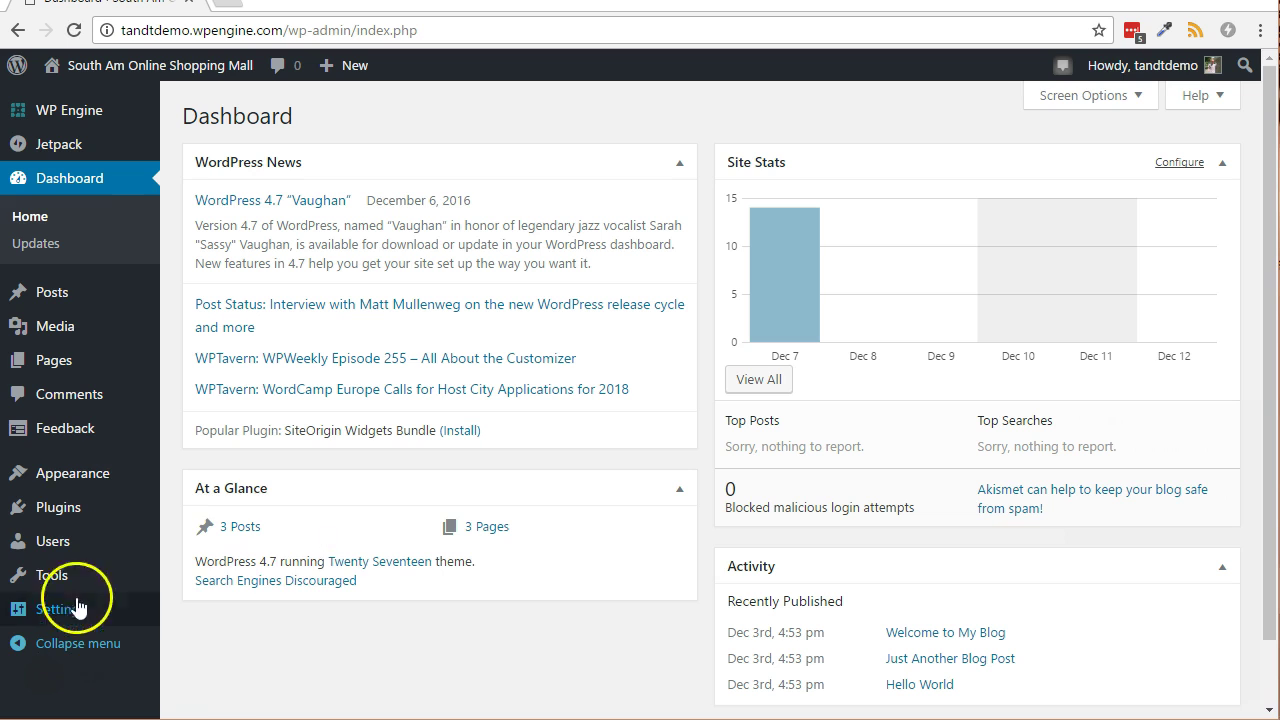
Step: Search the plugin directory for Custom Post Type UI, and install and activate that plugin
{"action": "mouse_move", "coordinate": [77, 525]}
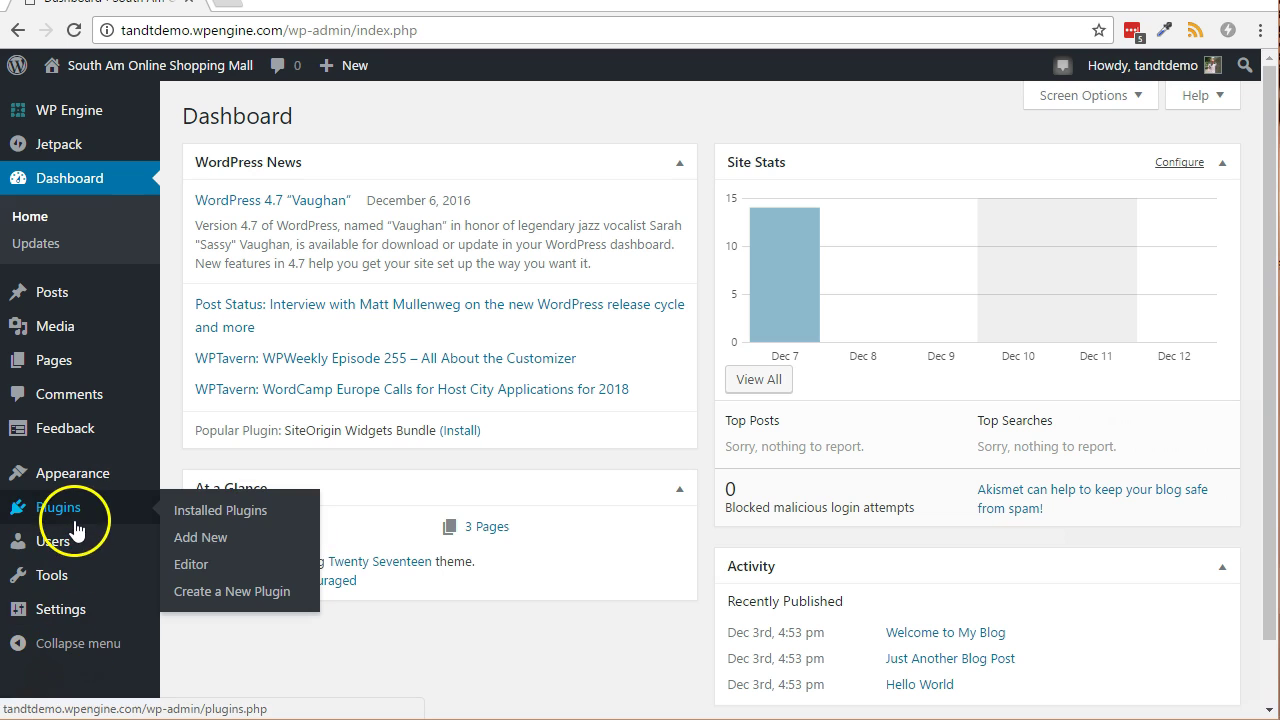
{"action": "left_click", "coordinate": [200, 539]}
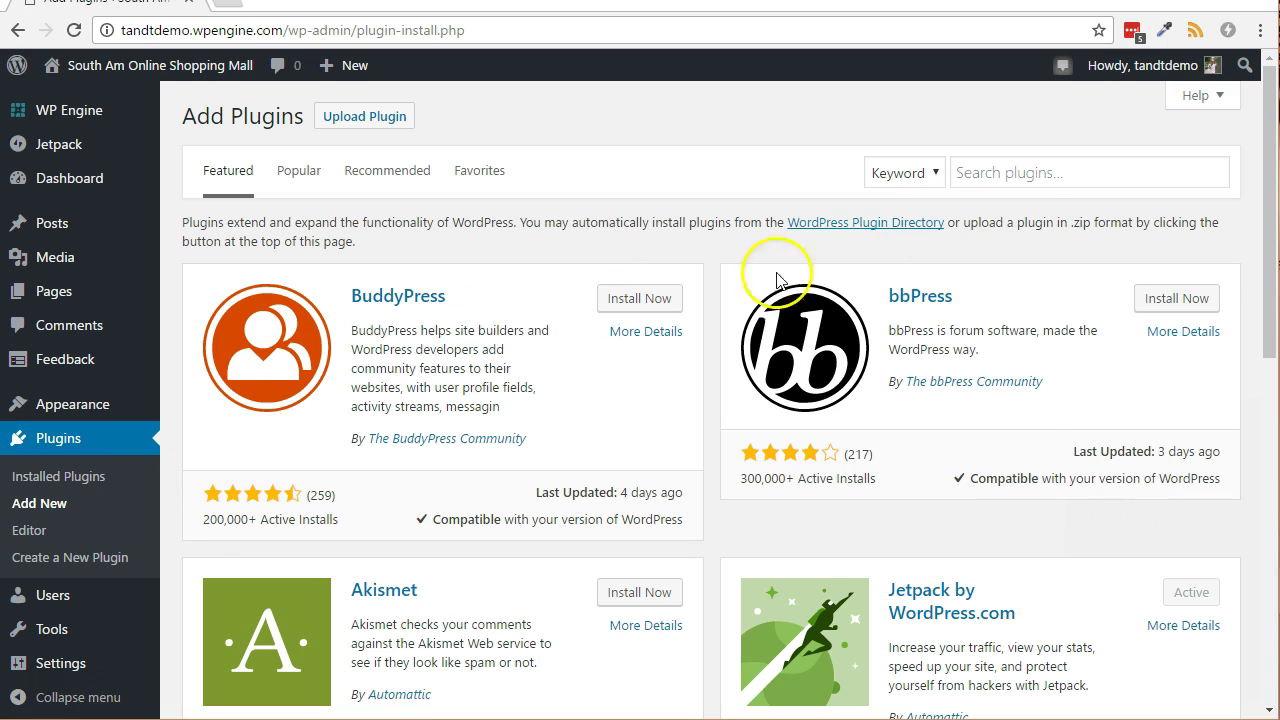
{"action": "left_click", "coordinate": [1020, 172]}
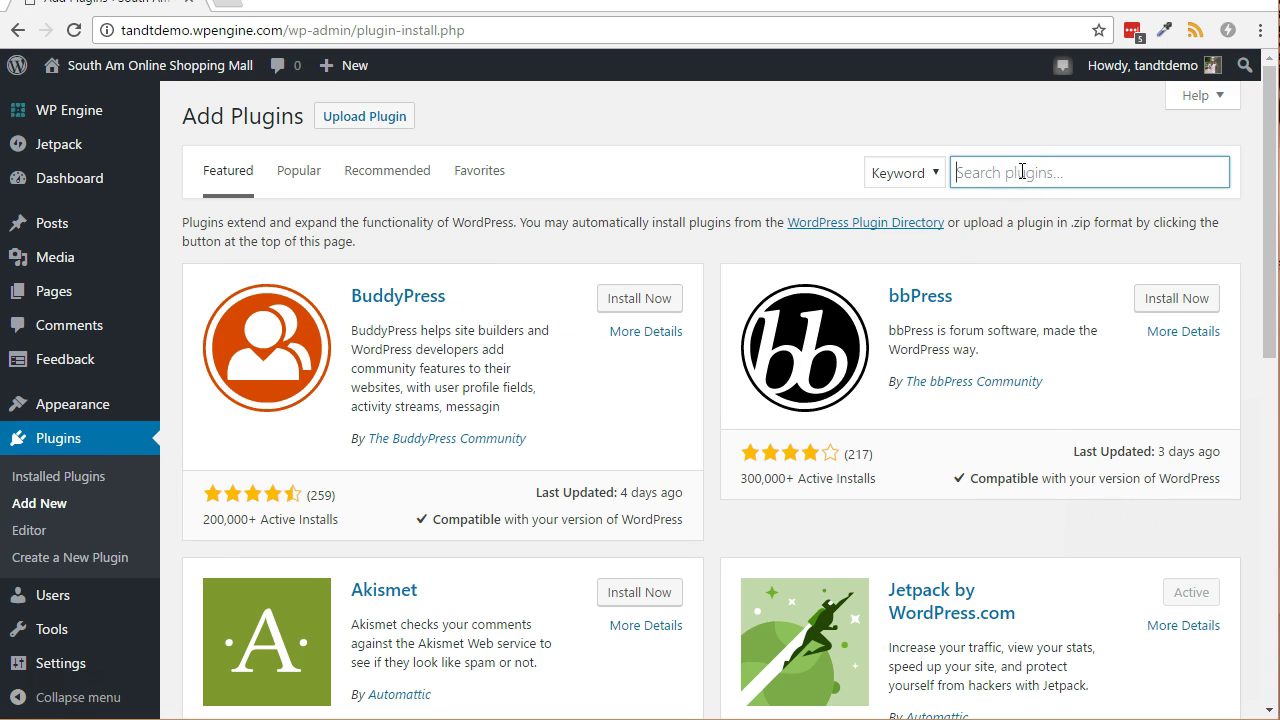
{"action": "type", "text": "Custom Post Type UI"}
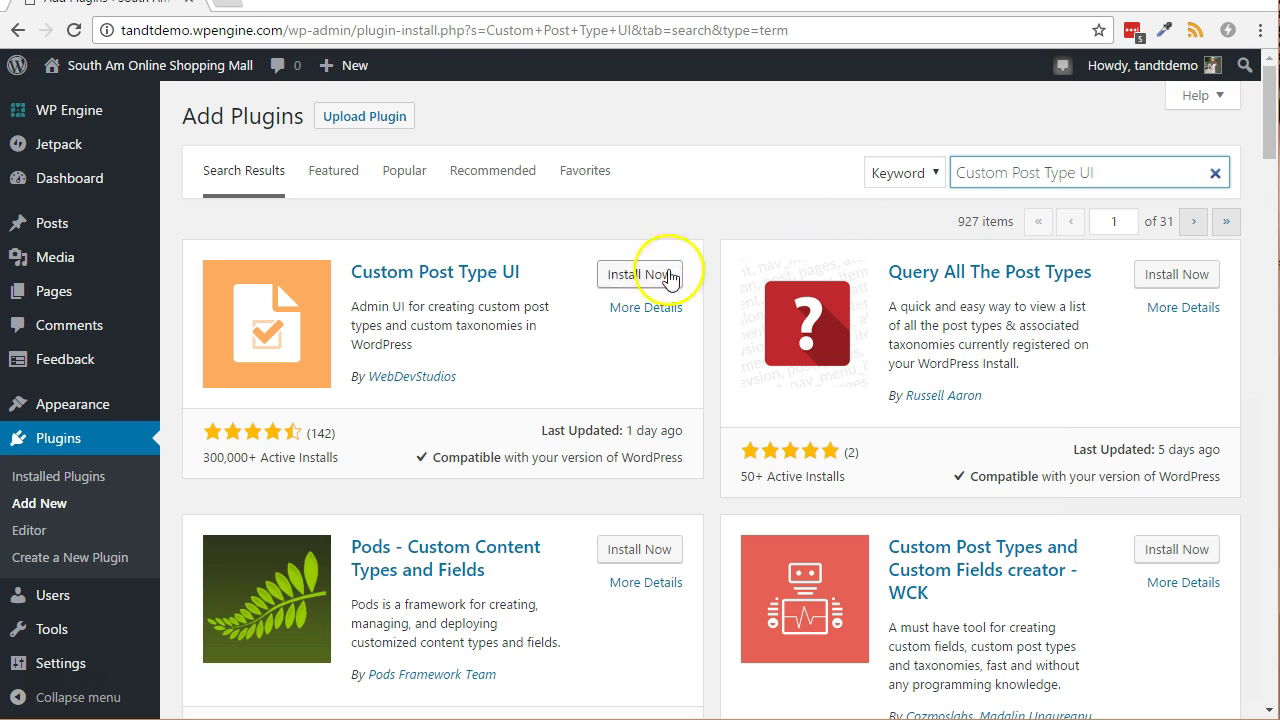
{"action": "left_click", "coordinate": [631, 282]}
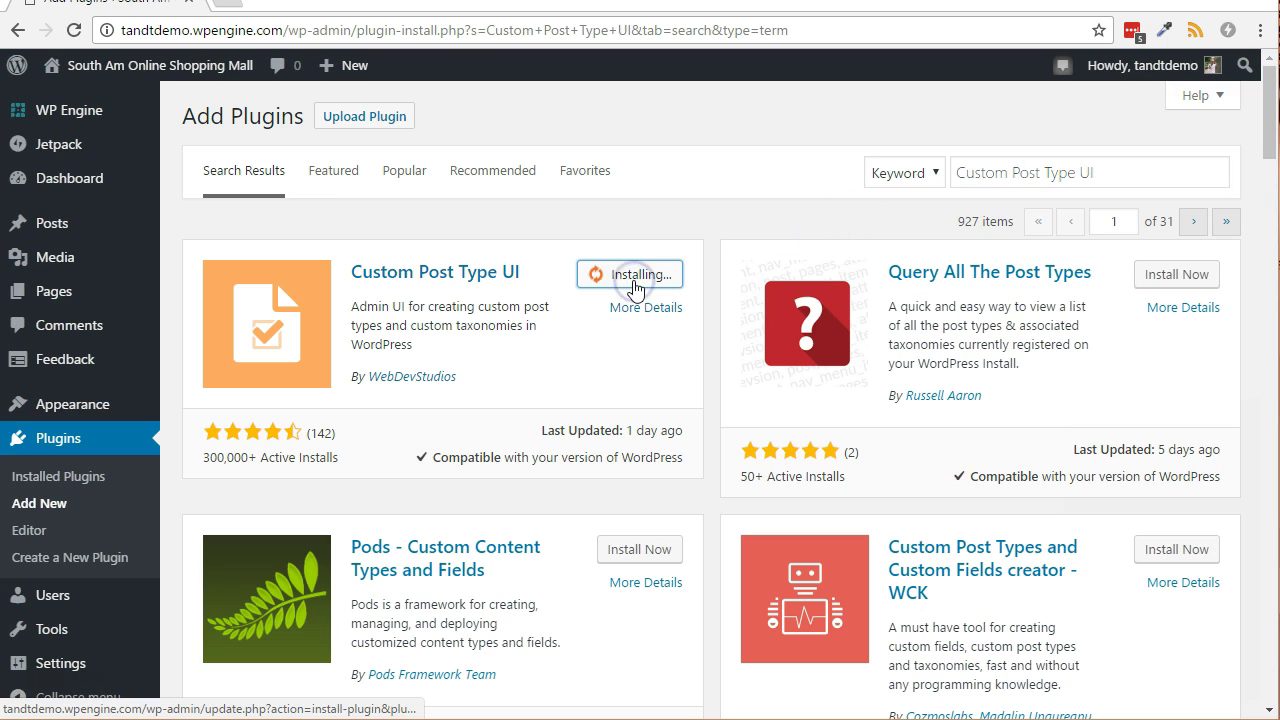
{"action": "left_click", "coordinate": [622, 266]}
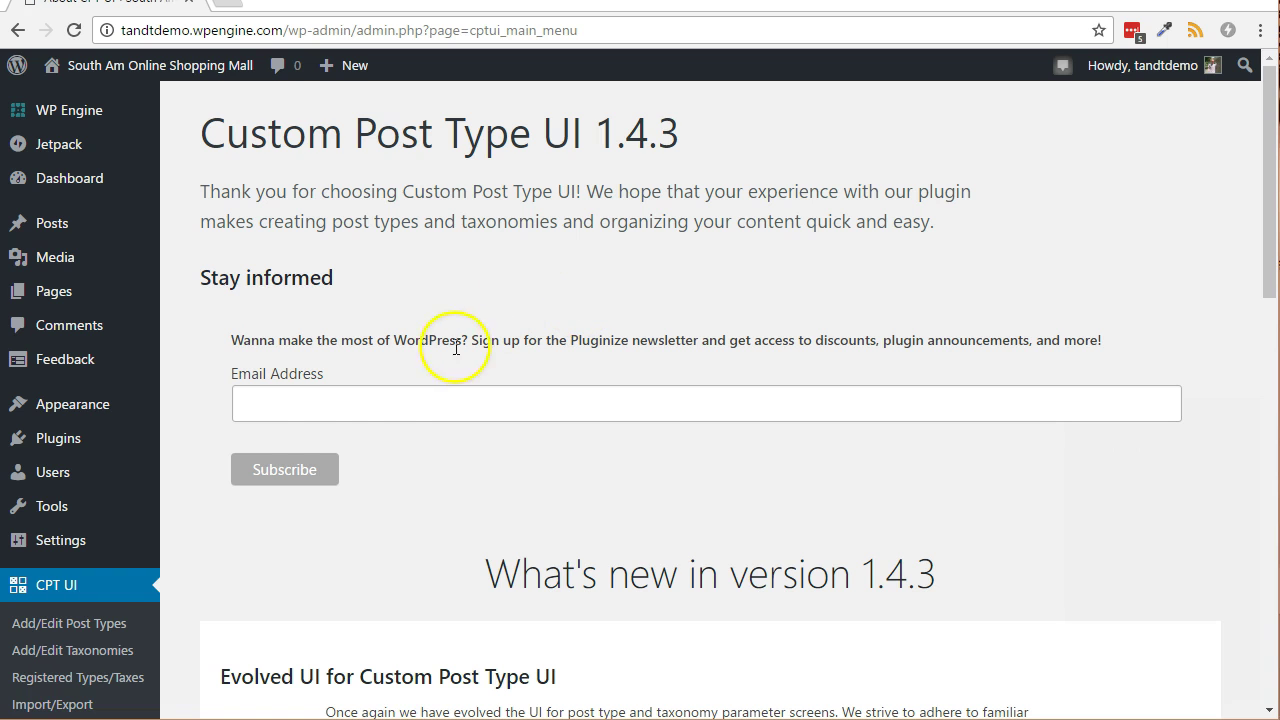
Step: Start a new post type in CPT UI with the slug affiliate_links
{"action": "scroll", "coordinate": [90, 518], "scroll_direction": "down", "scroll_amount": 1}
{"action": "scroll", "coordinate": [90, 518], "scroll_direction": "down", "scroll_amount": 1}
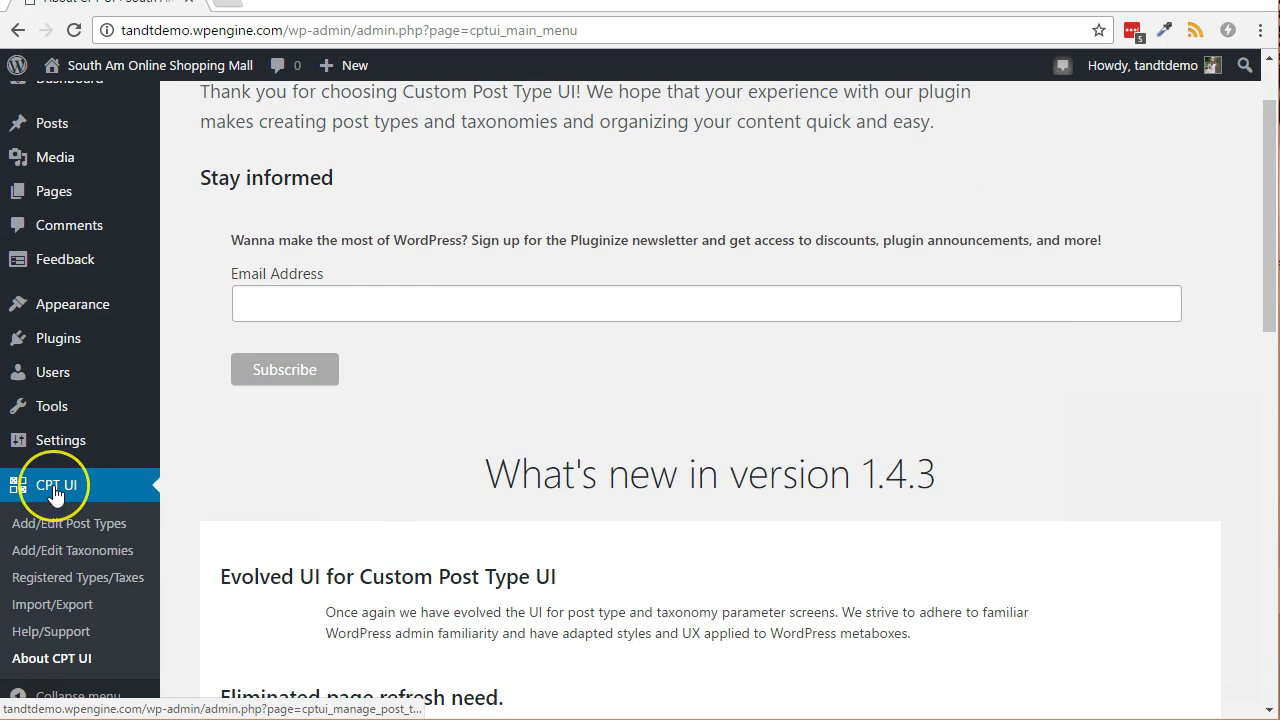
{"action": "left_click", "coordinate": [66, 524]}
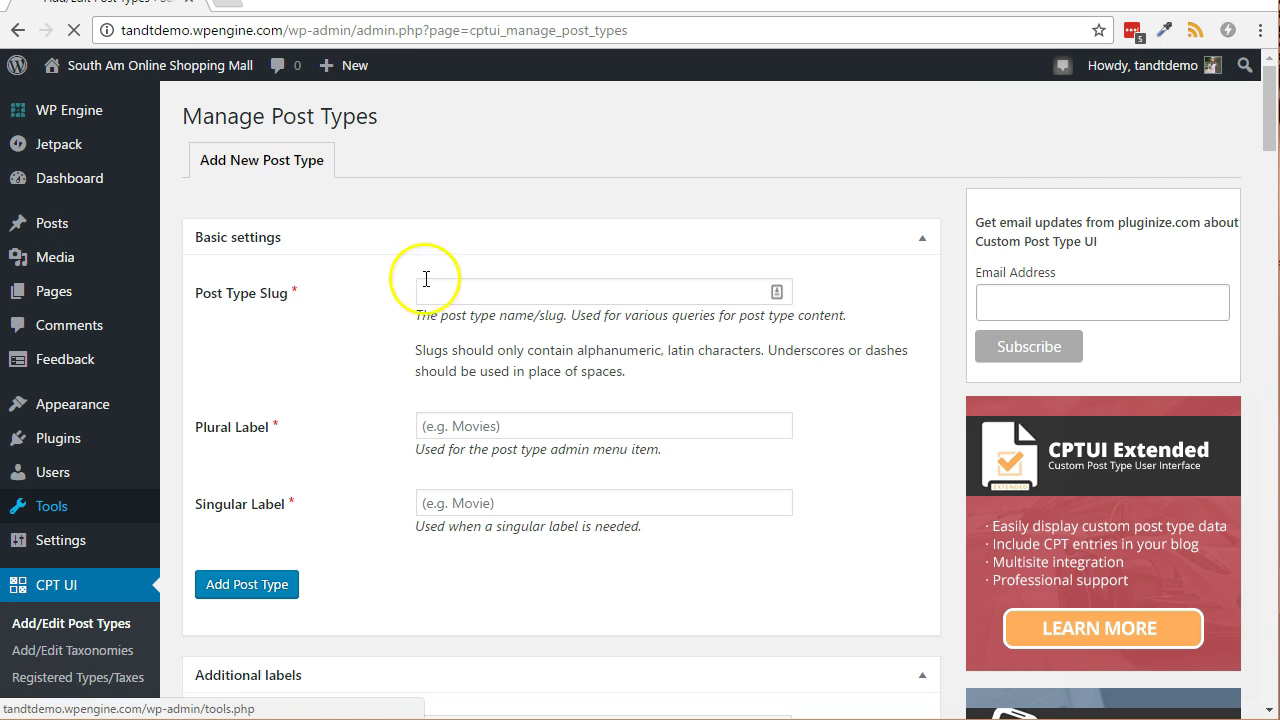
{"action": "left_click", "coordinate": [442, 291]}
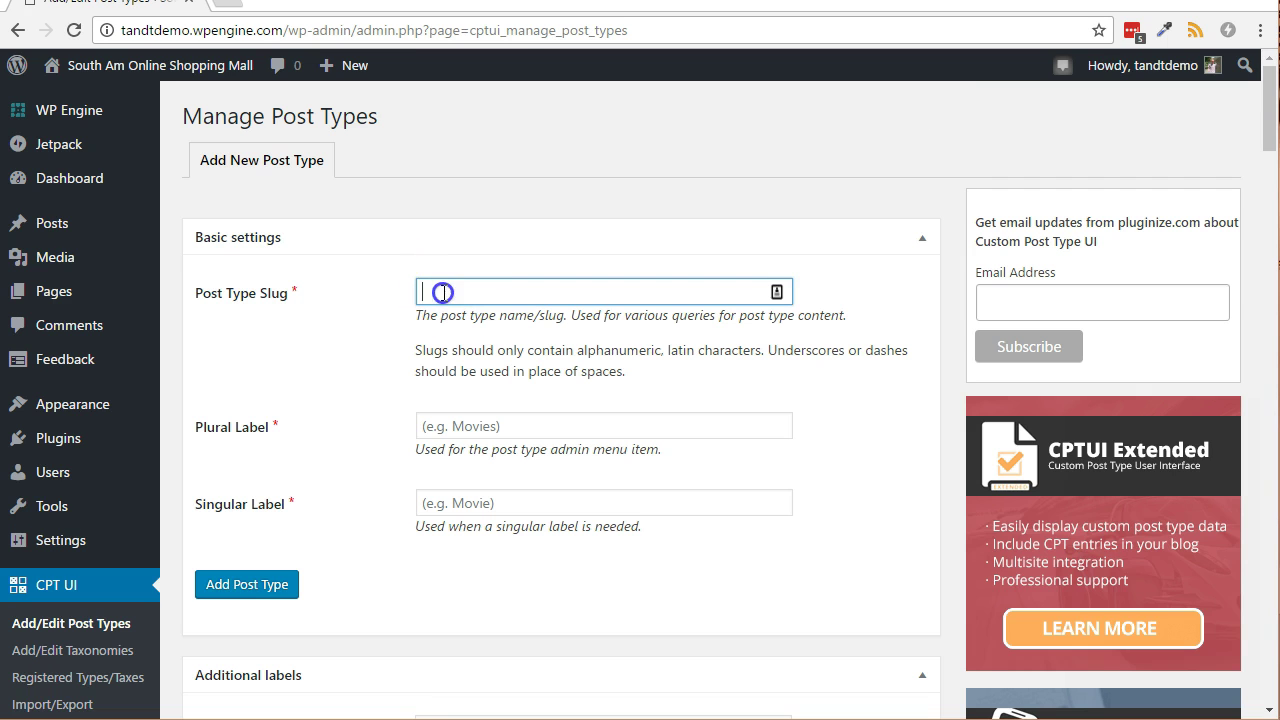
{"action": "type", "text": "affiliate_links"}
{"action": "left_click", "coordinate": [349, 343]}
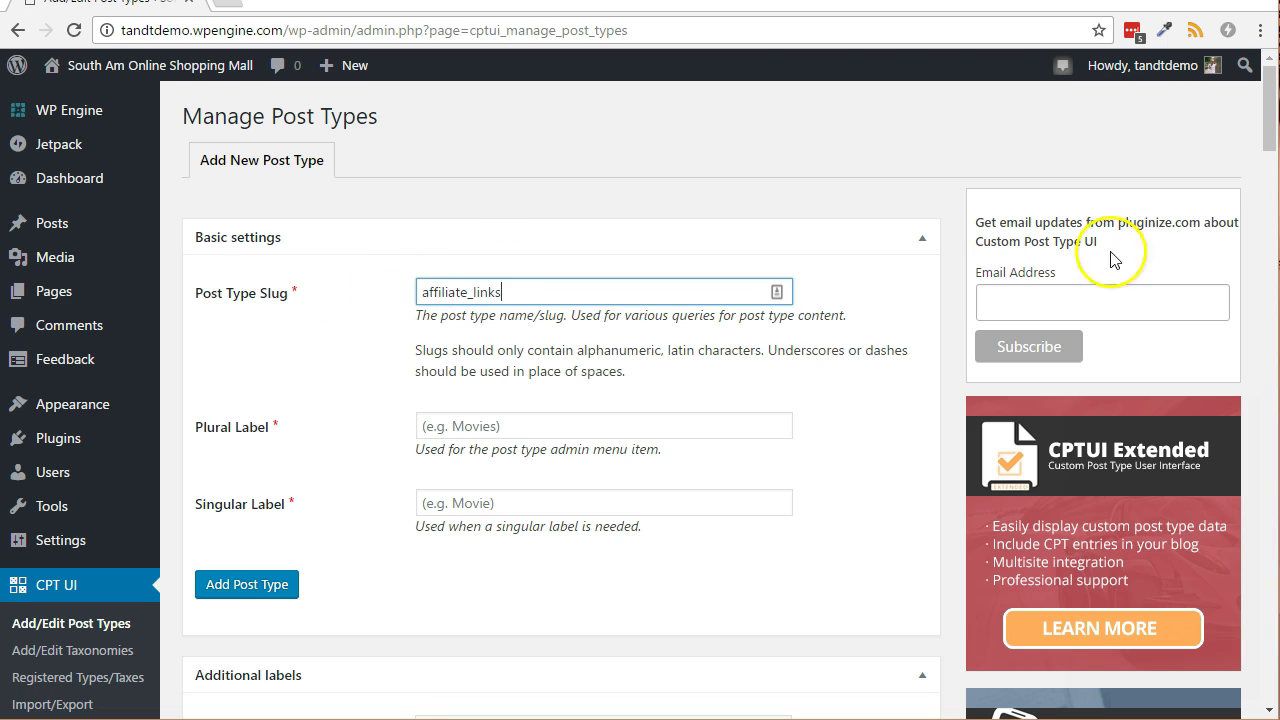
{"action": "key", "text": "Tab"}
Step: Set the post type's plural label to Affiliate Links and its singular label to Affiliate Link
{"action": "left_click", "coordinate": [467, 426]}
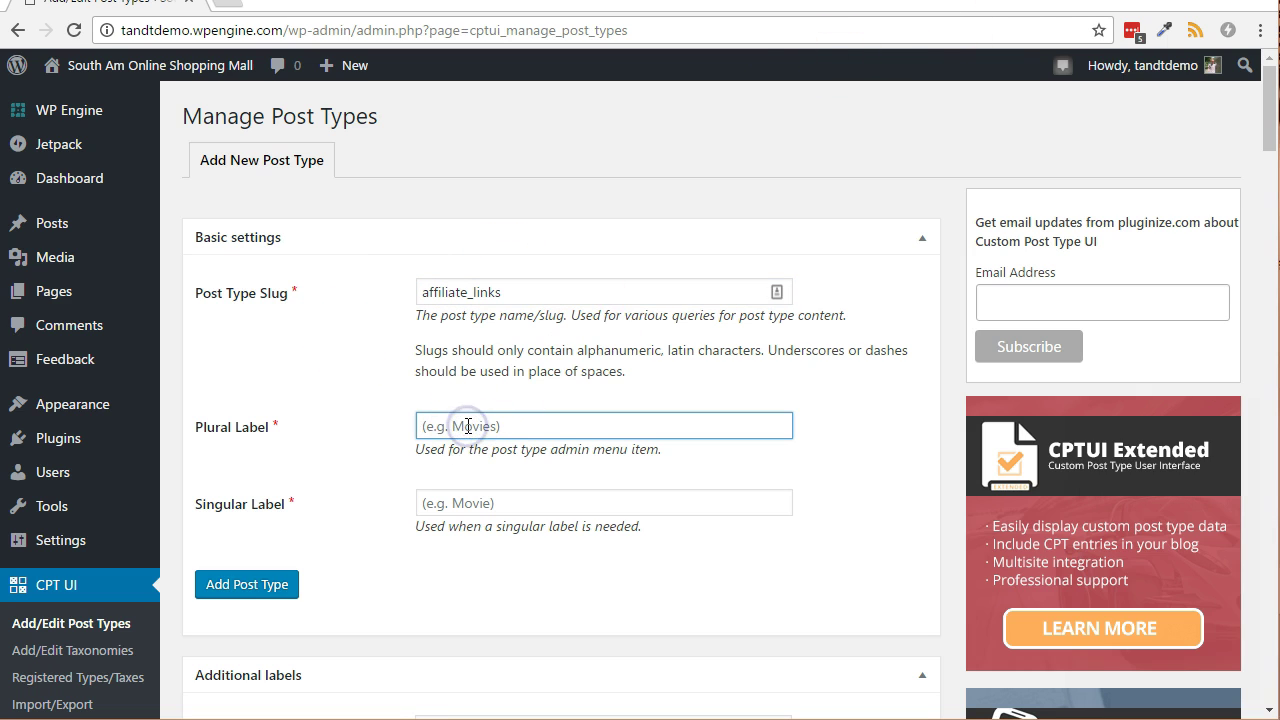
{"action": "type", "text": "Affiliate Links"}
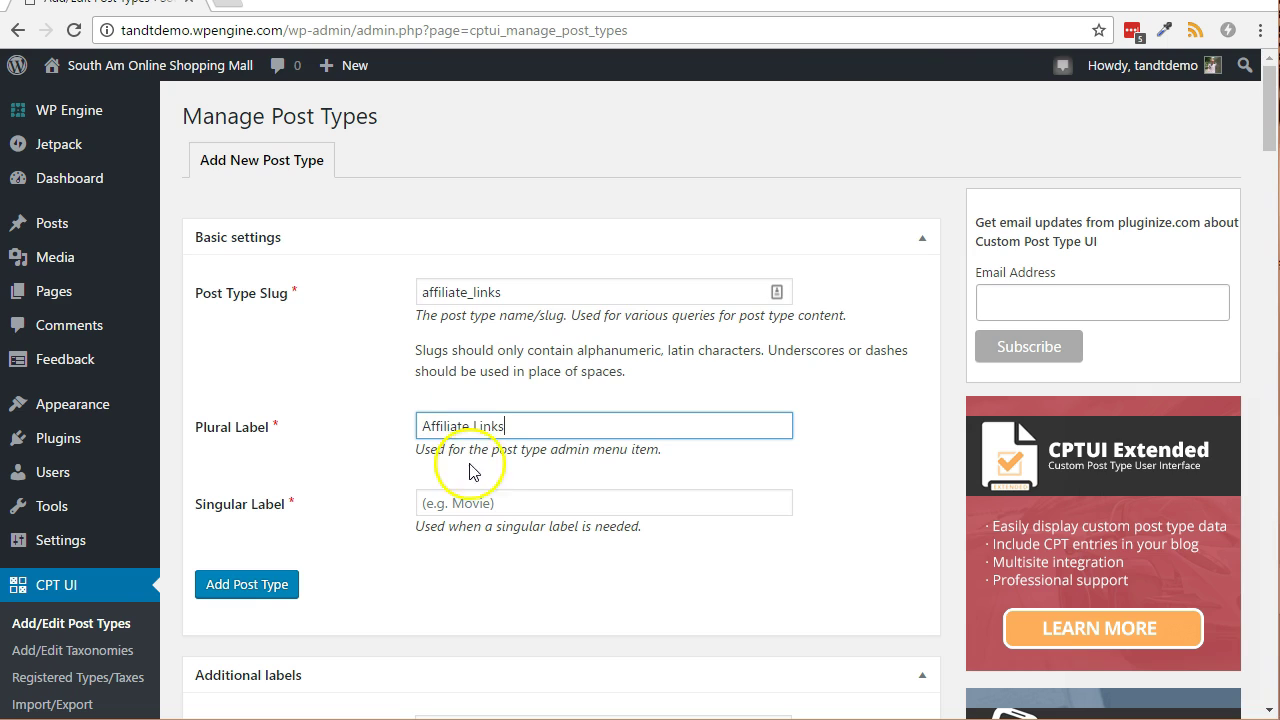
{"action": "left_click", "coordinate": [479, 500]}
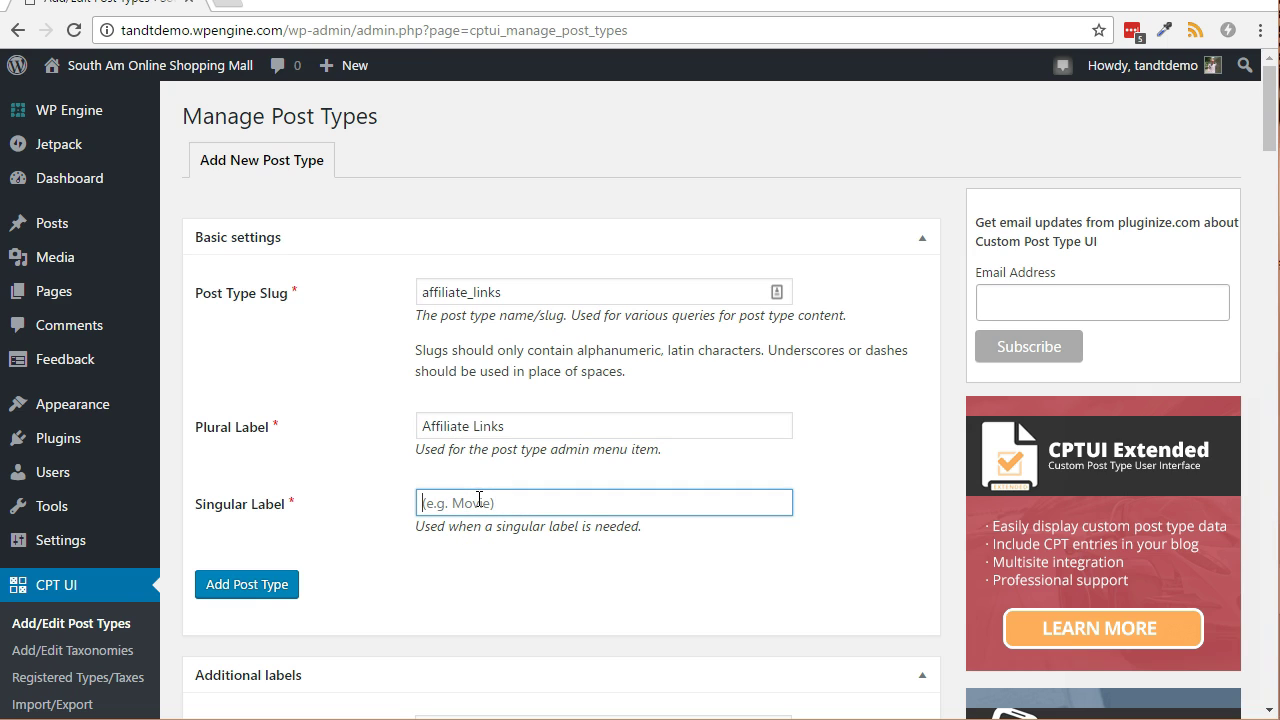
{"action": "type", "text": "Affiliate Link"}
Step: In the post type's settings, set both Public and Show in Nav Menus to False
{"action": "scroll", "coordinate": [479, 500], "scroll_direction": "down", "scroll_amount": 6}
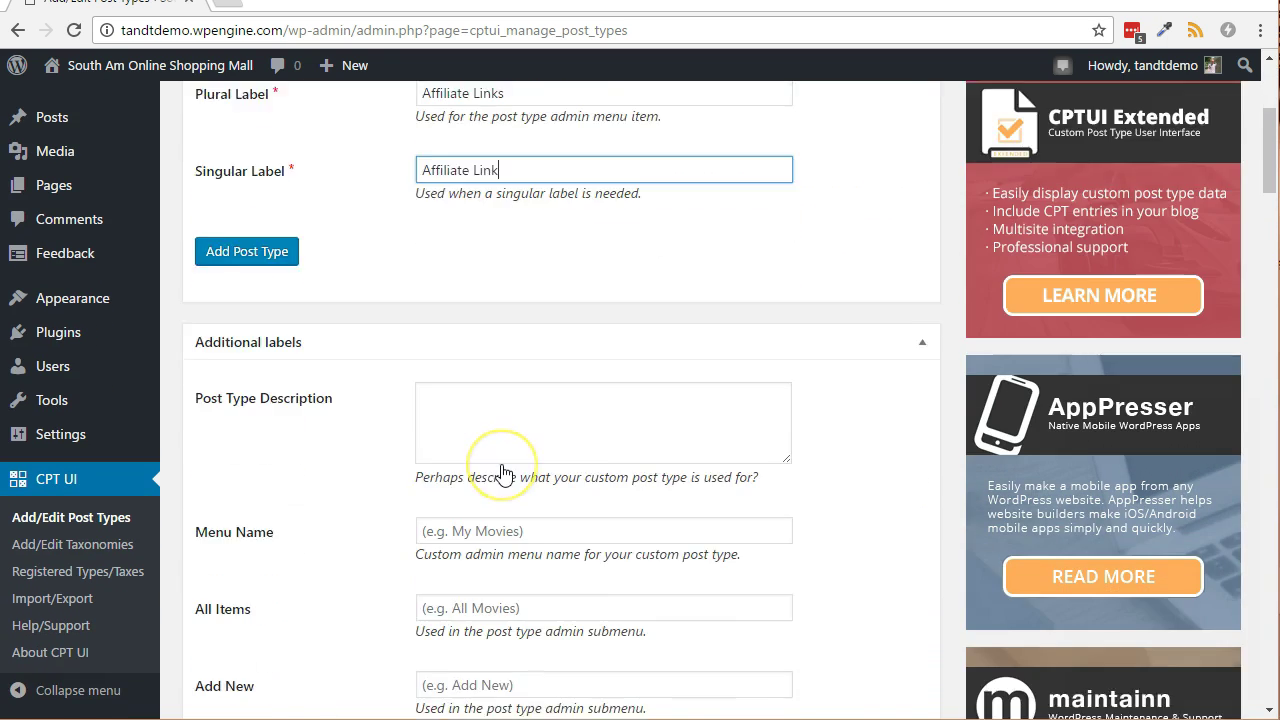
{"action": "scroll", "coordinate": [503, 472], "scroll_direction": "down", "scroll_amount": 12}
{"action": "left_click", "coordinate": [445, 328]}
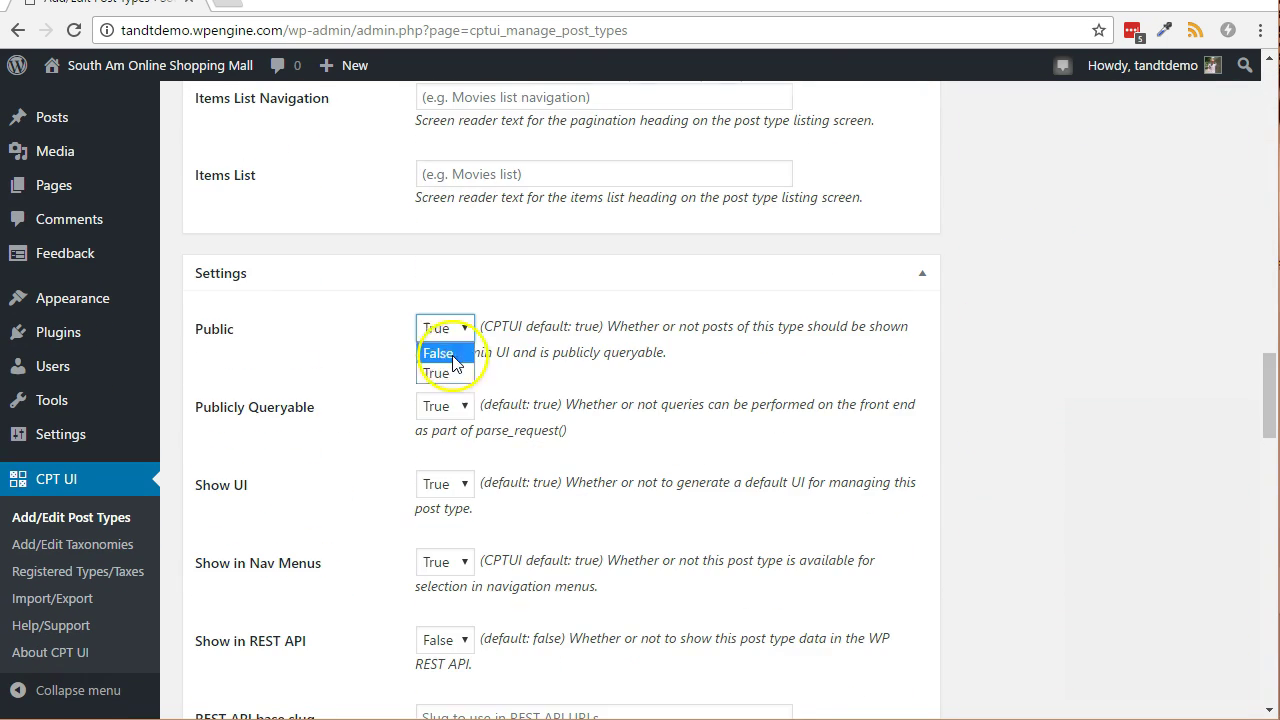
{"action": "left_click", "coordinate": [453, 355]}
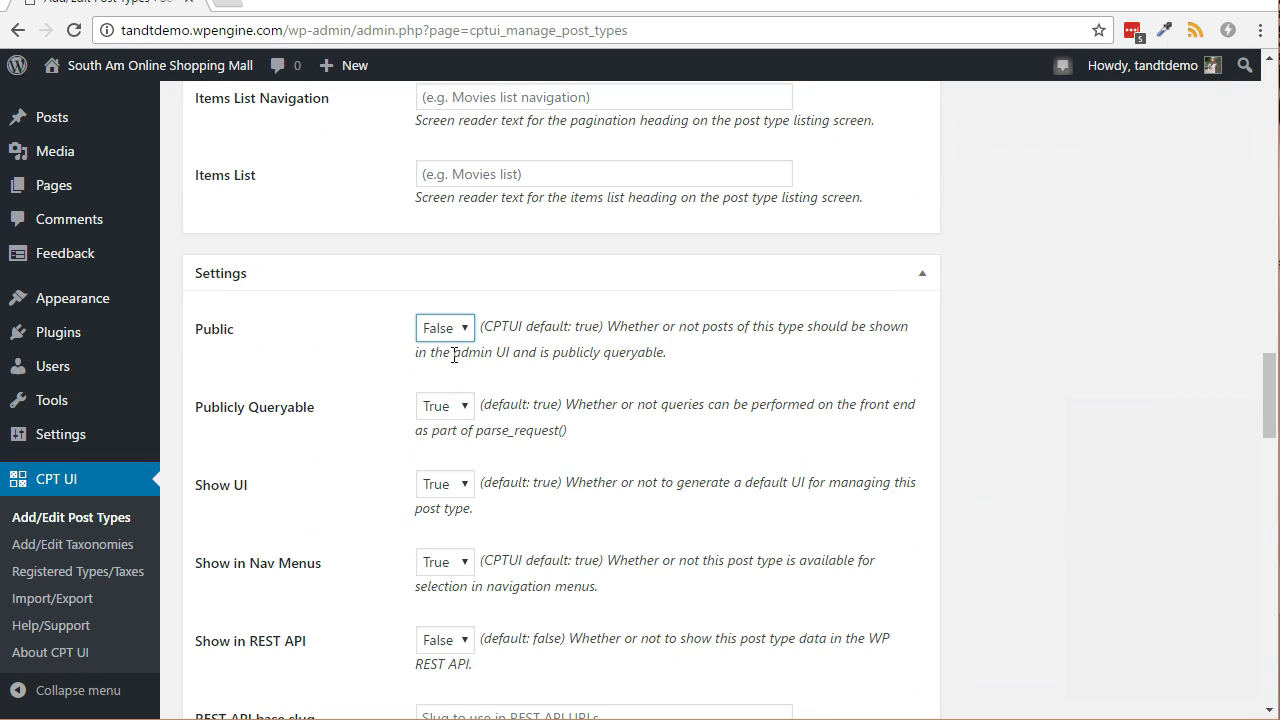
{"action": "left_click", "coordinate": [365, 472]}
{"action": "scroll", "coordinate": [365, 472], "scroll_direction": "down", "scroll_amount": 1}
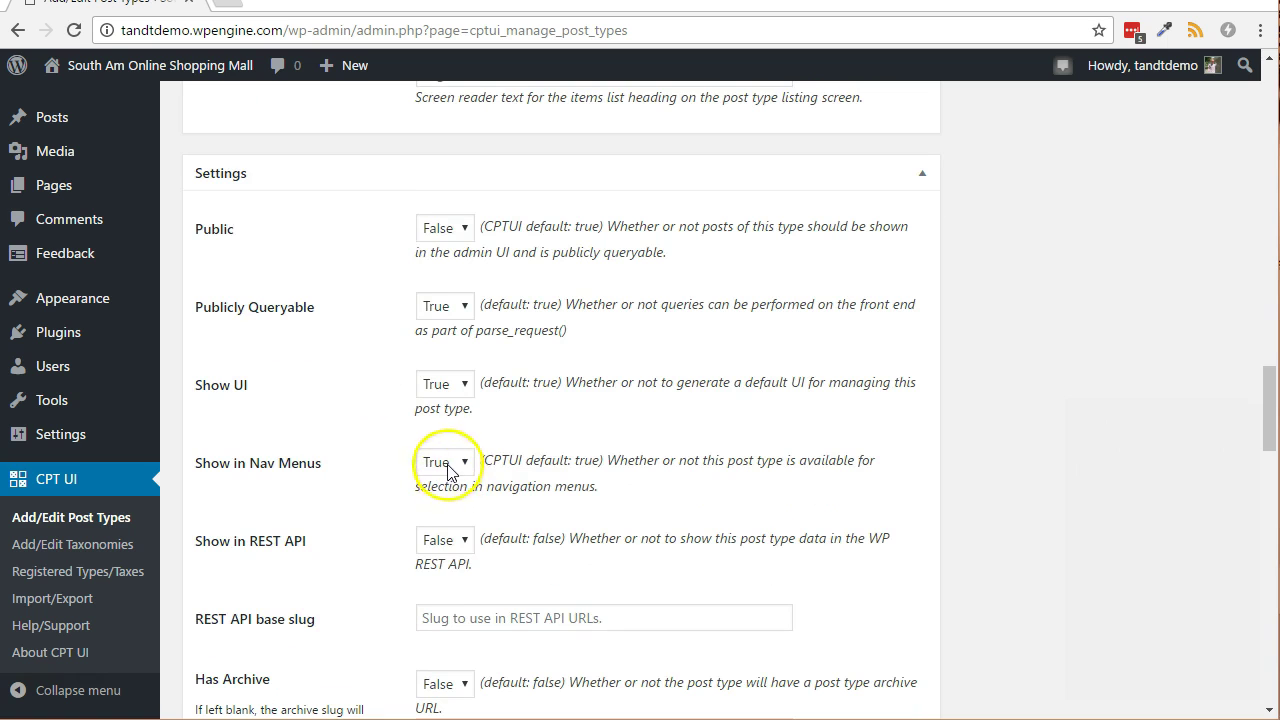
{"action": "left_click", "coordinate": [447, 464]}
{"action": "left_click", "coordinate": [448, 486]}
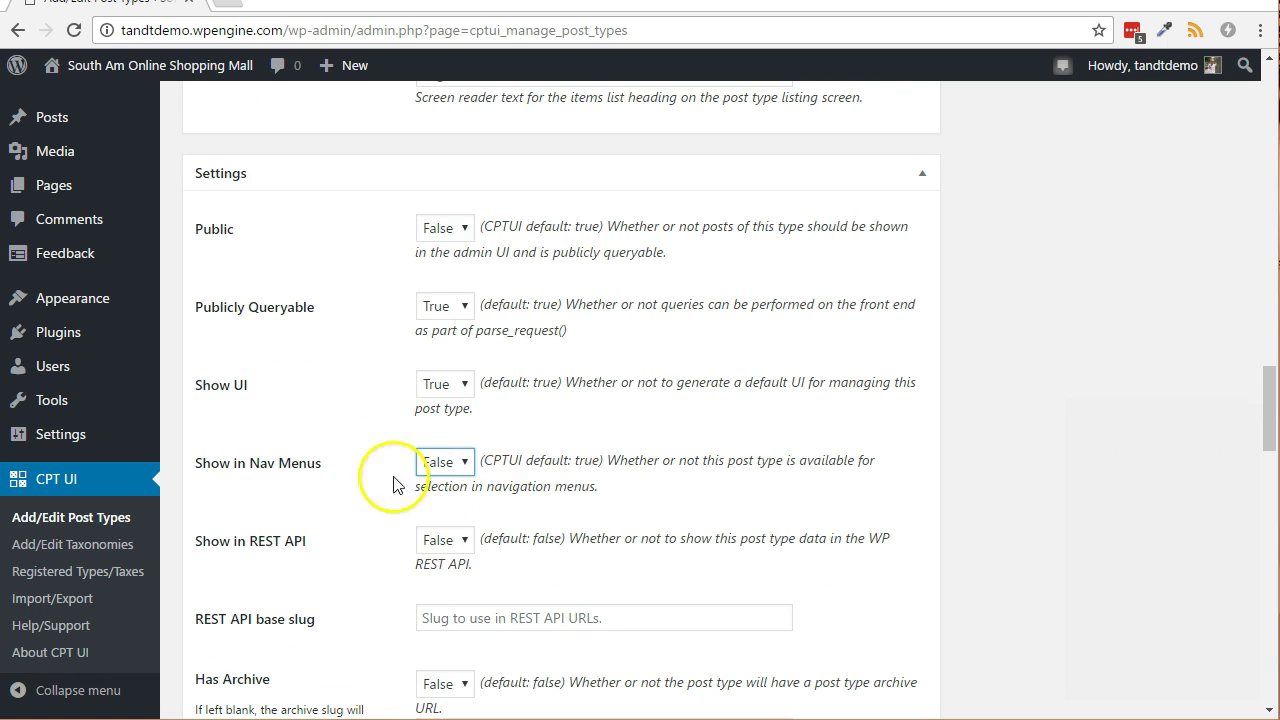
{"action": "left_click", "coordinate": [340, 424]}
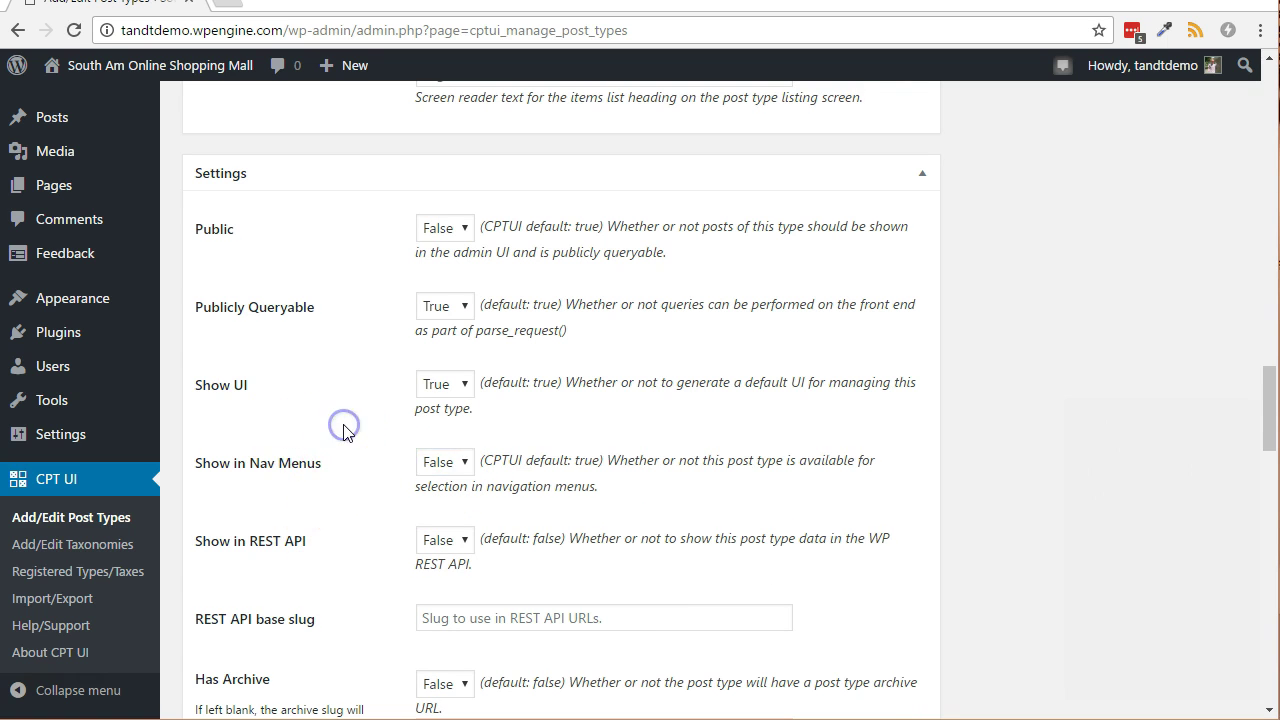
Step: Set Exclude From Search to True for the post type
{"action": "scroll", "coordinate": [343, 432], "scroll_direction": "down", "scroll_amount": 1}
{"action": "scroll", "coordinate": [343, 432], "scroll_direction": "down", "scroll_amount": 2}
{"action": "left_click", "coordinate": [432, 466]}
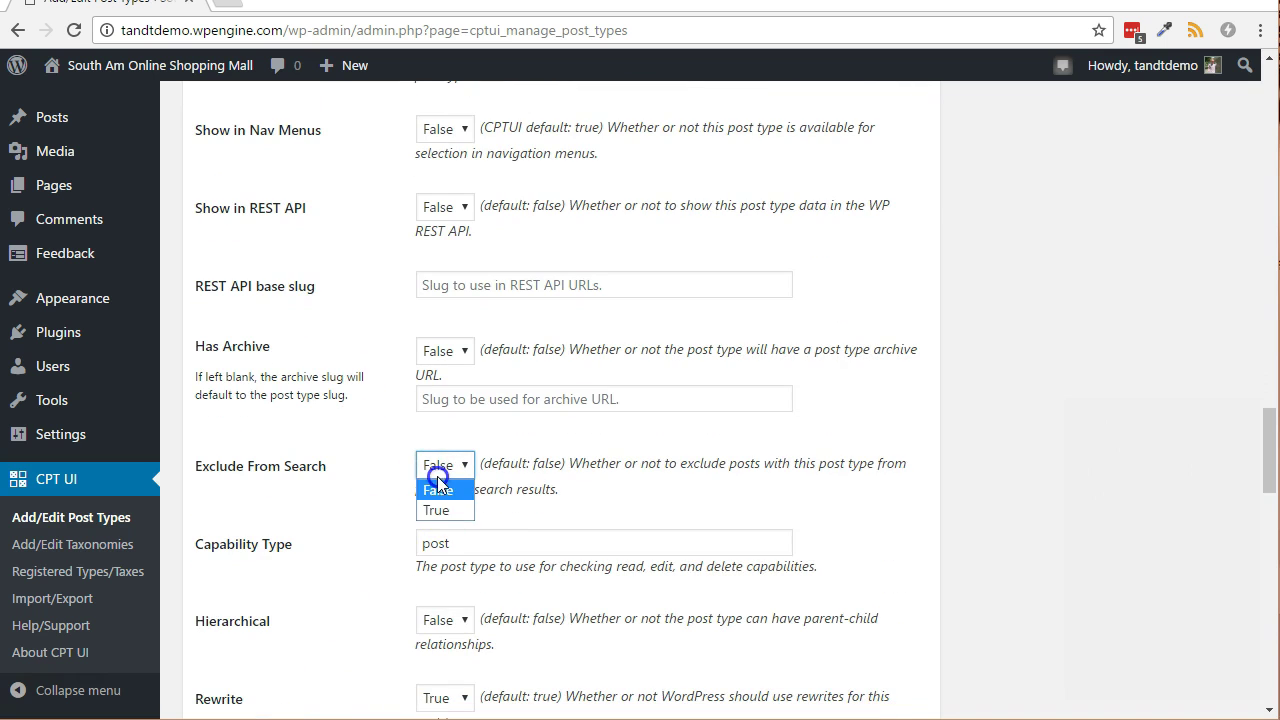
{"action": "left_click", "coordinate": [443, 508]}
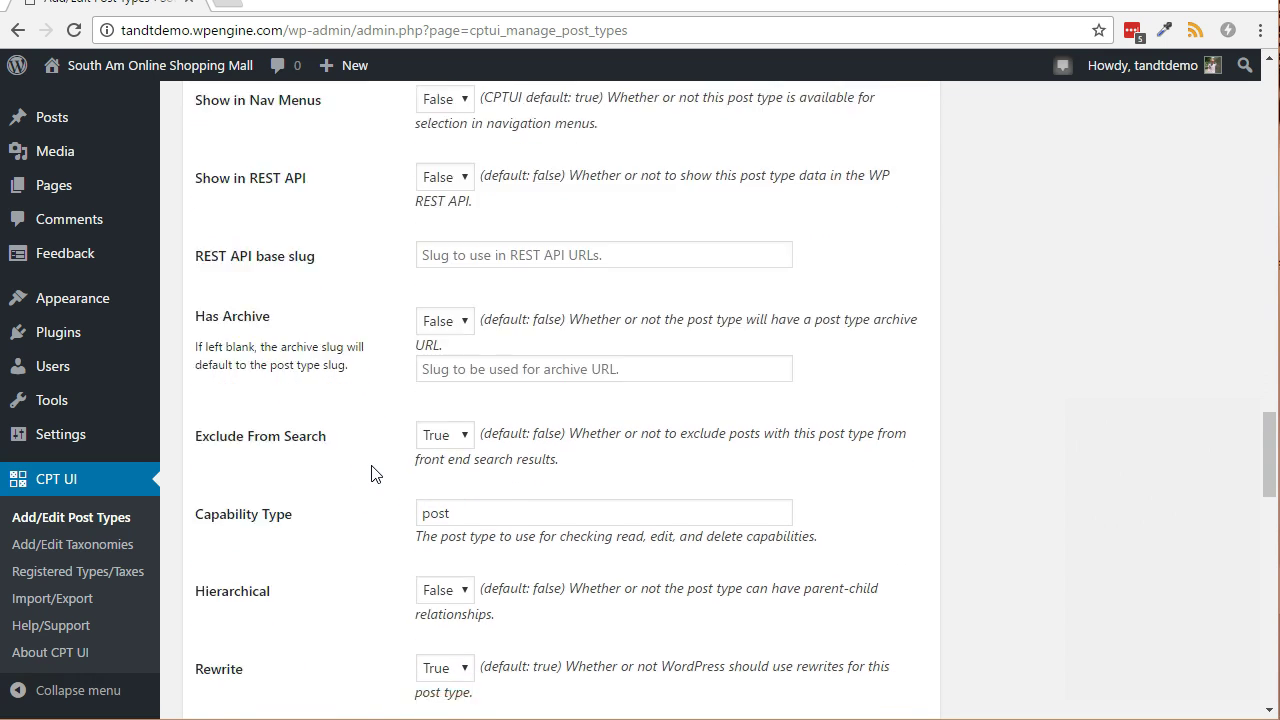
Step: Remove Editor and Featured Image from the supported features, leaving only Title, and add the post type
{"action": "scroll", "coordinate": [371, 473], "scroll_direction": "down", "scroll_amount": 7}
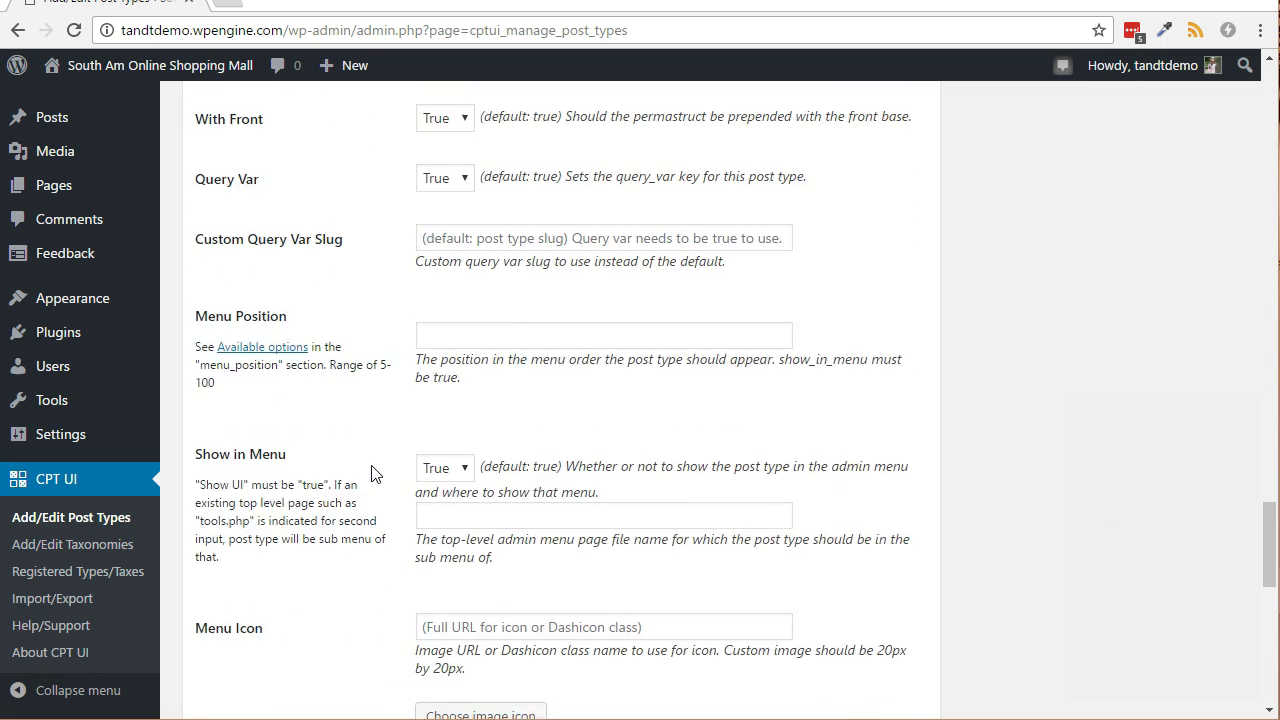
{"action": "scroll", "coordinate": [371, 473], "scroll_direction": "down", "scroll_amount": 5}
{"action": "left_click", "coordinate": [434, 349]}
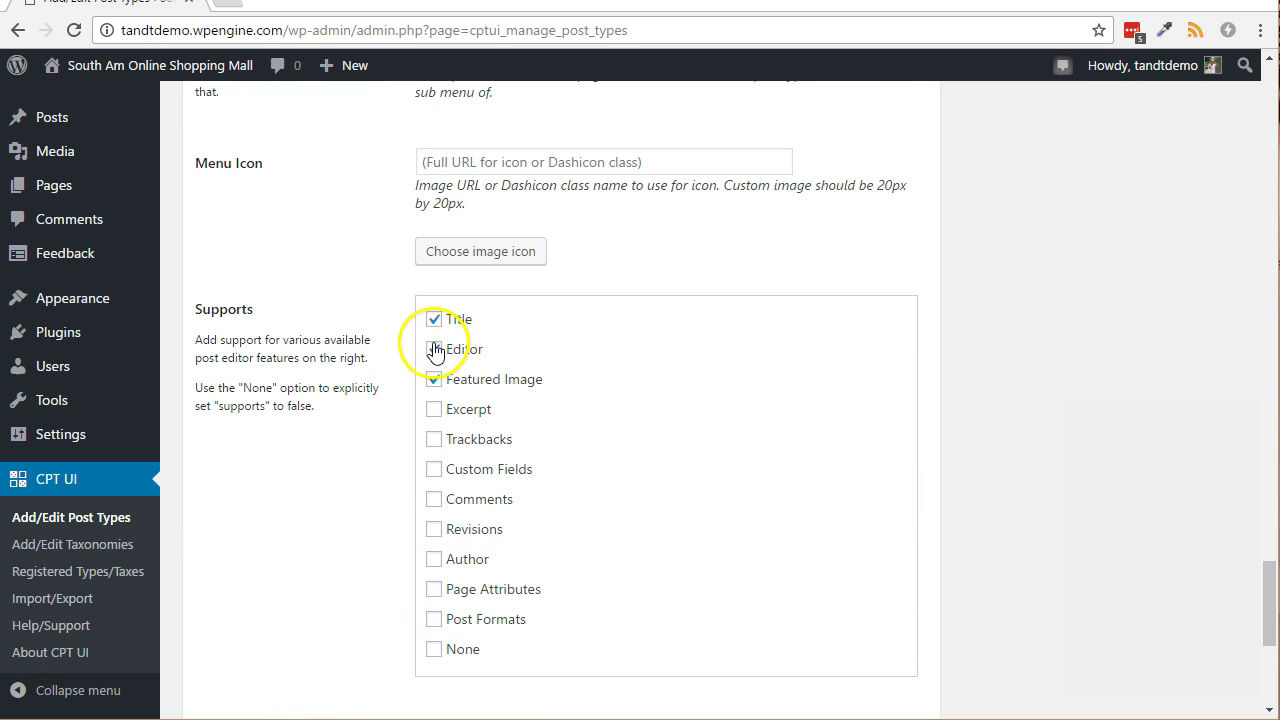
{"action": "left_click", "coordinate": [434, 379]}
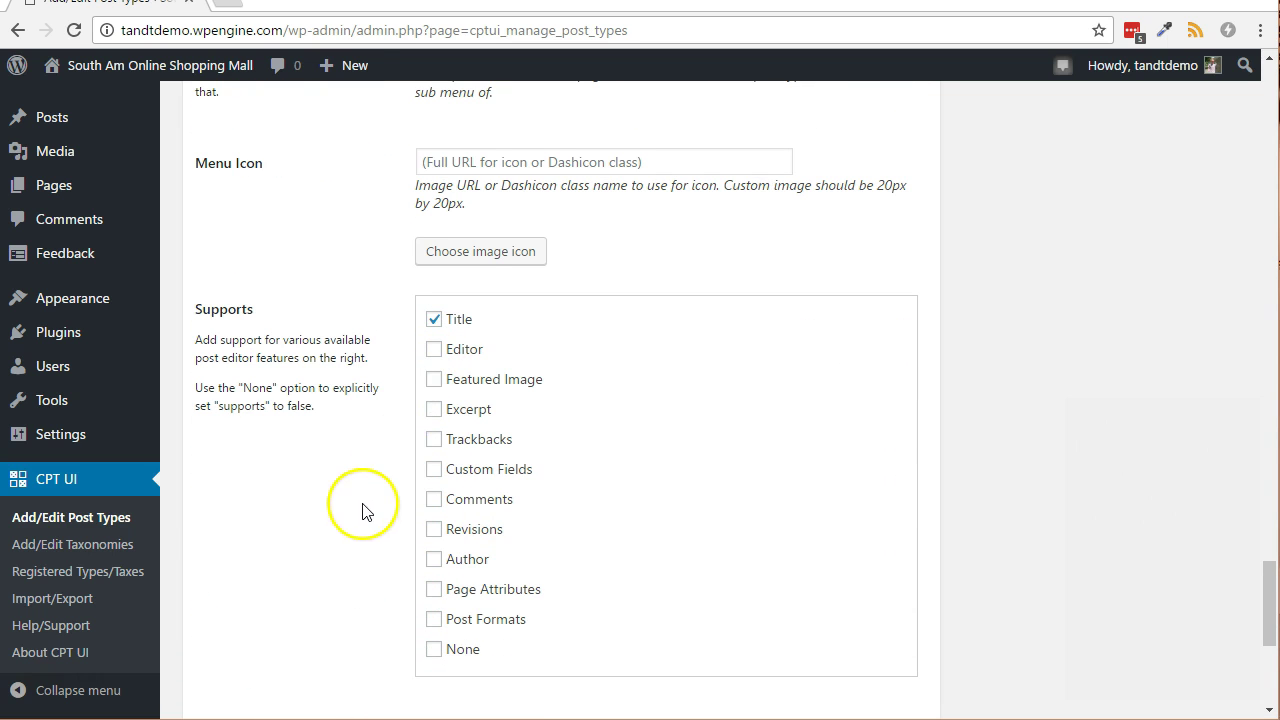
{"action": "scroll", "coordinate": [360, 512], "scroll_direction": "down", "scroll_amount": 5}
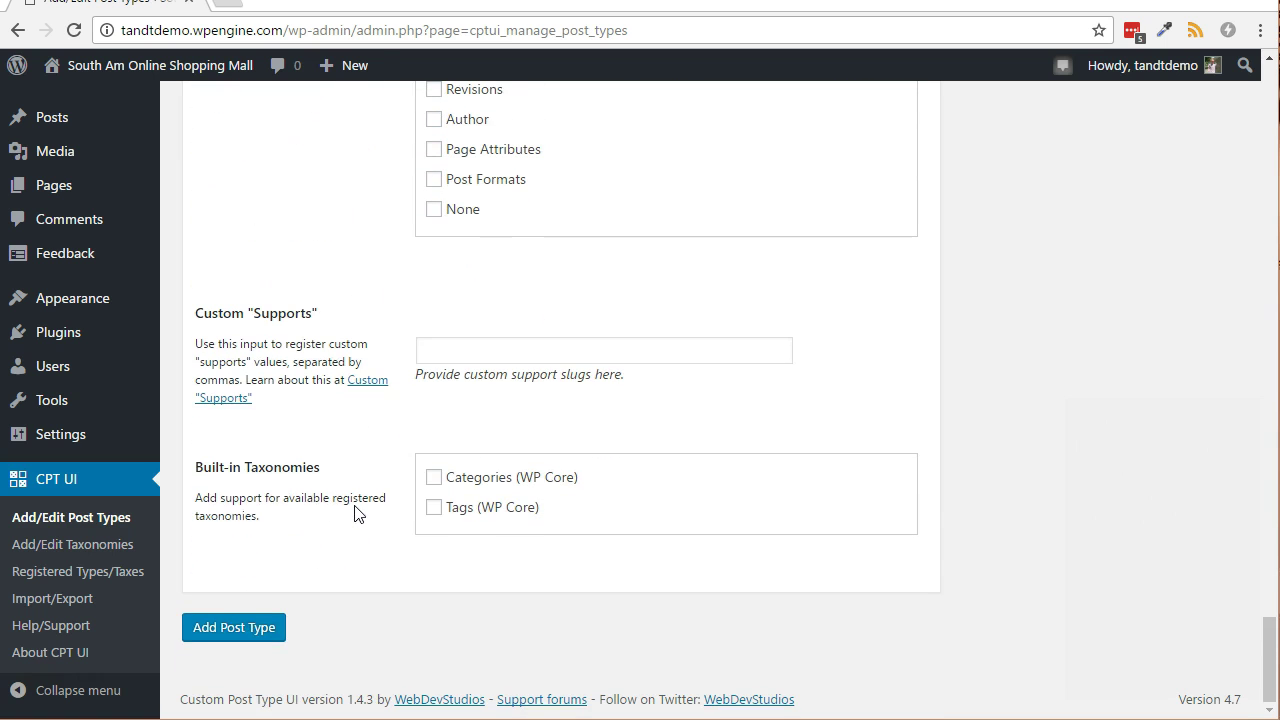
{"action": "left_click", "coordinate": [226, 625]}
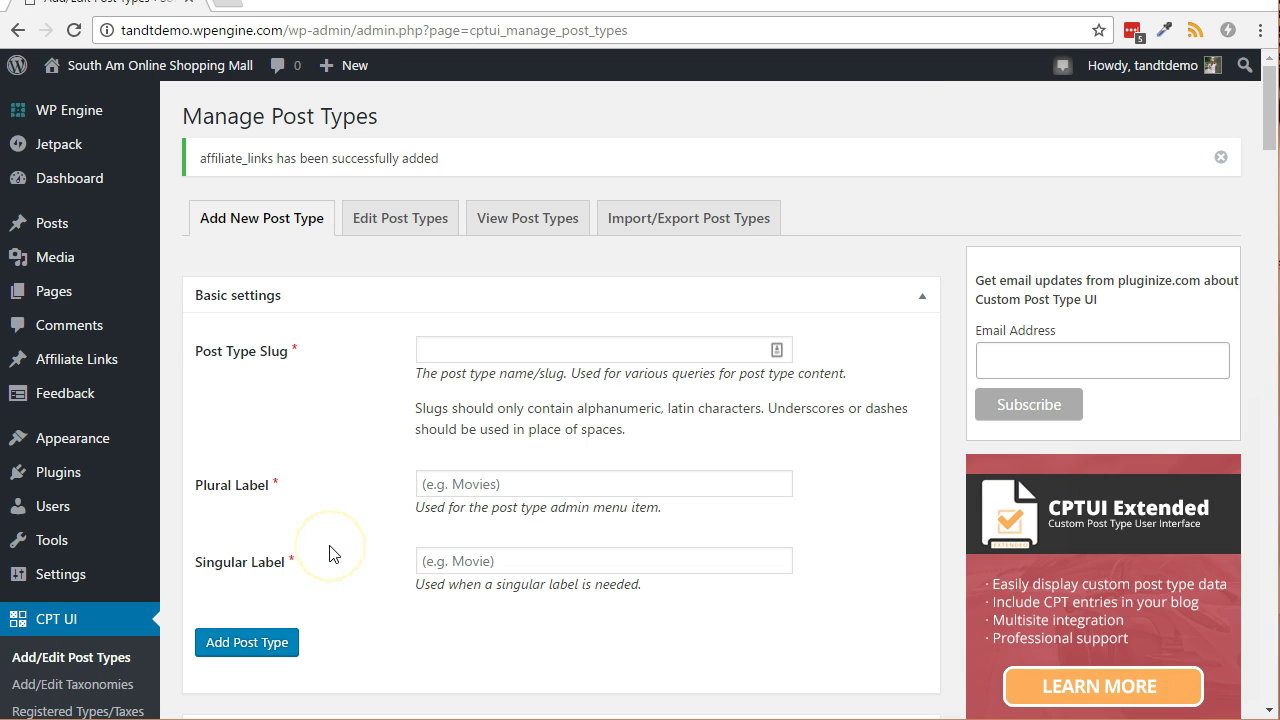
Step: Open a new Affiliate Link entry and check which boxes its screen options offer
{"action": "mouse_move", "coordinate": [84, 372]}
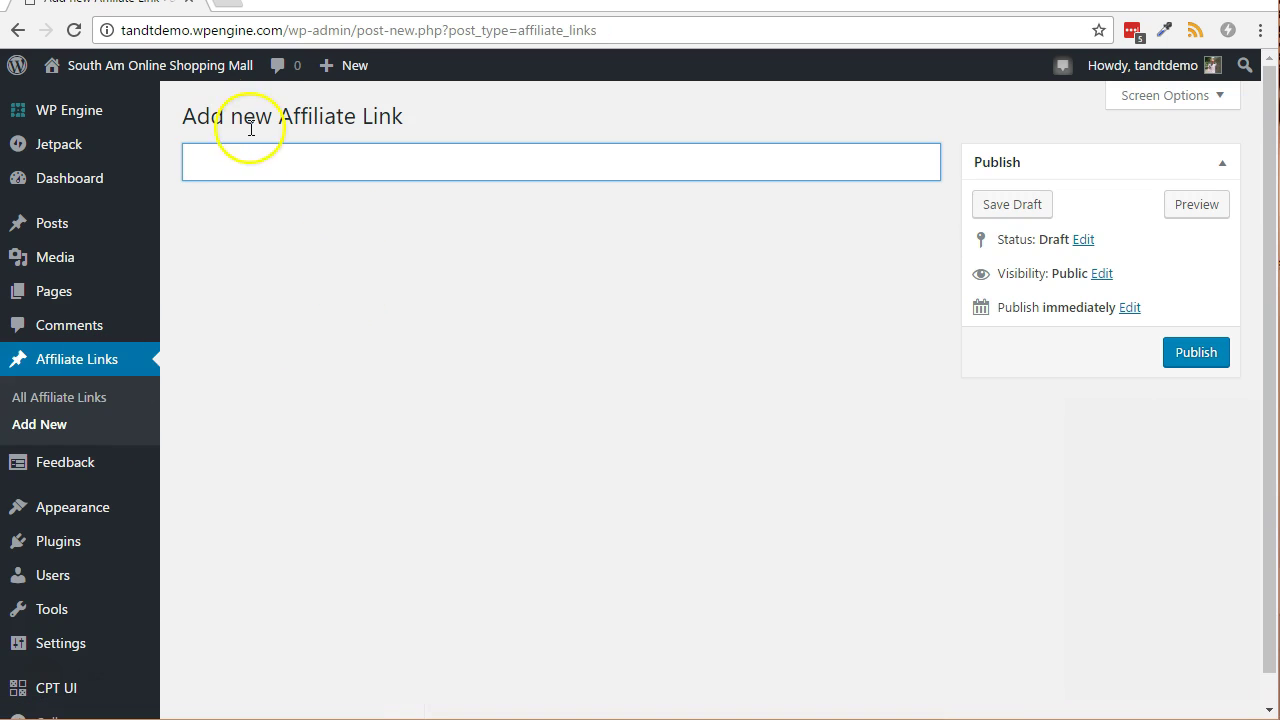
{"action": "left_click", "coordinate": [382, 165]}
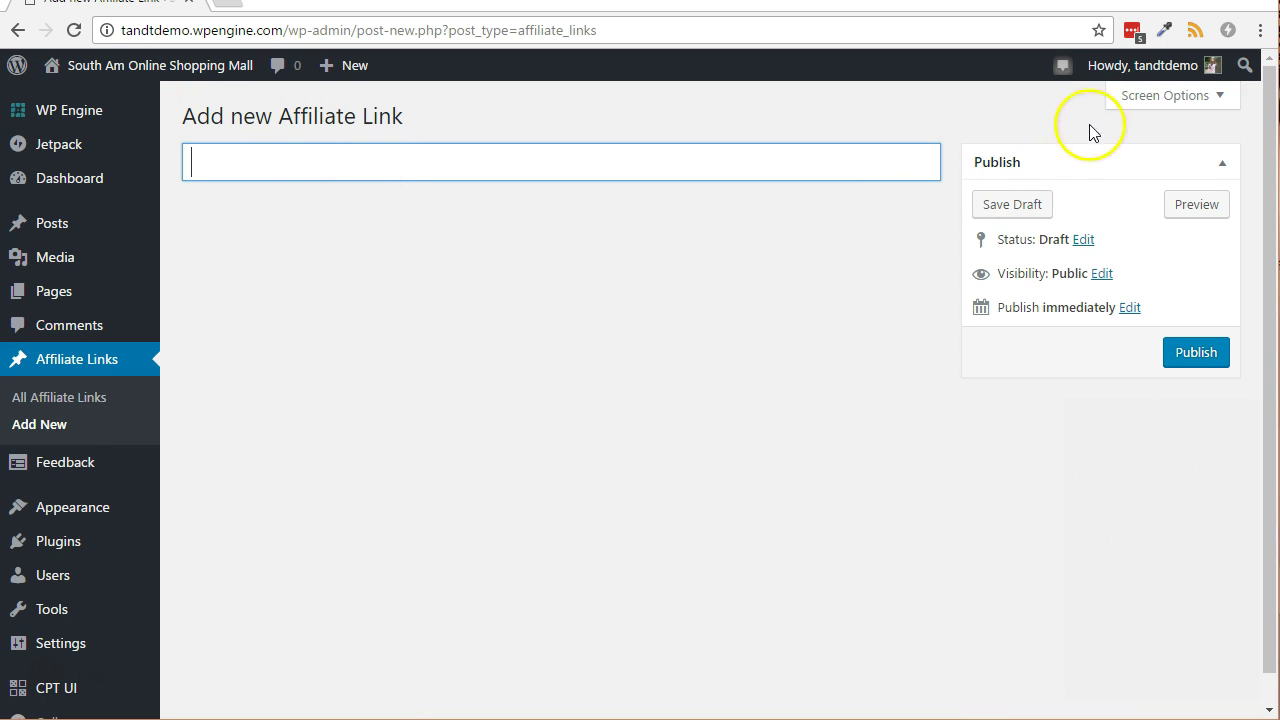
{"action": "left_click", "coordinate": [1130, 95]}
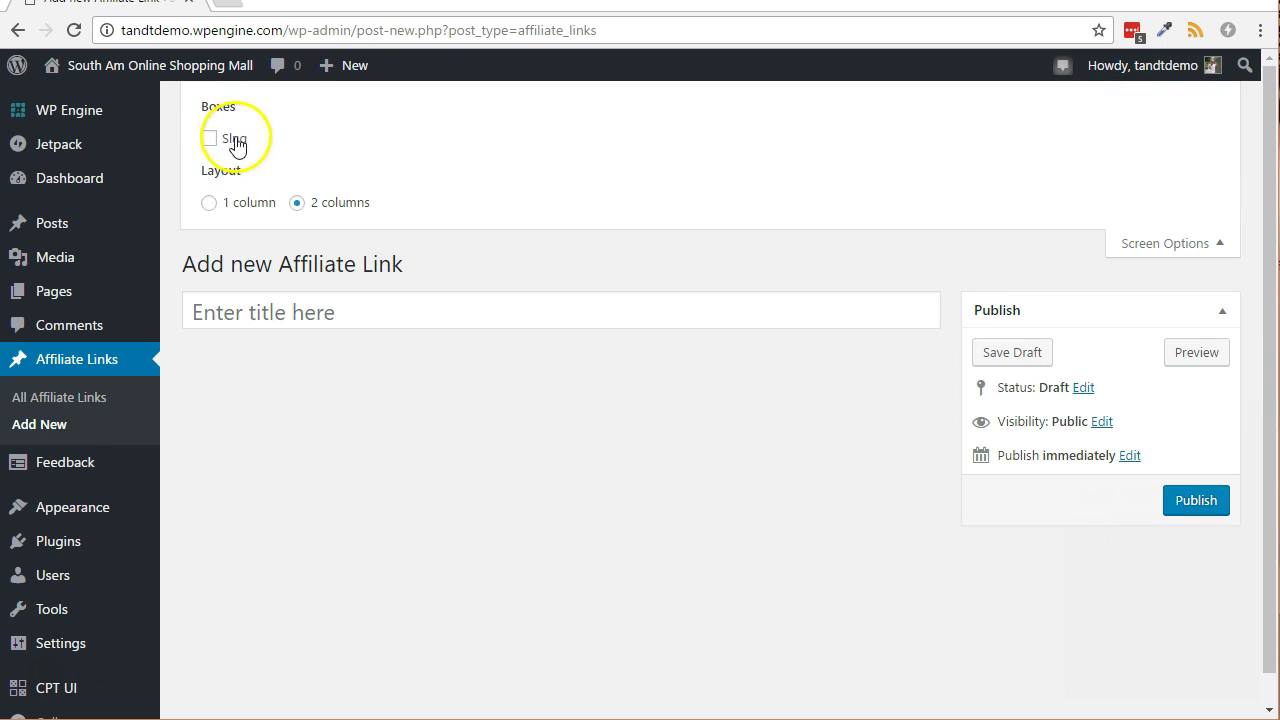
{"action": "left_click", "coordinate": [1136, 245]}
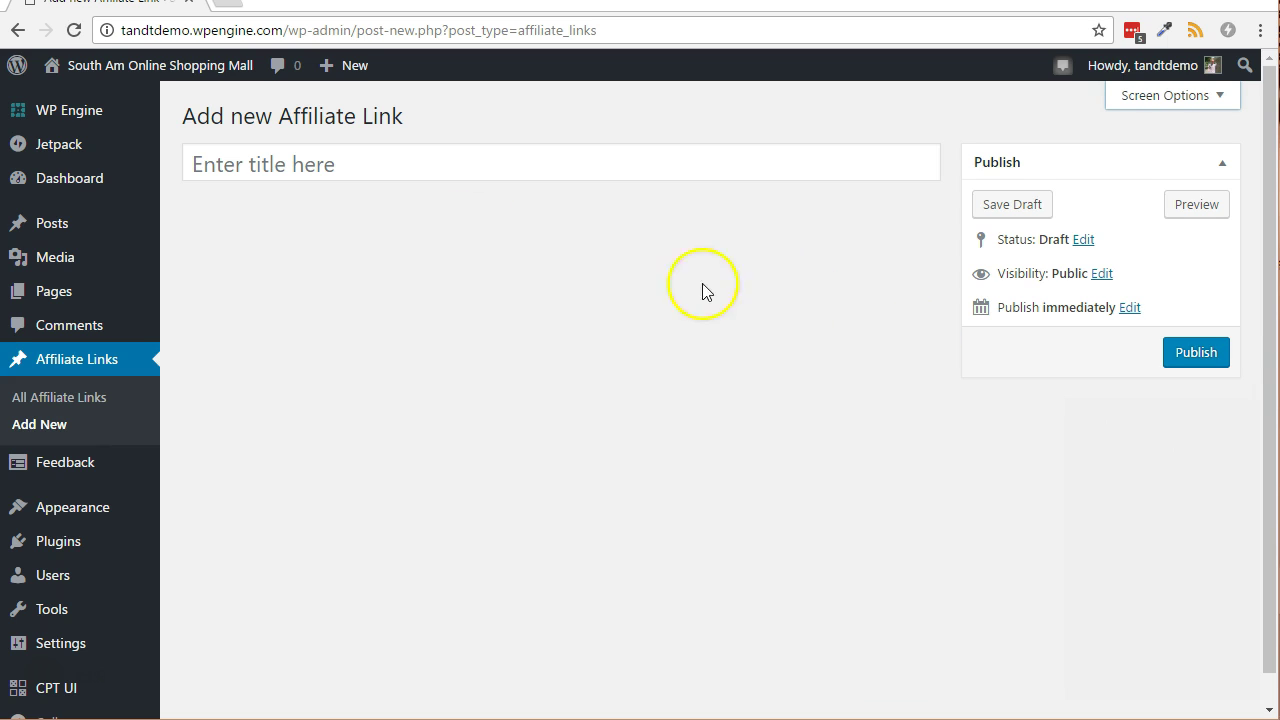
Step: Find the Advanced Custom Fields plugin by Elliot Condon in the plugin directory, install it and activate it
{"action": "mouse_move", "coordinate": [76, 535]}
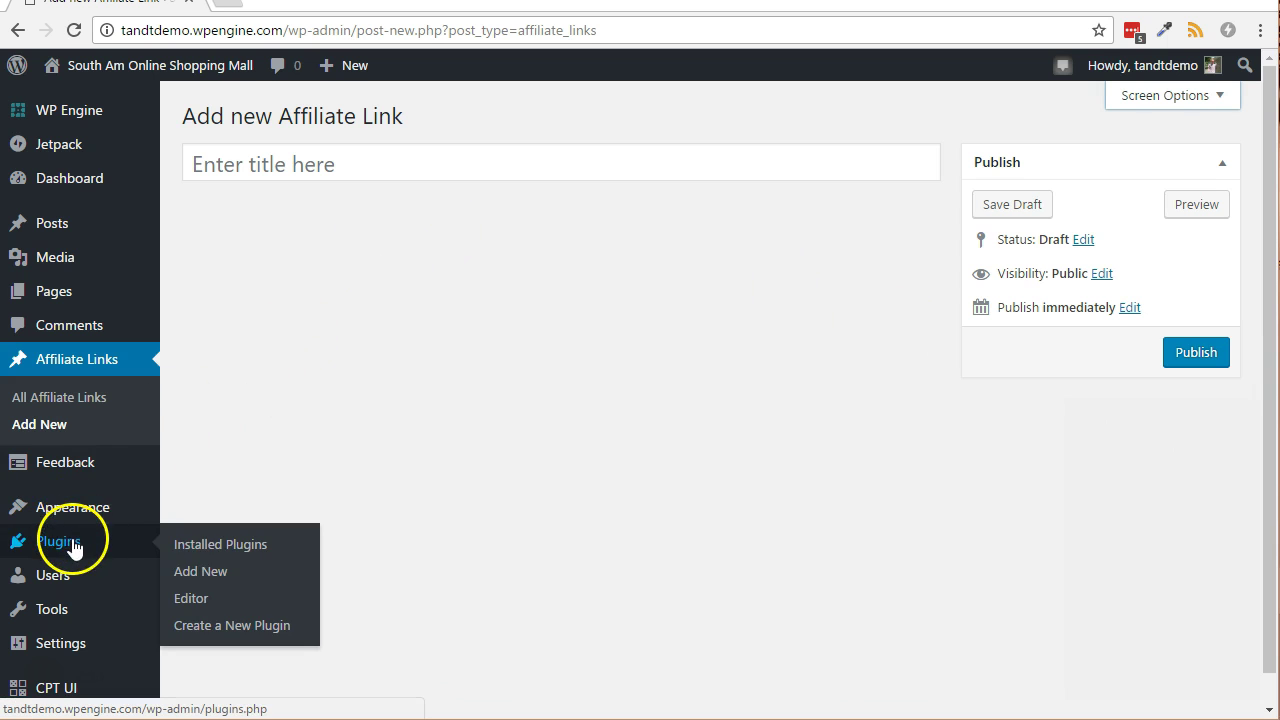
{"action": "left_click", "coordinate": [204, 573]}
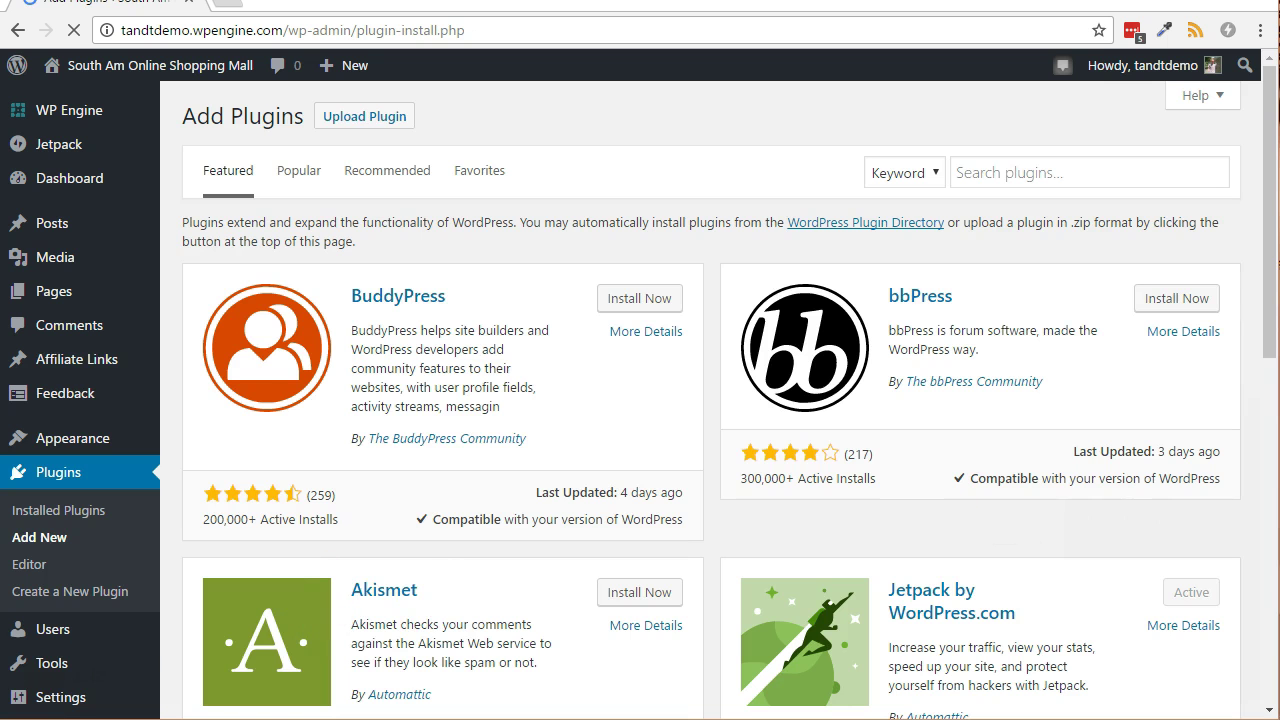
{"action": "left_click", "coordinate": [1013, 171]}
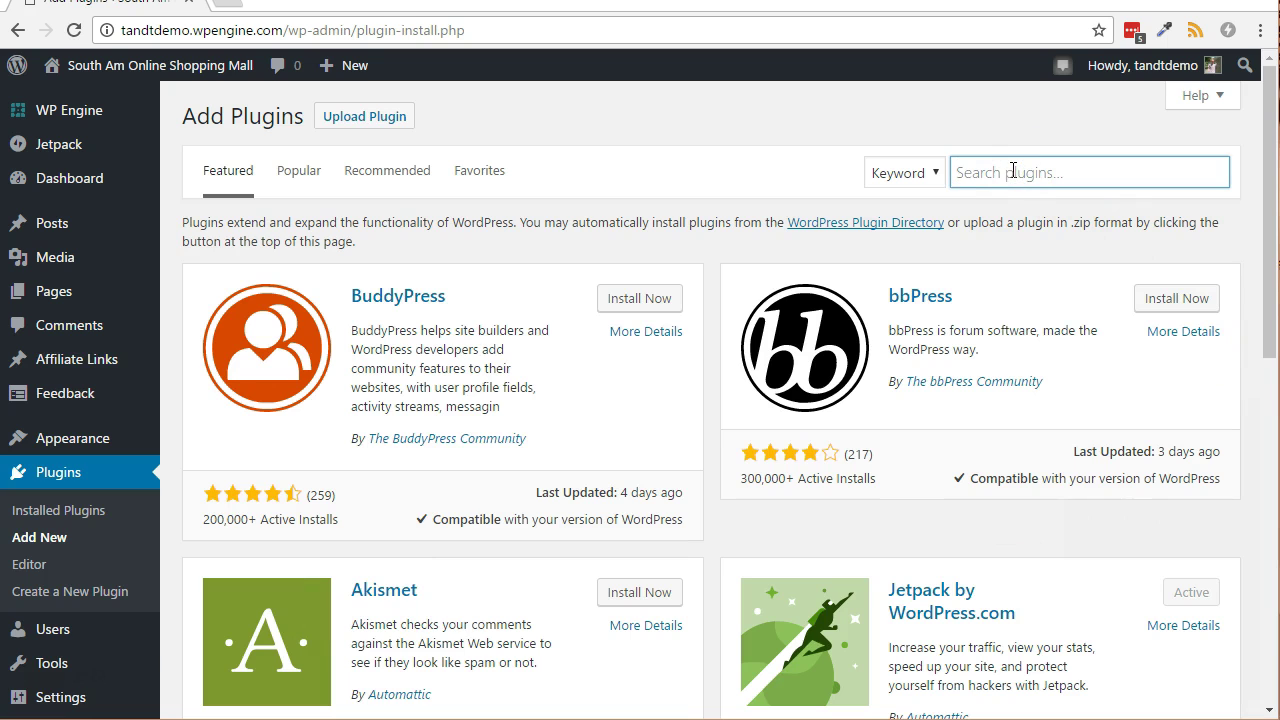
{"action": "type", "text": "Advanced Custom Fields"}
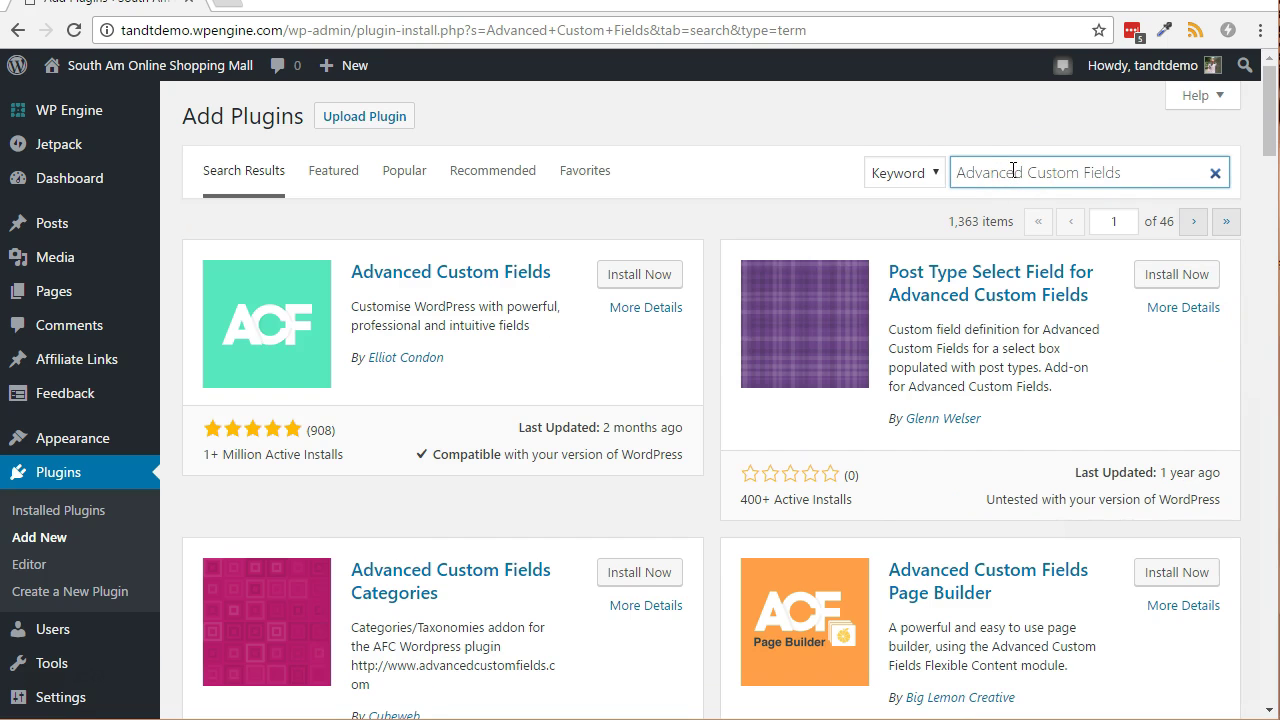
{"action": "left_click", "coordinate": [630, 285]}
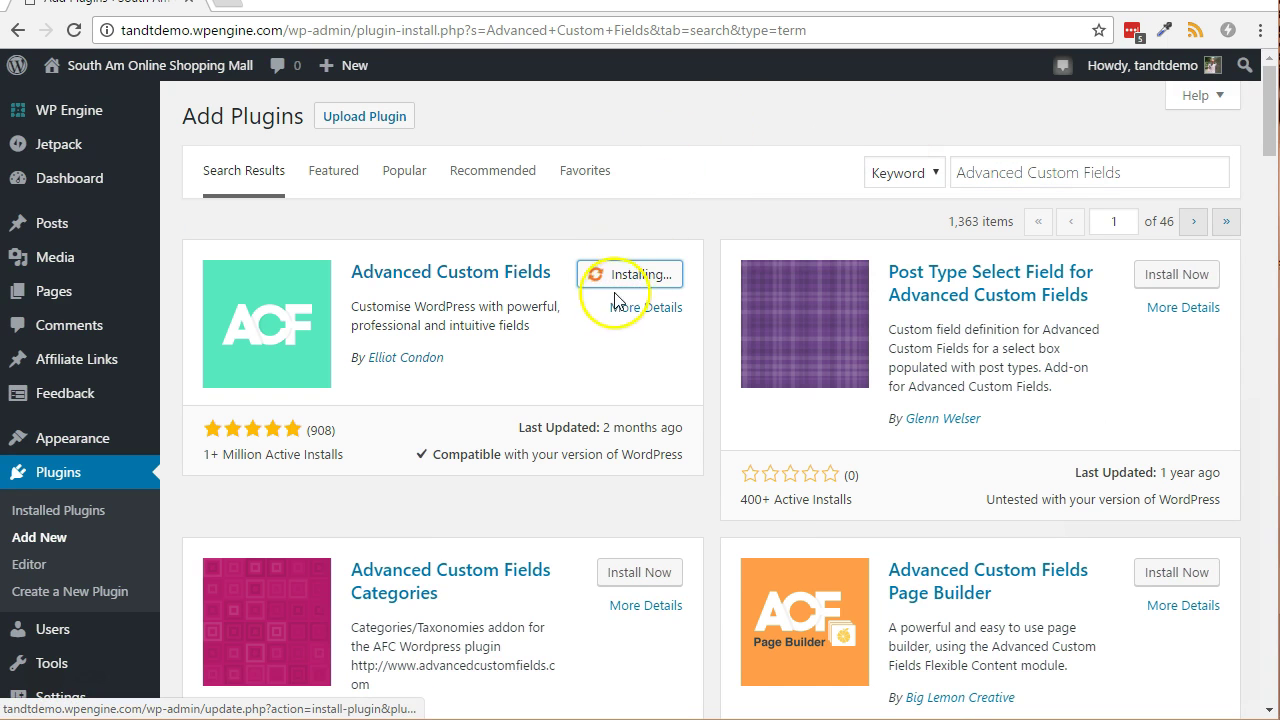
{"action": "left_click", "coordinate": [608, 274]}
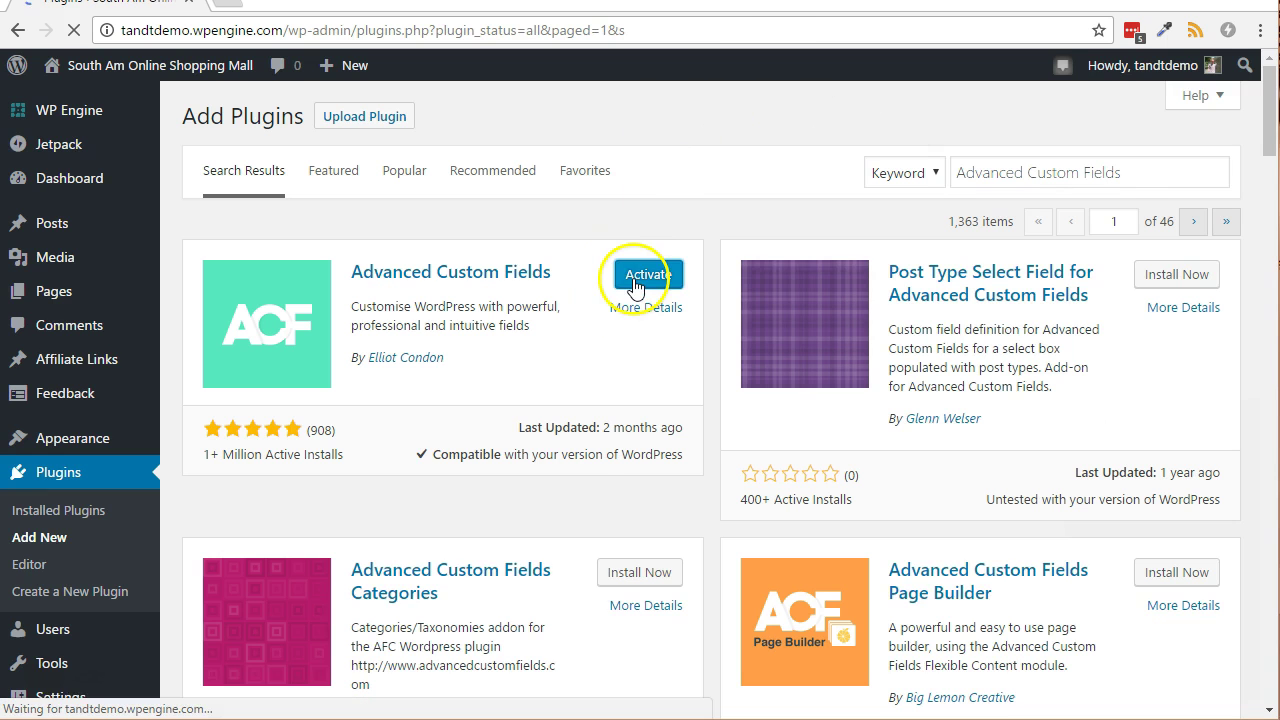
Step: Create a field group titled "Affiliate Link Custom Fields" that shows when the post type is equal to affiliate_links
{"action": "scroll", "coordinate": [87, 360], "scroll_direction": "down", "scroll_amount": 2}
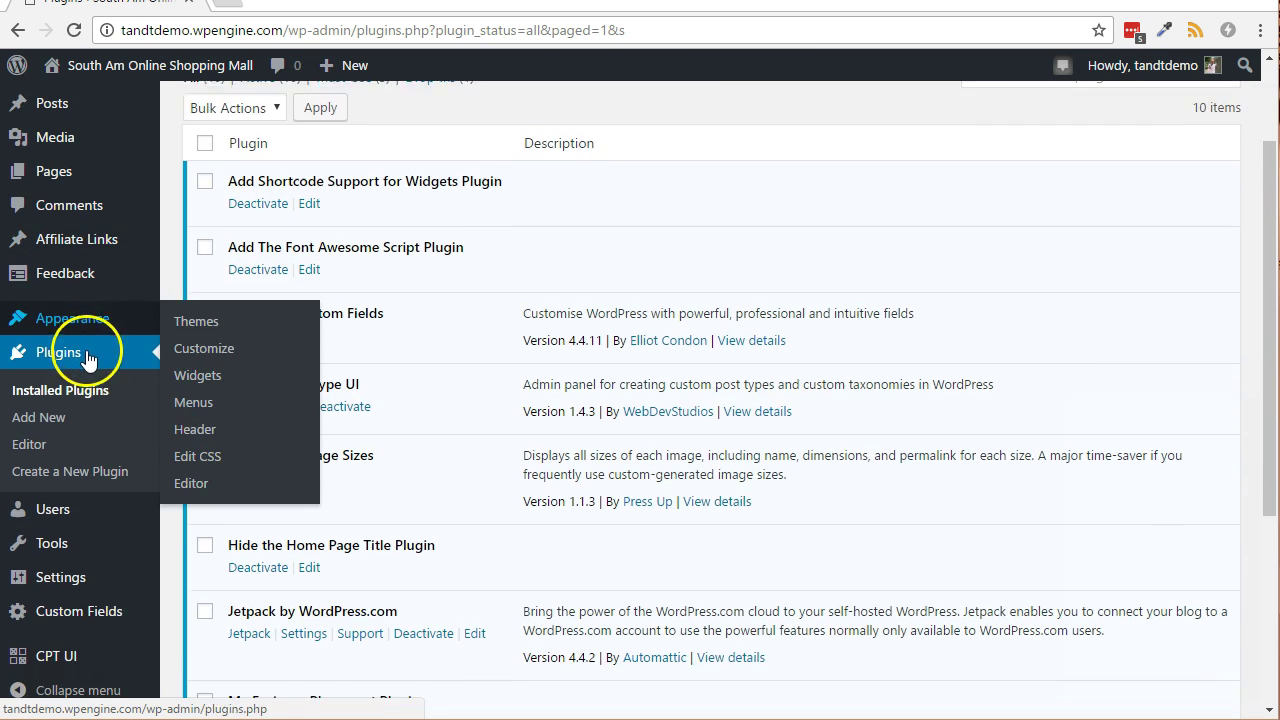
{"action": "left_click", "coordinate": [70, 613]}
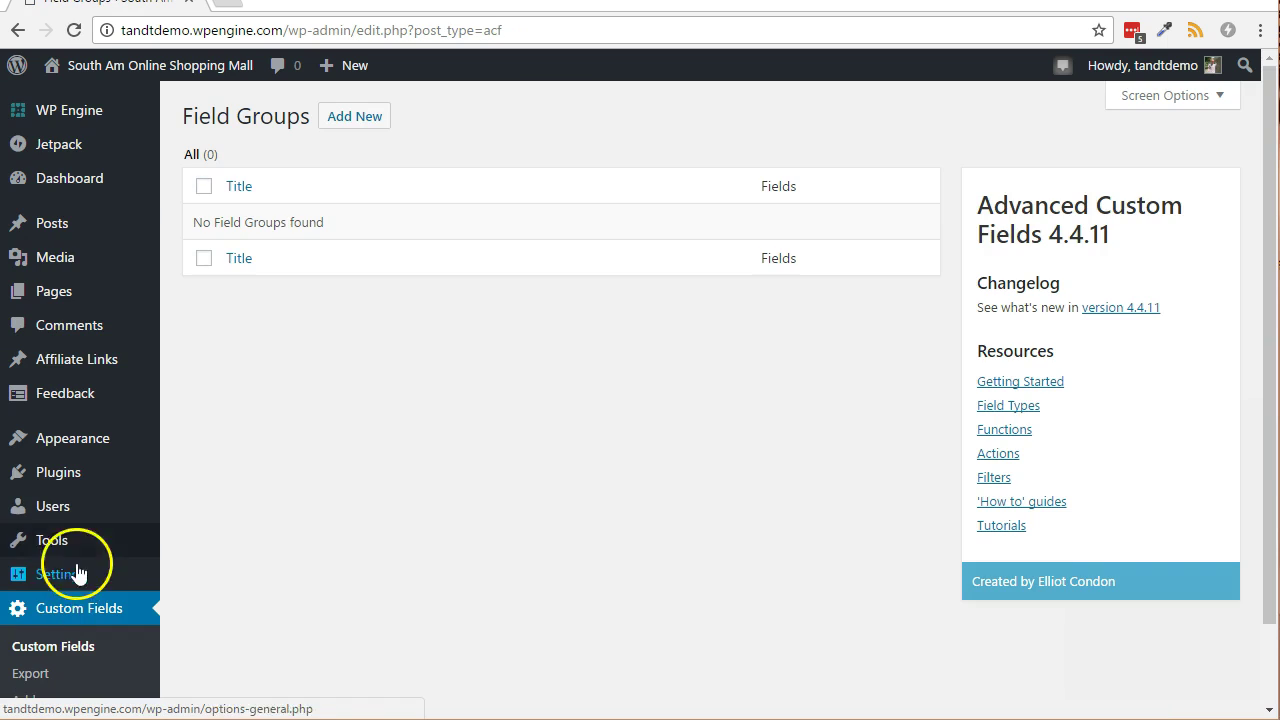
{"action": "left_click", "coordinate": [352, 128]}
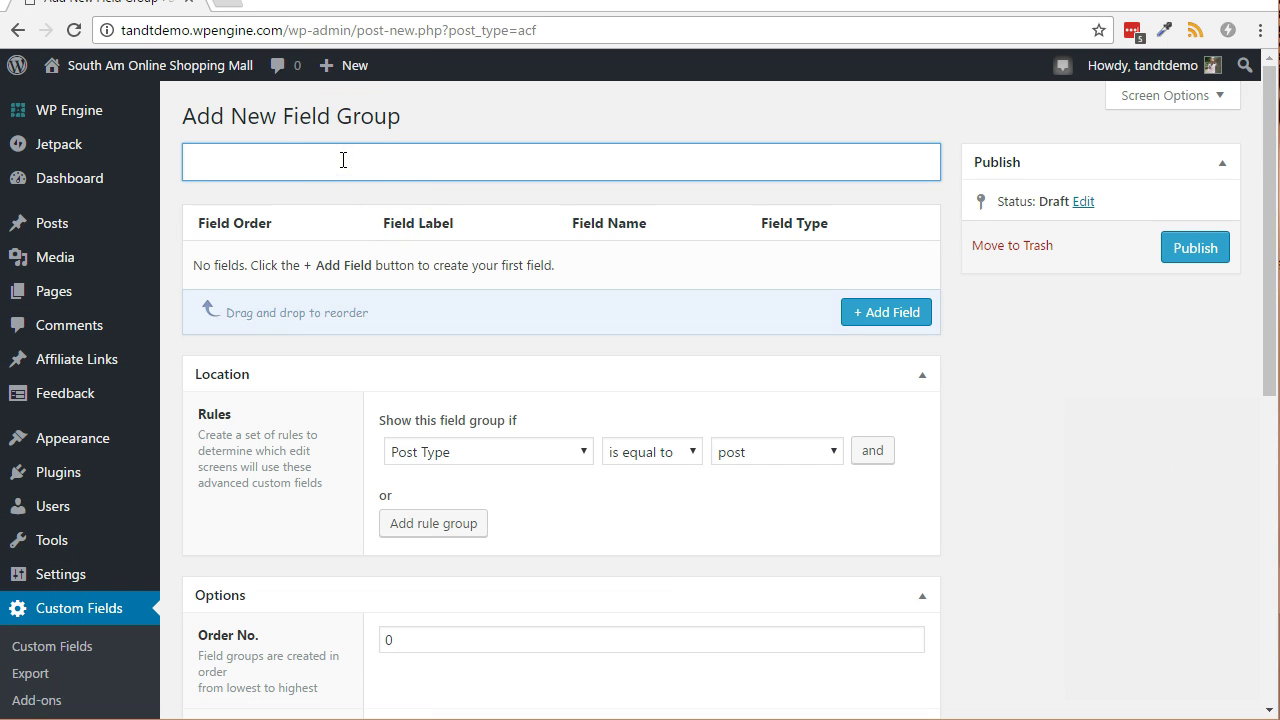
{"action": "type", "text": "Affiliate Link Custom Fields"}
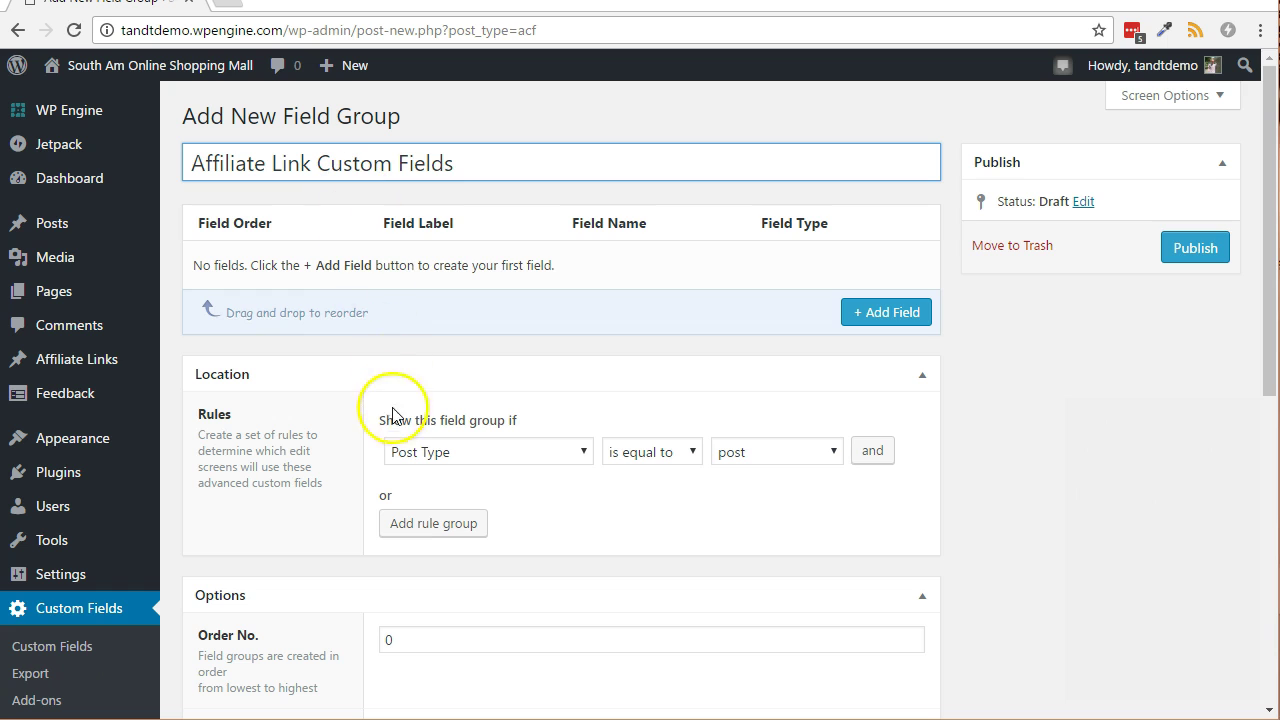
{"action": "left_click", "coordinate": [768, 450]}
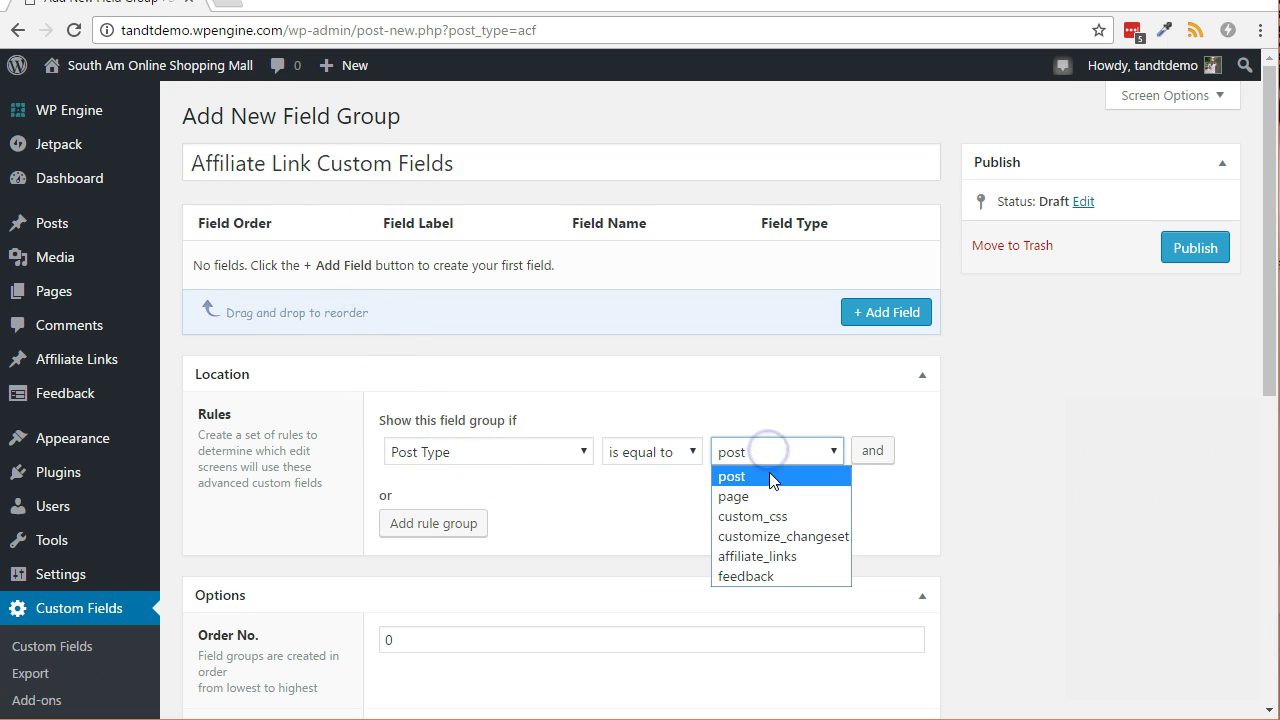
{"action": "left_click", "coordinate": [763, 557]}
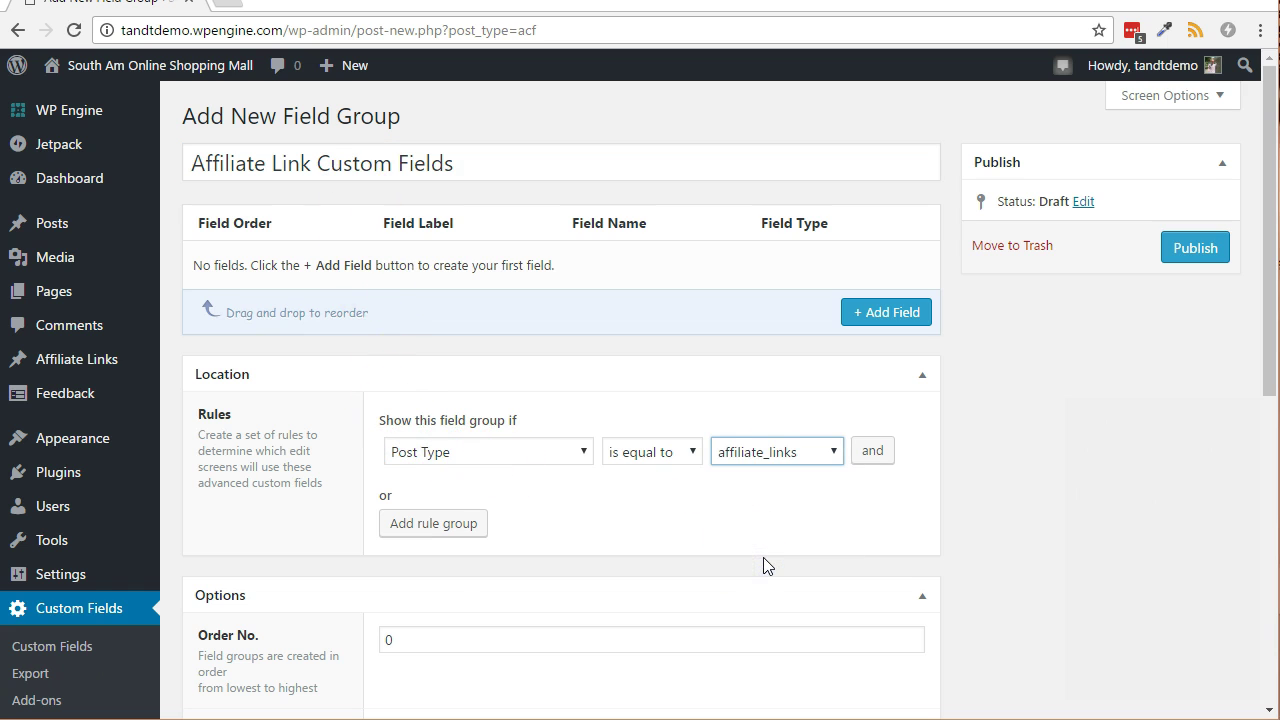
{"action": "left_click", "coordinate": [980, 523]}
Step: Set the field group's style option to Standard (WP metabox)
{"action": "scroll", "coordinate": [980, 523], "scroll_direction": "down", "scroll_amount": 2}
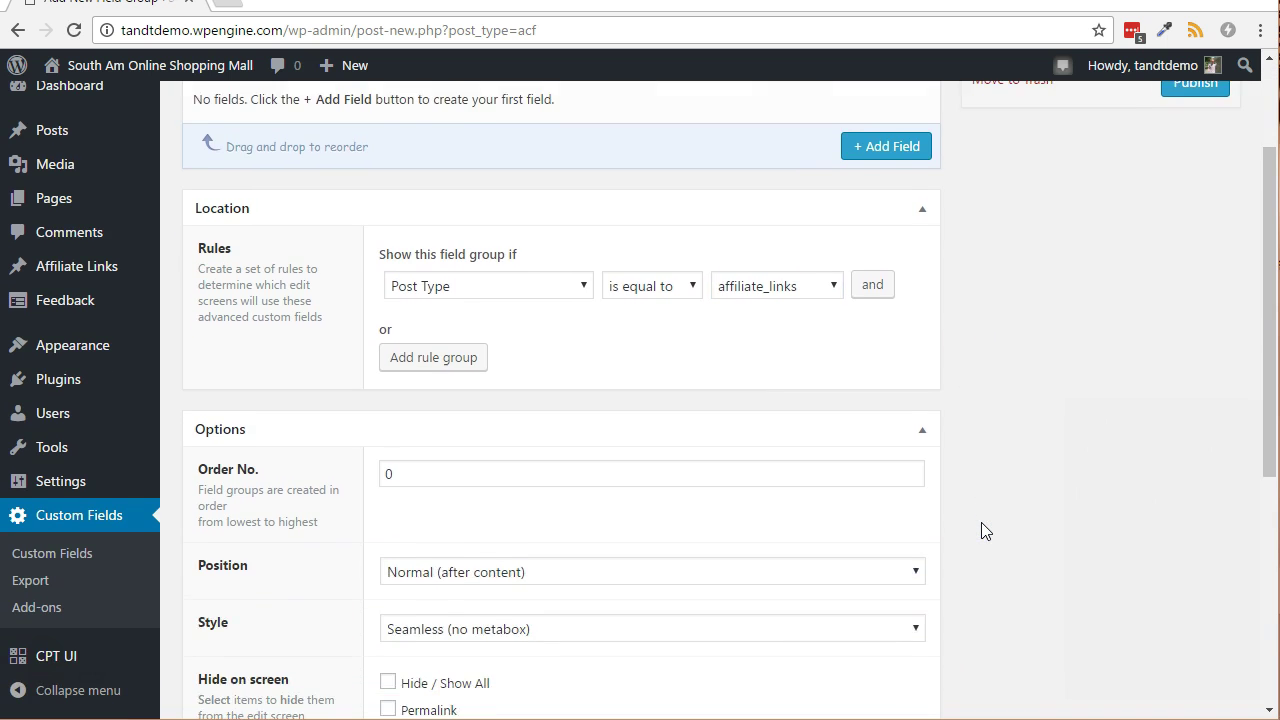
{"action": "scroll", "coordinate": [981, 522], "scroll_direction": "down", "scroll_amount": 1}
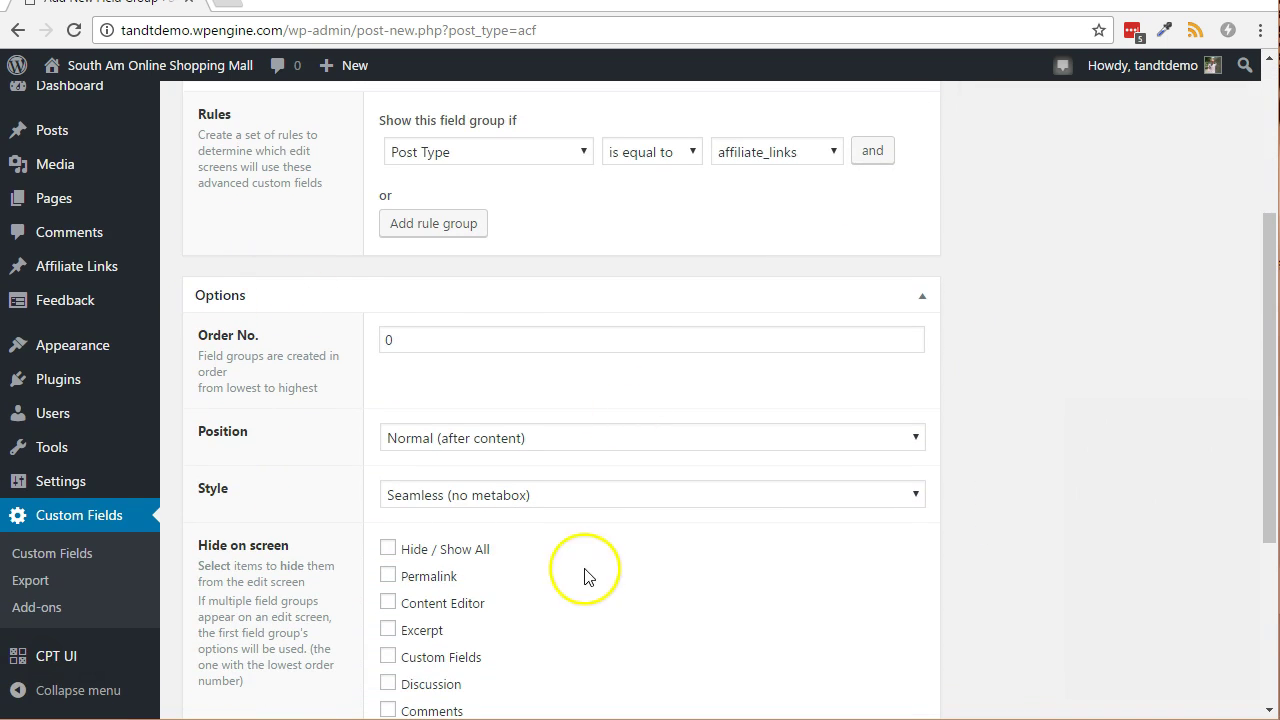
{"action": "left_click", "coordinate": [585, 494]}
{"action": "left_click", "coordinate": [586, 534]}
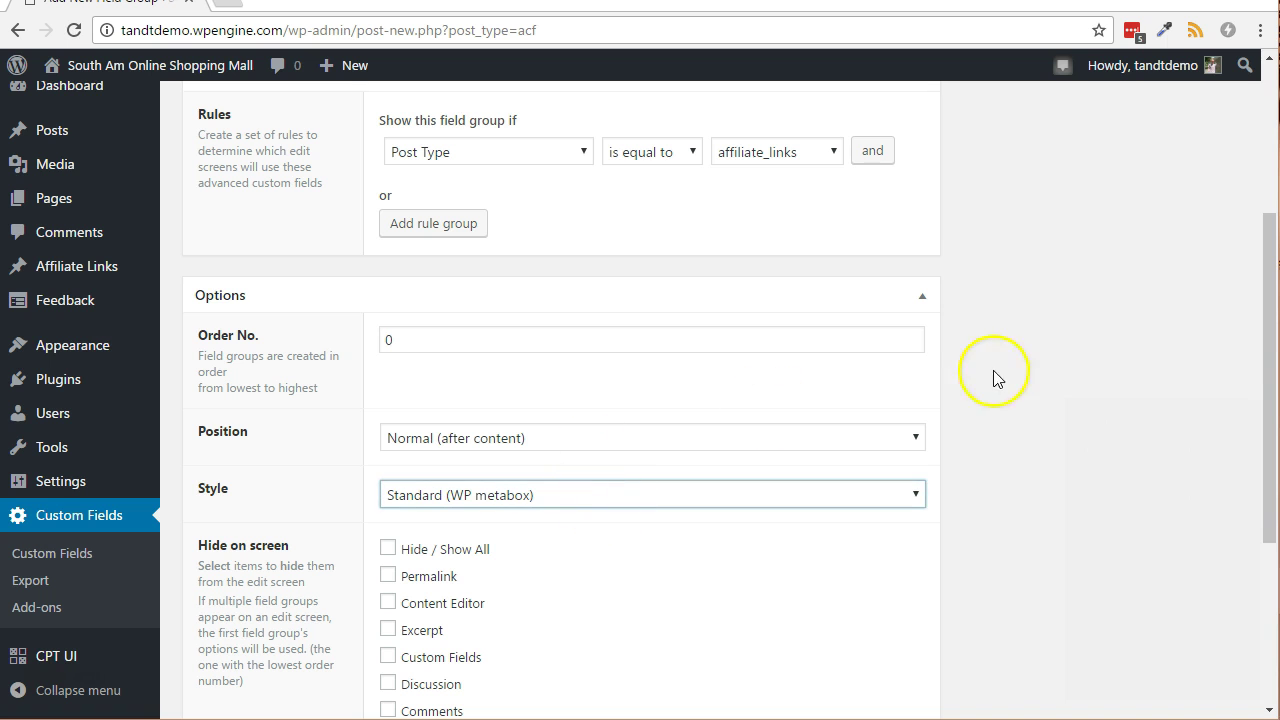
Step: Add a first field to the group with the label "Affiliate URL" and the field name my_custom_affiliate_url
{"action": "scroll", "coordinate": [1017, 352], "scroll_direction": "up", "scroll_amount": 3}
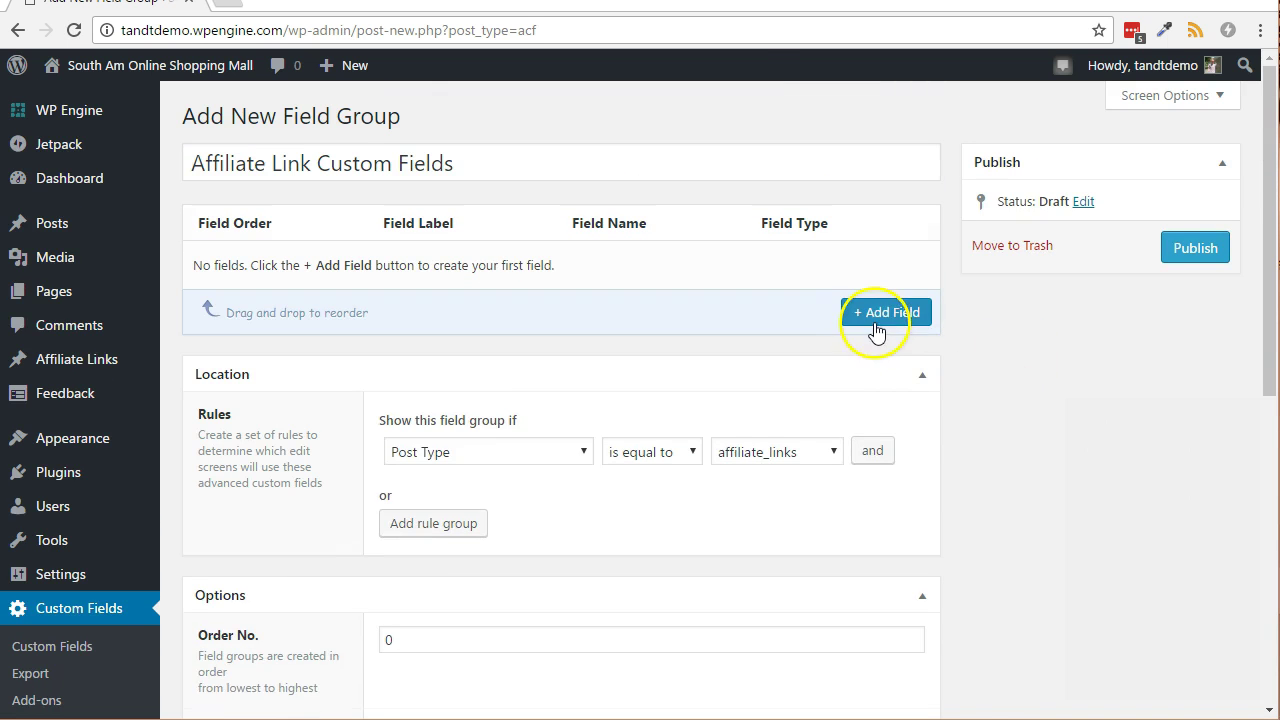
{"action": "left_click", "coordinate": [876, 330]}
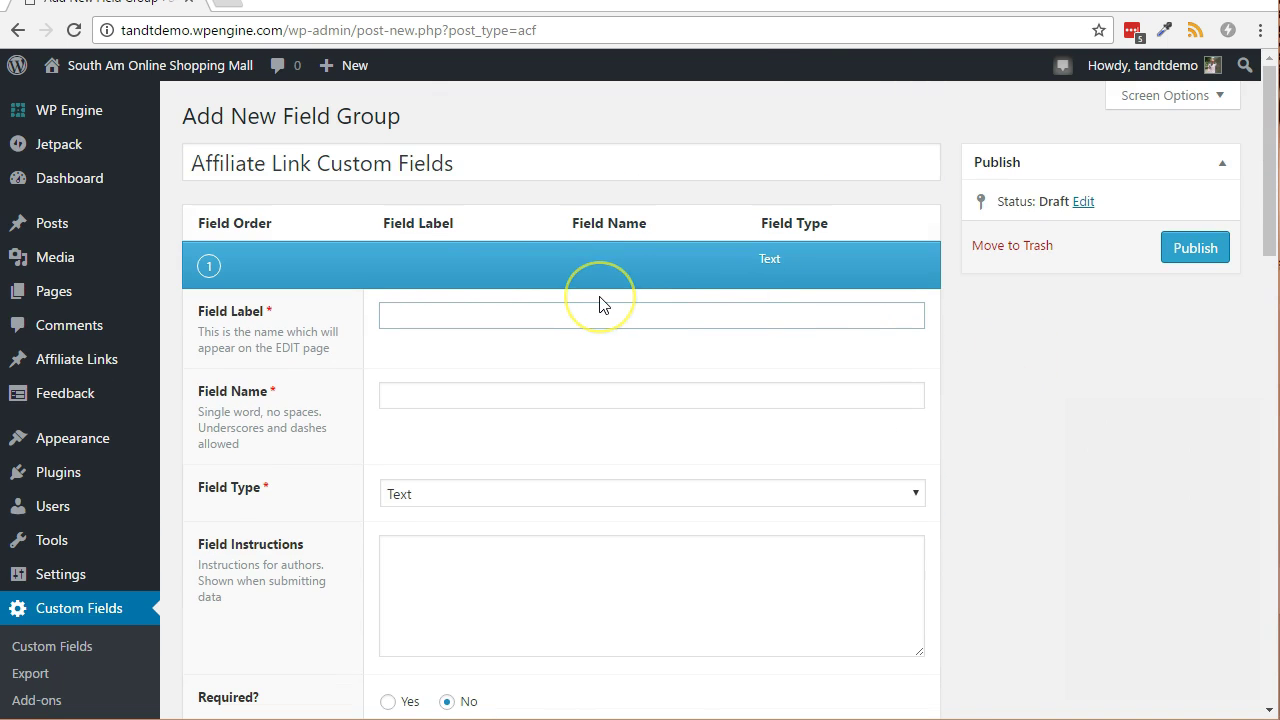
{"action": "type", "text": "Affiliate URL"}
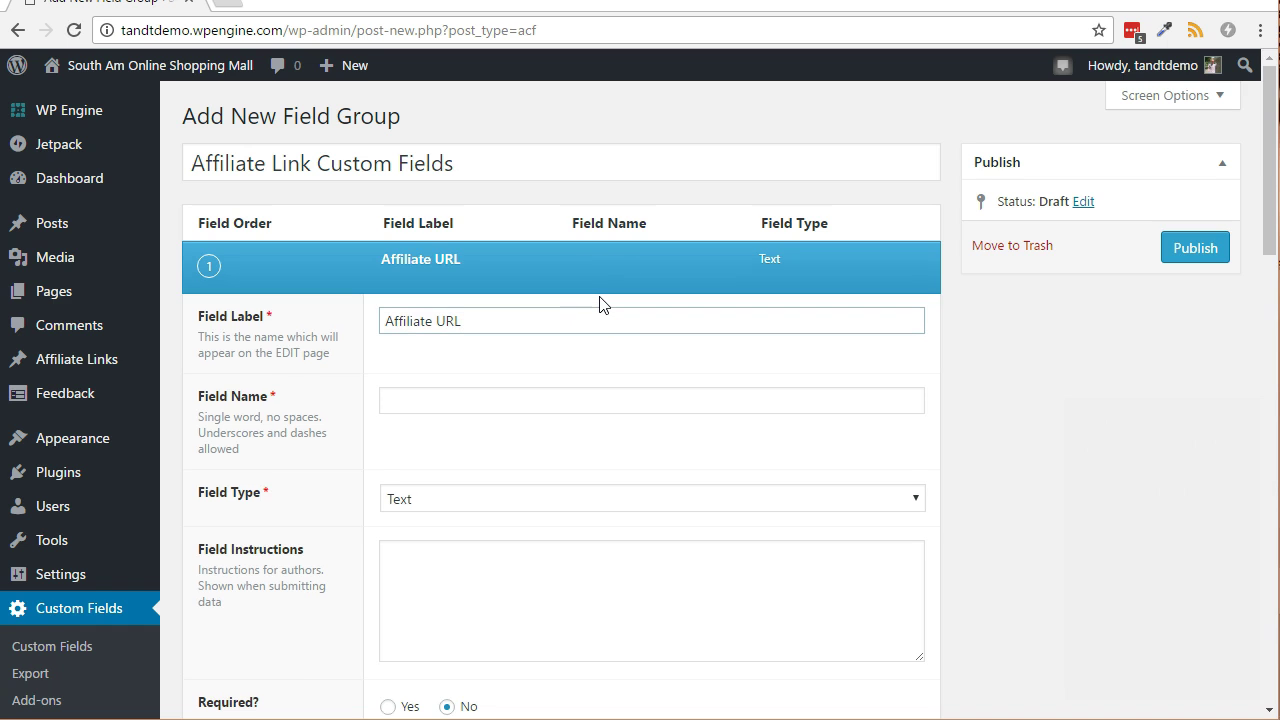
{"action": "left_click", "coordinate": [503, 354]}
{"action": "left_click_drag", "start_coordinate": [466, 397], "coordinate": [379, 394]}
{"action": "type", "text": "my_custom_affiliate_url"}
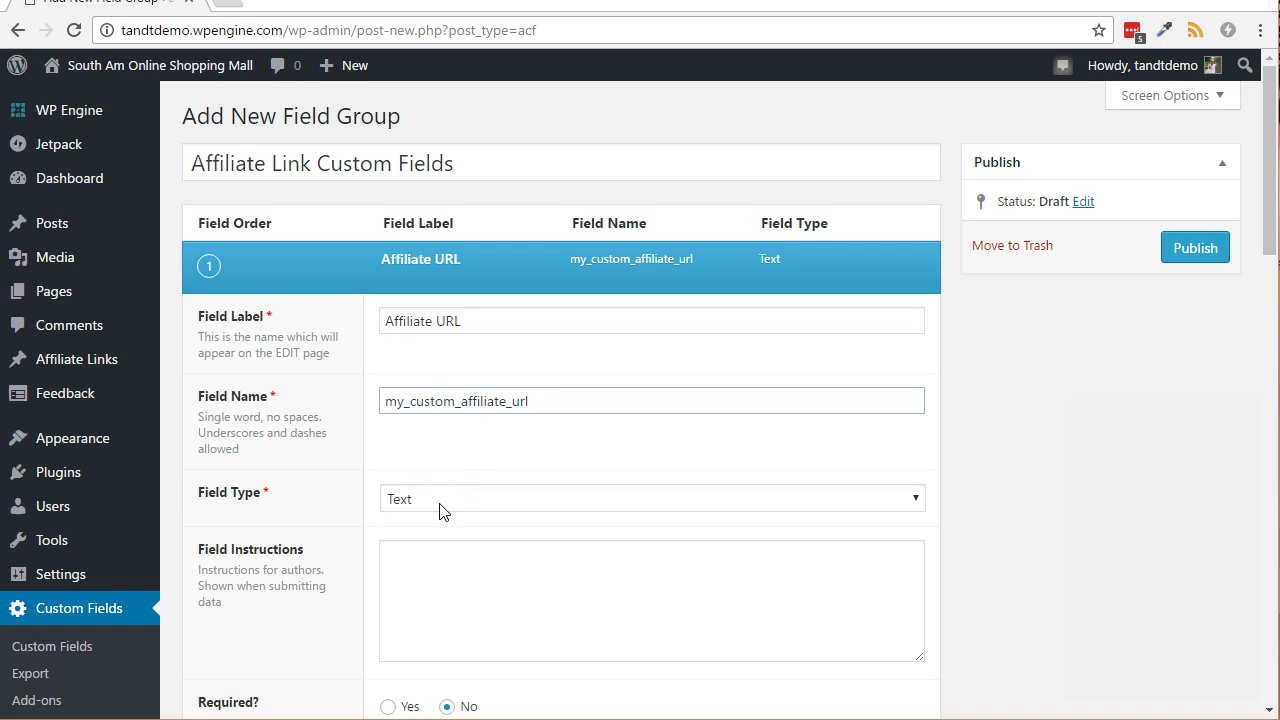
Step: Make the Affiliate URL field required and collapse its settings
{"action": "left_click", "coordinate": [457, 589]}
{"action": "scroll", "coordinate": [460, 620], "scroll_direction": "down", "scroll_amount": 2}
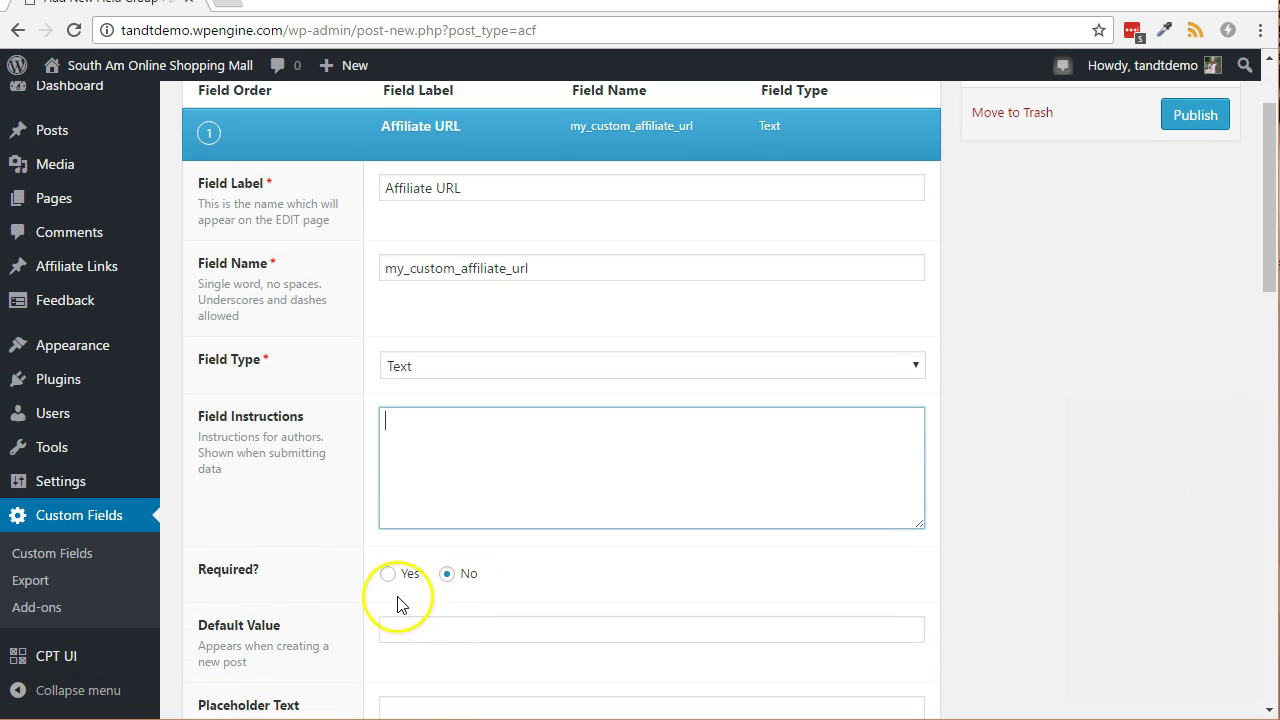
{"action": "left_click", "coordinate": [389, 576]}
{"action": "left_click", "coordinate": [745, 502]}
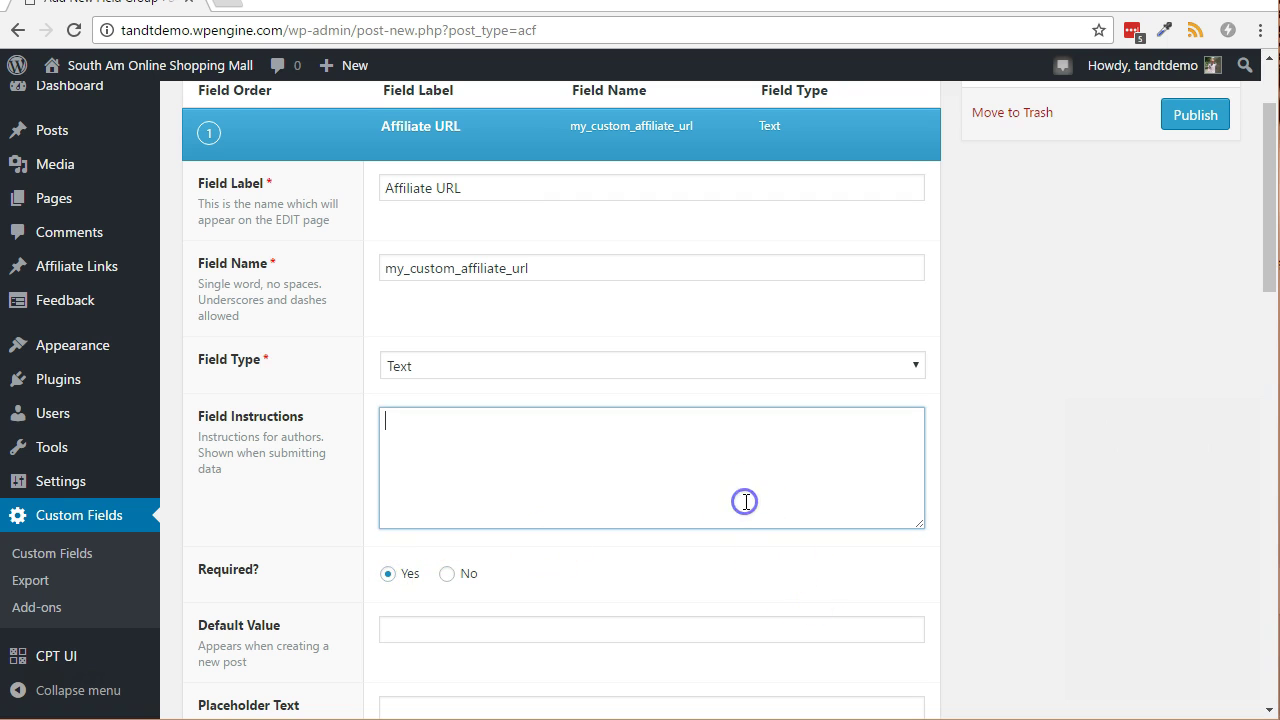
{"action": "scroll", "coordinate": [745, 502], "scroll_direction": "down", "scroll_amount": 10}
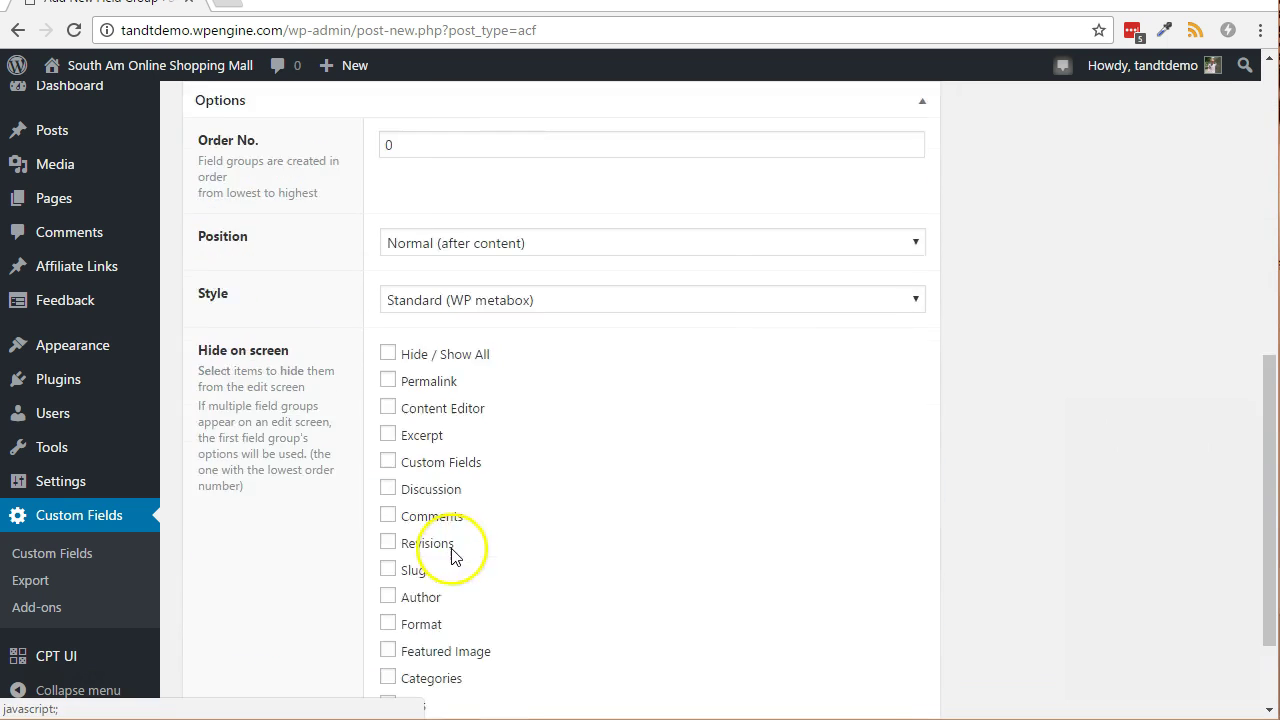
{"action": "scroll", "coordinate": [452, 556], "scroll_direction": "down", "scroll_amount": 1}
{"action": "scroll", "coordinate": [837, 449], "scroll_direction": "up", "scroll_amount": 7}
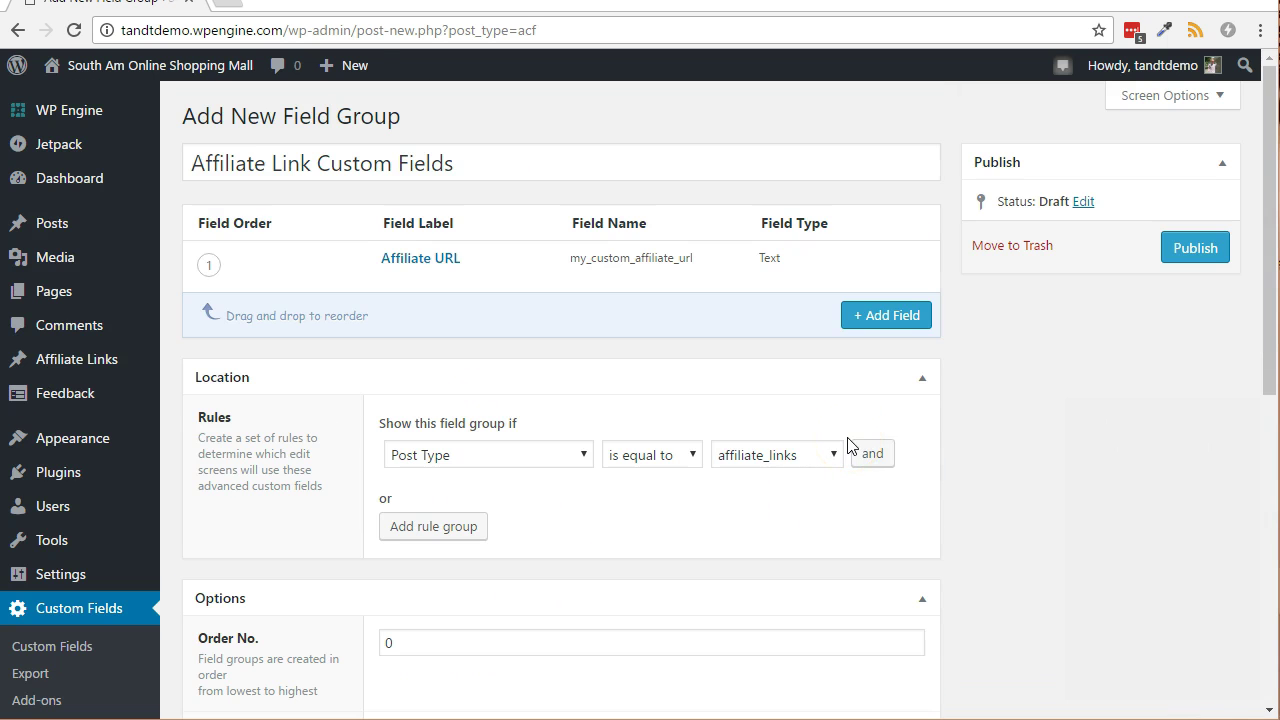
Step: Add a second field with the label "Click Counter" and the field name my_custom_click_counter
{"action": "left_click", "coordinate": [902, 316]}
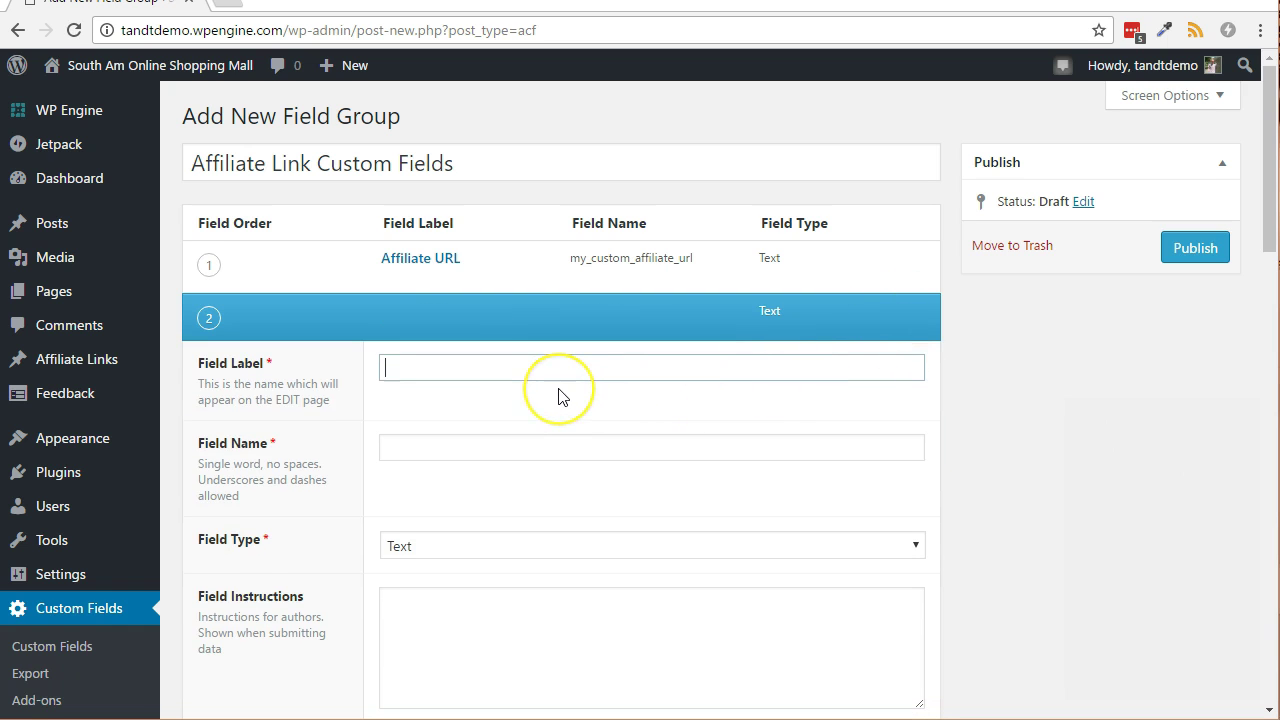
{"action": "type", "text": "Click Counter"}
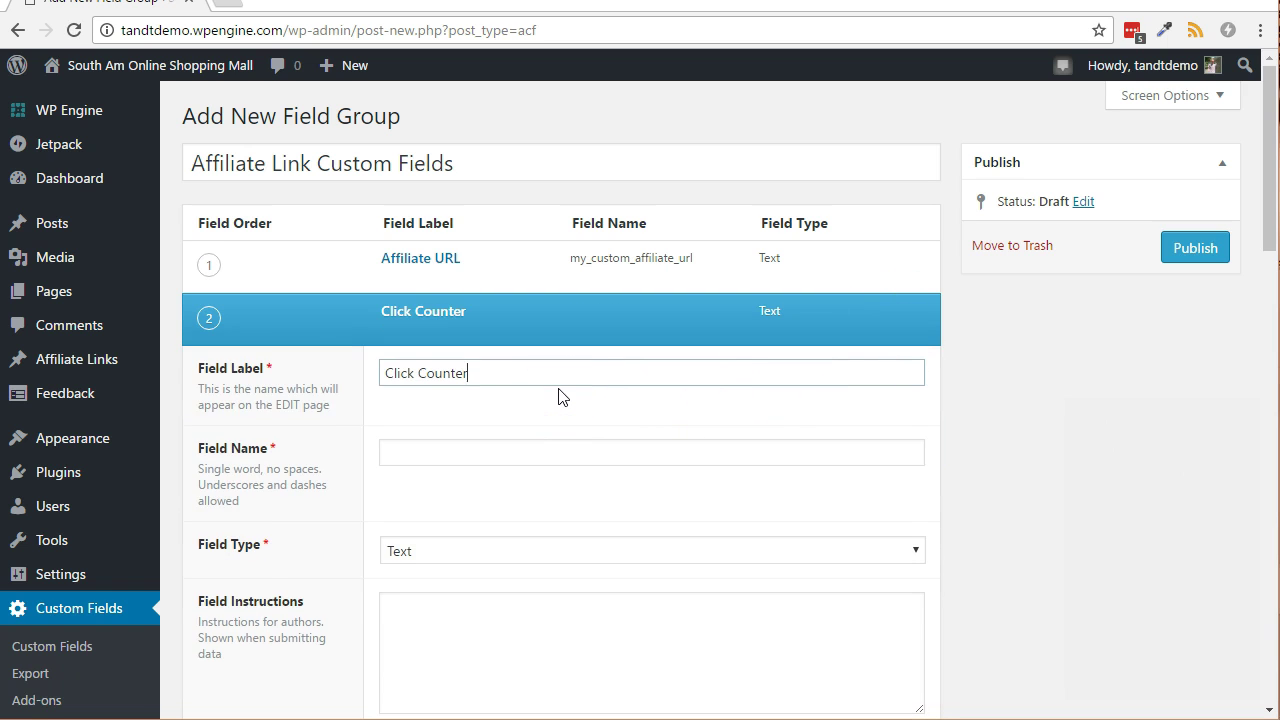
{"action": "left_click", "coordinate": [543, 449]}
{"action": "left_click_drag", "start_coordinate": [571, 260], "coordinate": [588, 260]}
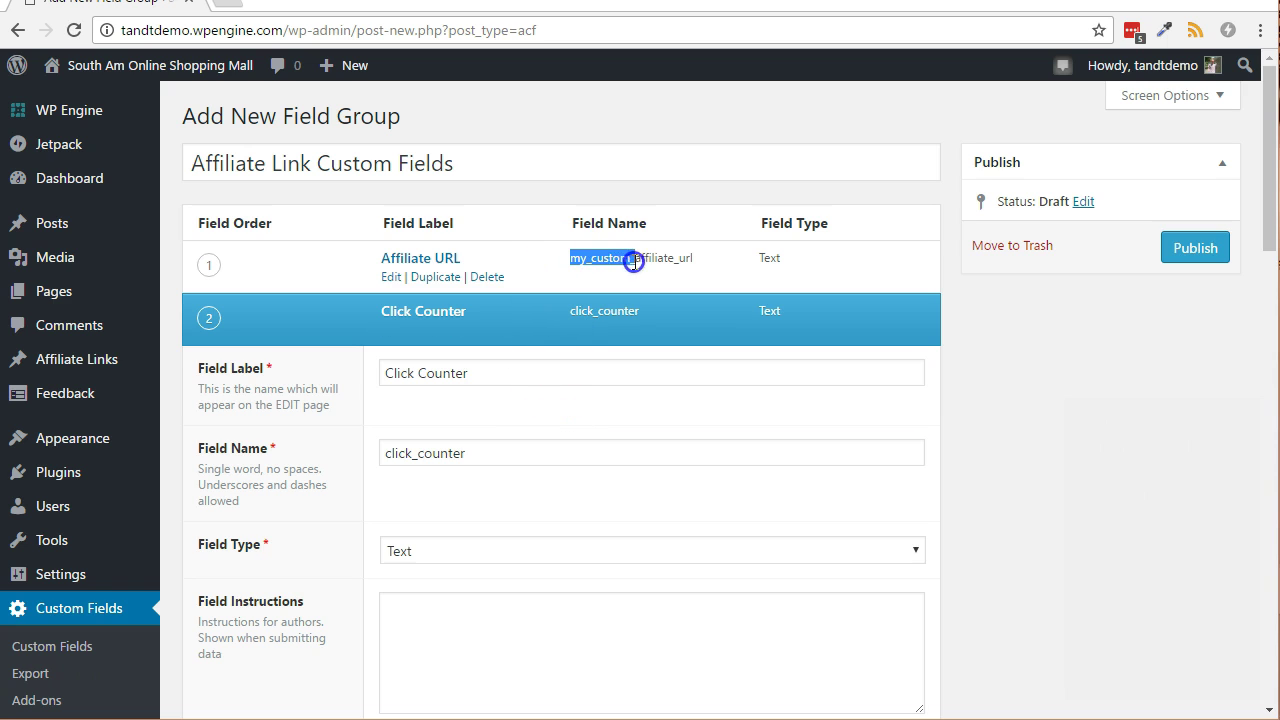
{"action": "left_click", "coordinate": [386, 454]}
{"action": "type", "text": "my_custom_"}
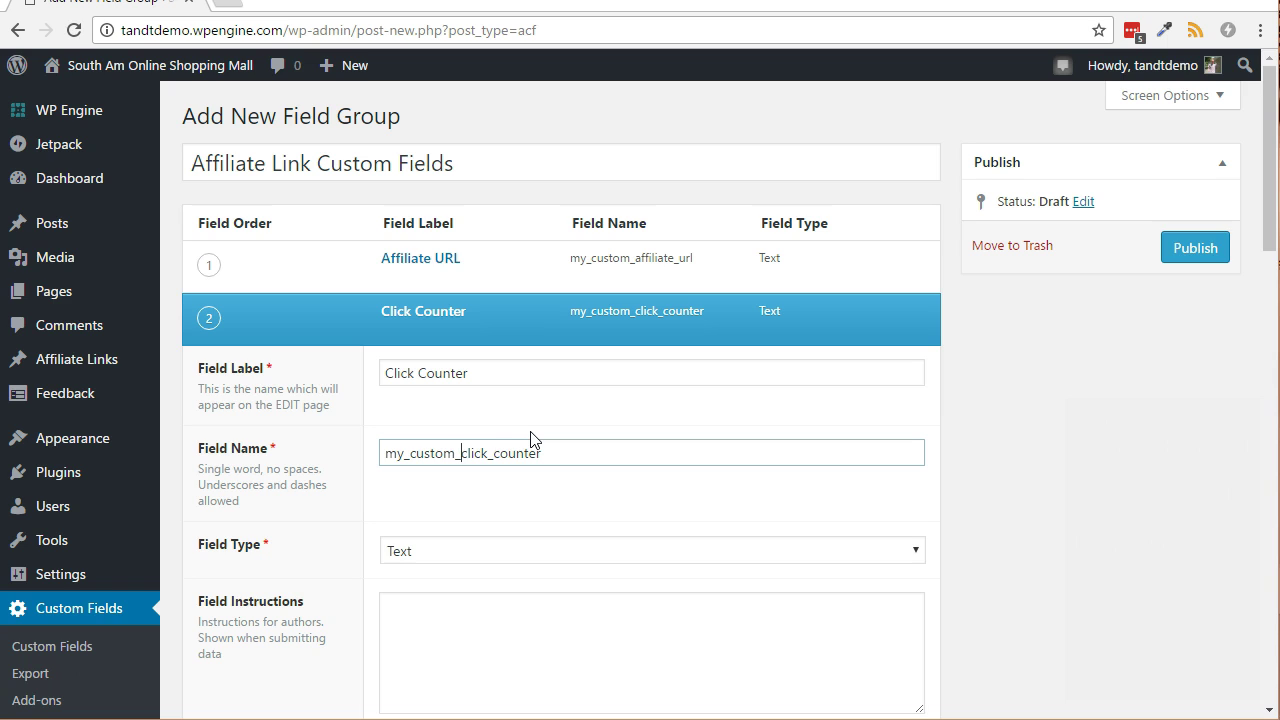
Step: Change the Click Counter field's type to Number
{"action": "left_click", "coordinate": [491, 558]}
{"action": "left_click", "coordinate": [460, 205]}
{"action": "left_click", "coordinate": [485, 634]}
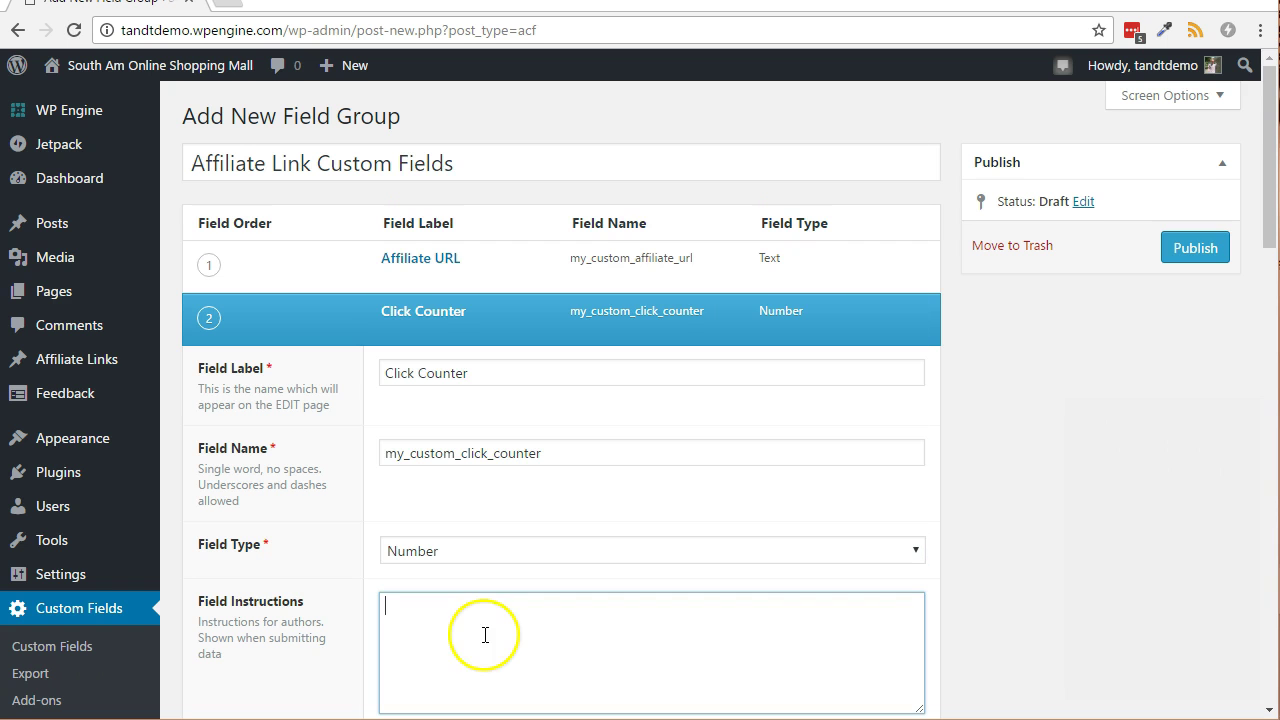
Step: Set the Click Counter field's default value to 0 and publish the field group
{"action": "scroll", "coordinate": [485, 640], "scroll_direction": "down", "scroll_amount": 4}
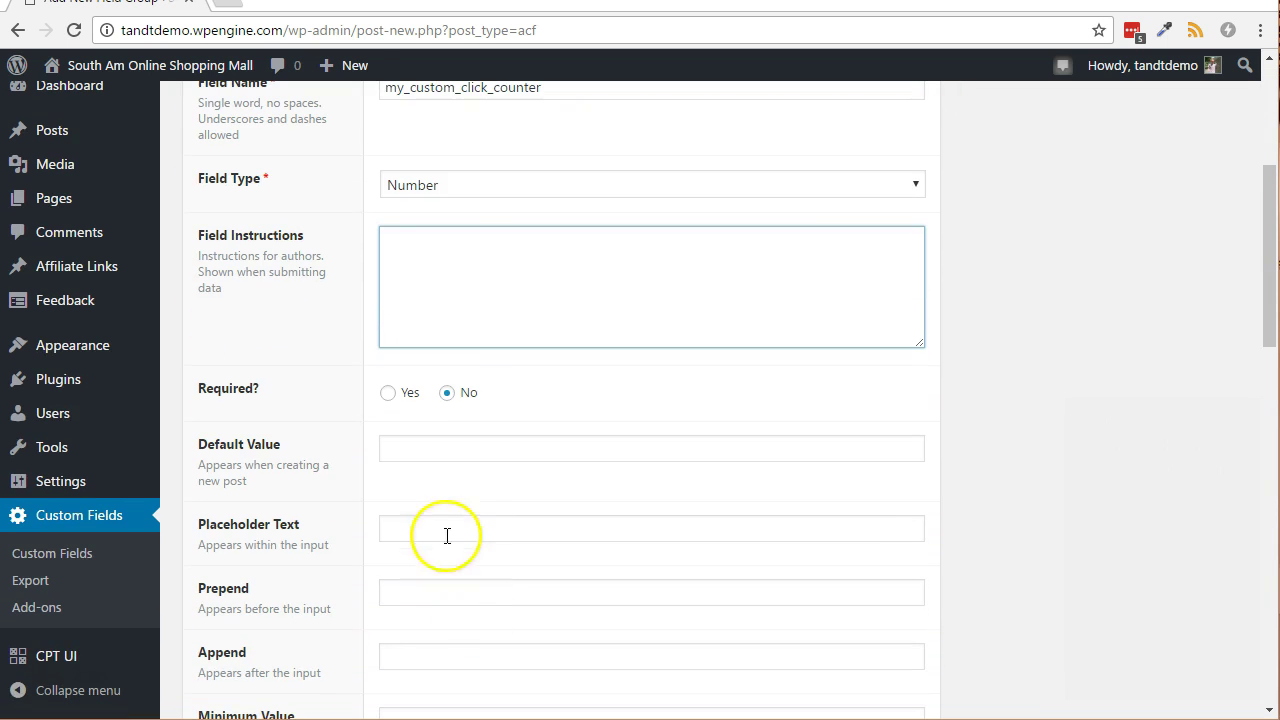
{"action": "left_click", "coordinate": [425, 458]}
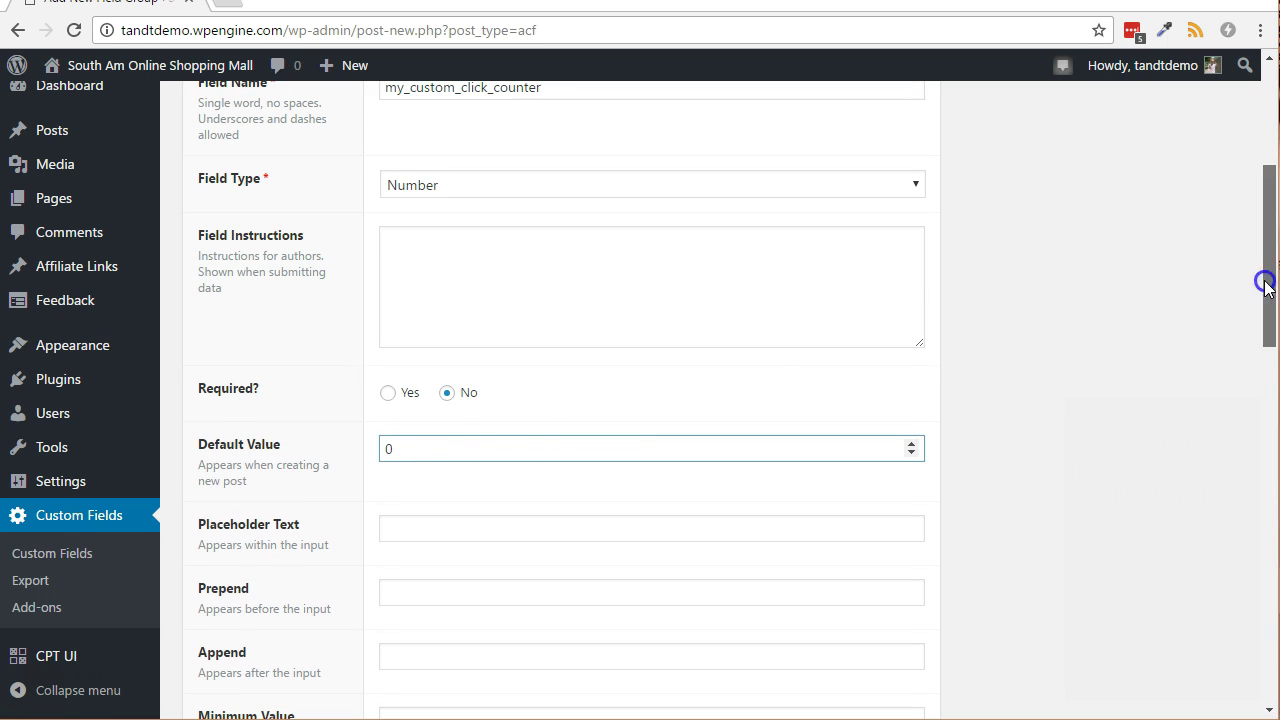
{"action": "left_click_drag", "start_coordinate": [1266, 277], "coordinate": [1266, 157]}
{"action": "left_click", "coordinate": [1200, 248]}
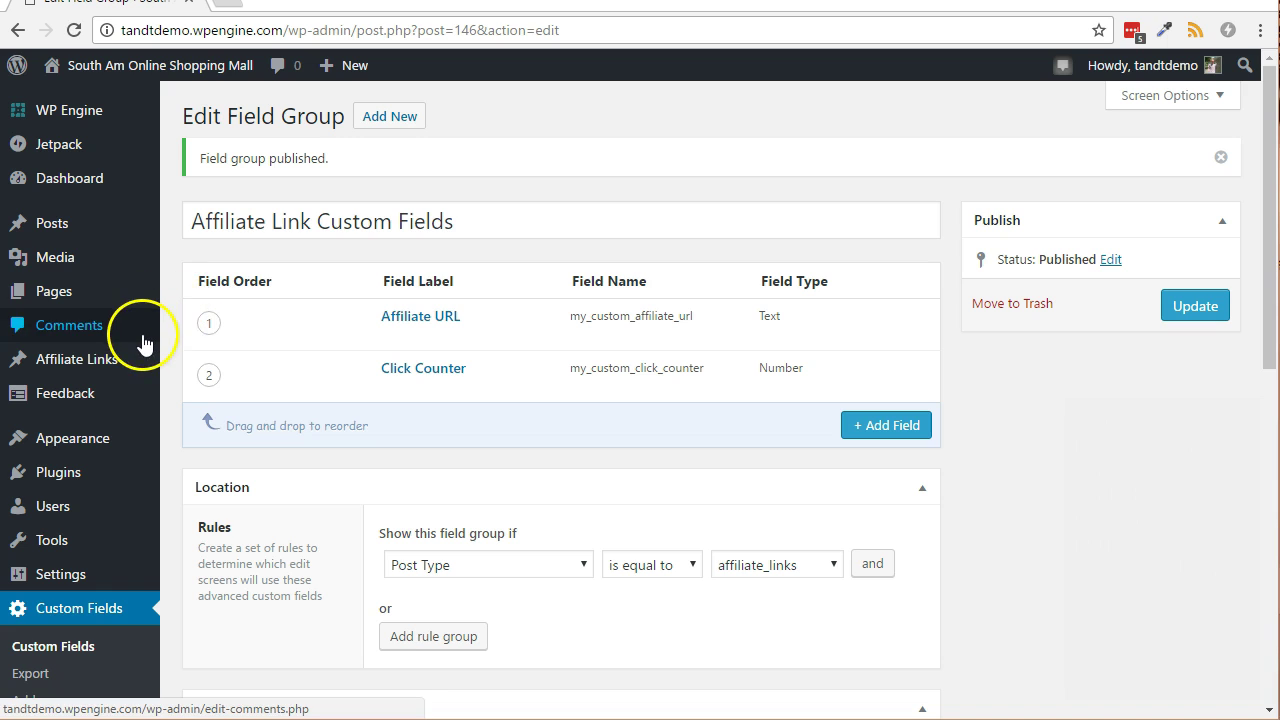
{"action": "mouse_move", "coordinate": [111, 365]}
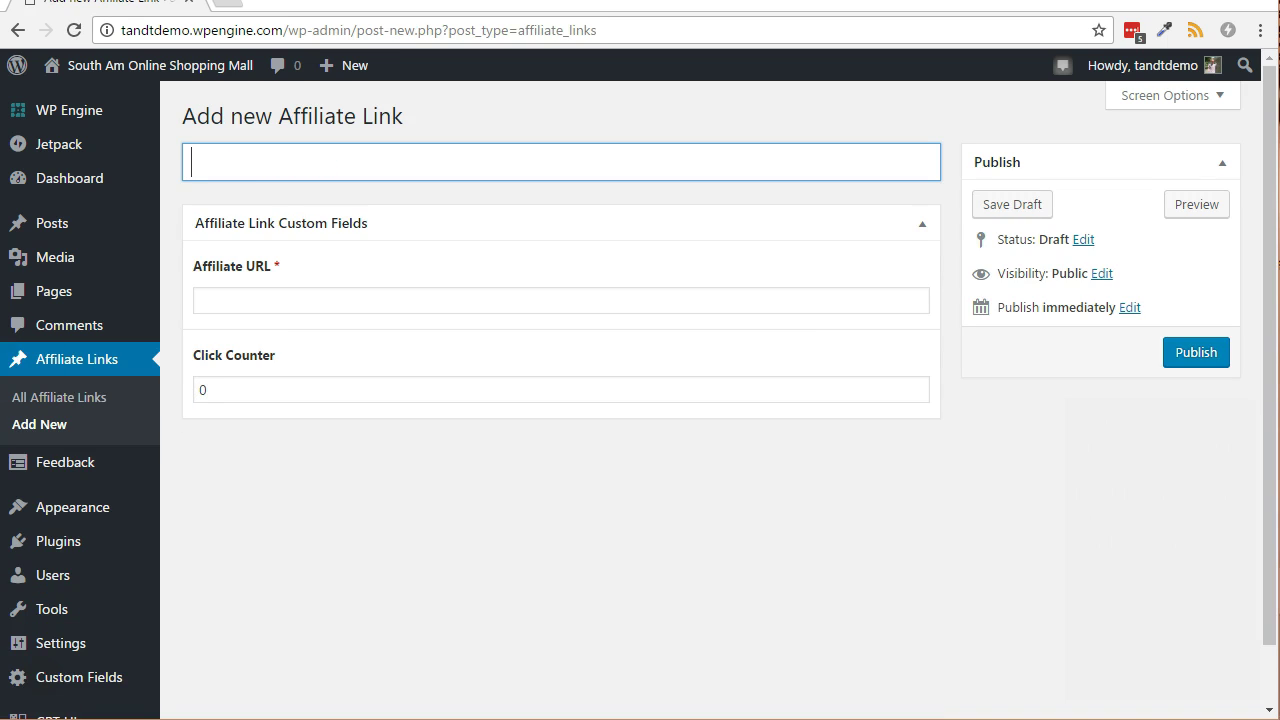
{"action": "left_click", "coordinate": [247, 178]}
{"action": "type", "text": "Amazon Home Page"}
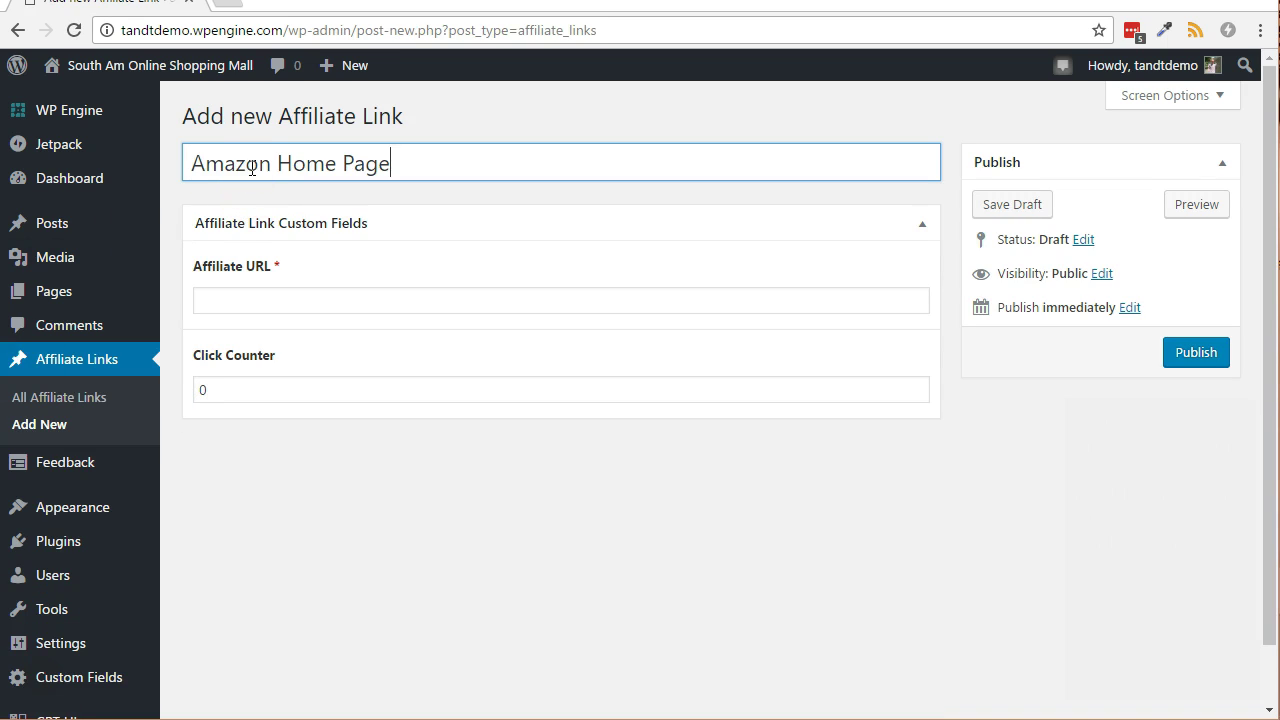
{"action": "left_click", "coordinate": [323, 207]}
{"action": "left_click", "coordinate": [234, 300]}
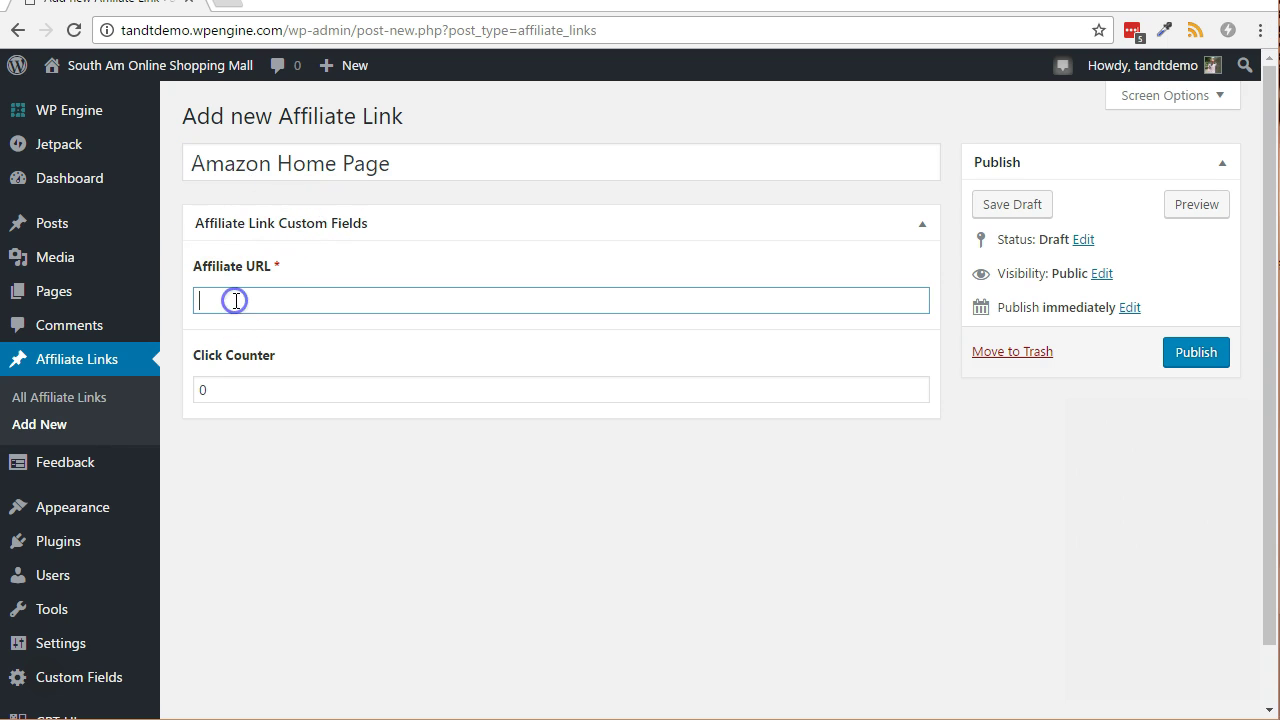
{"action": "type", "text": "https://www.amazon.com/"}
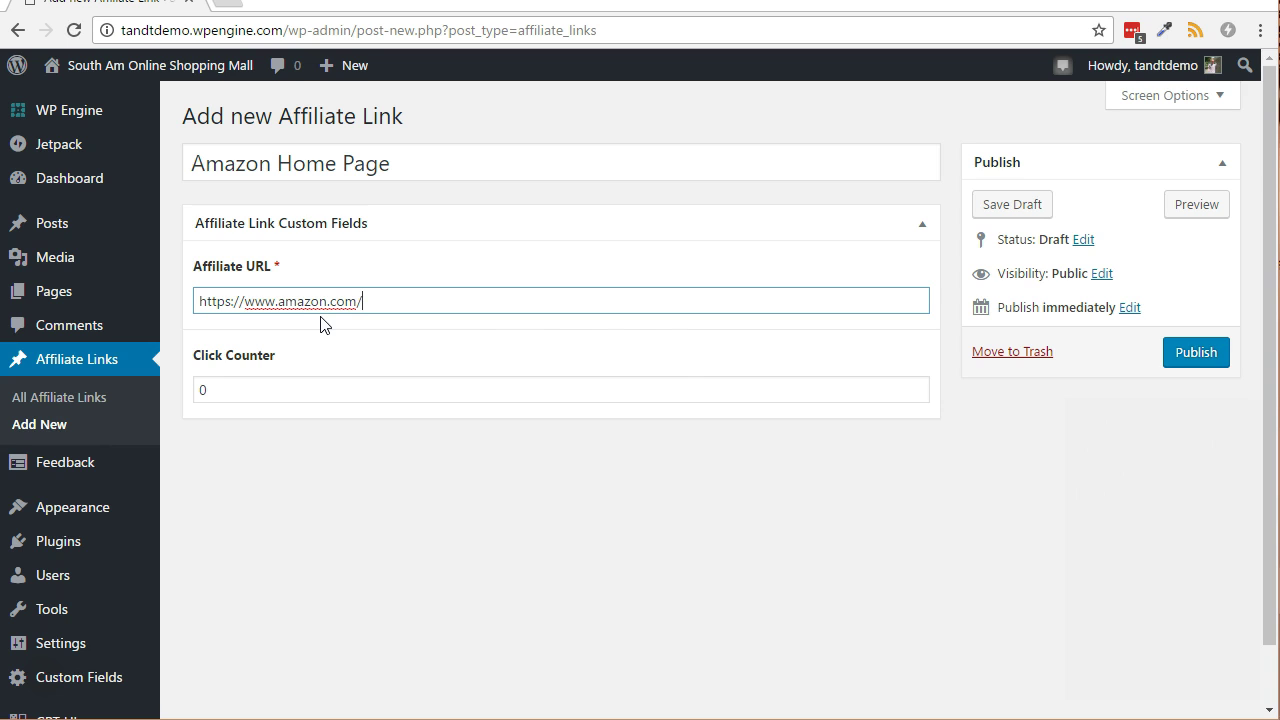
Step: Publish the Amazon Home Page affiliate link, then show the Slug box on its edit screen and update the entry
{"action": "left_click", "coordinate": [1195, 353]}
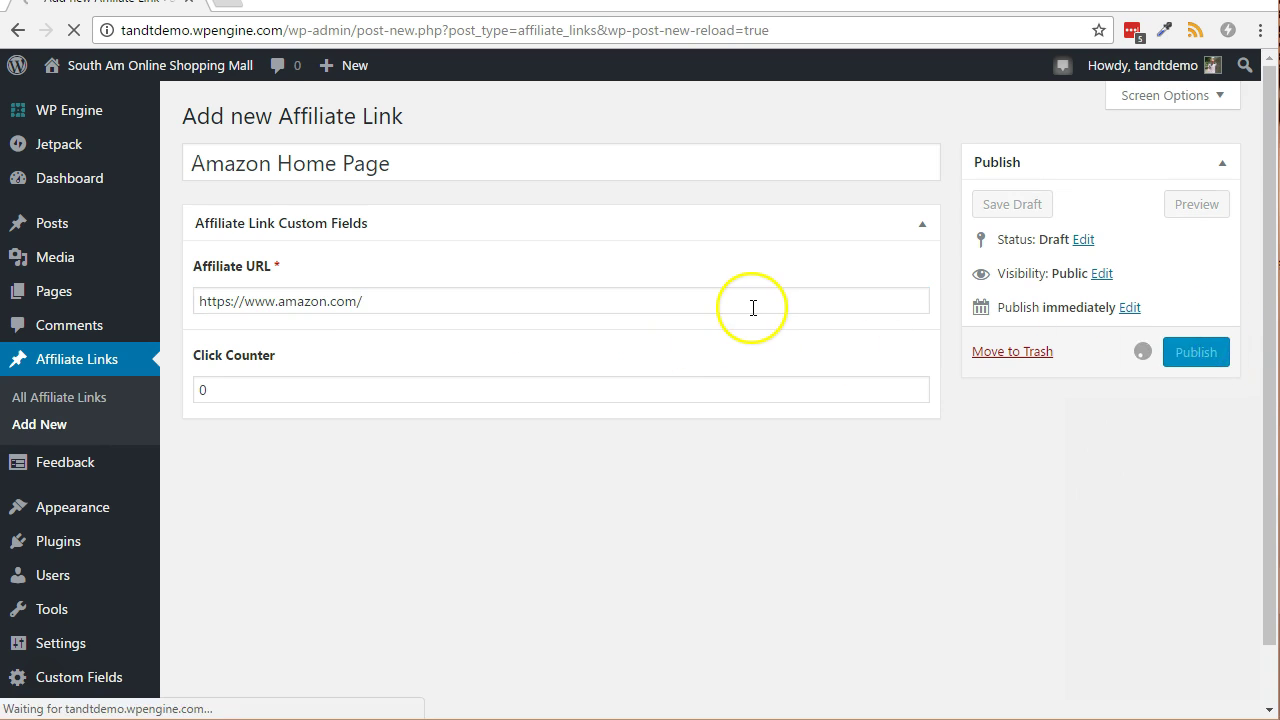
{"action": "left_click", "coordinate": [1125, 100]}
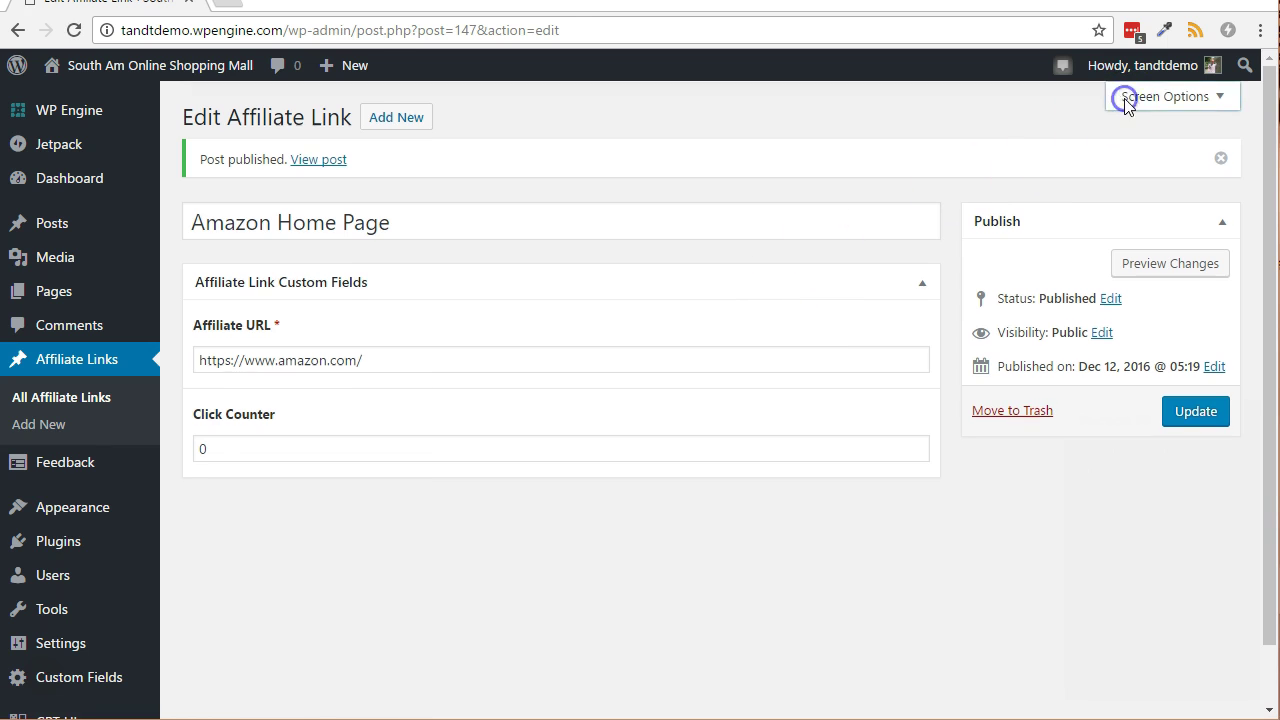
{"action": "left_click", "coordinate": [400, 138]}
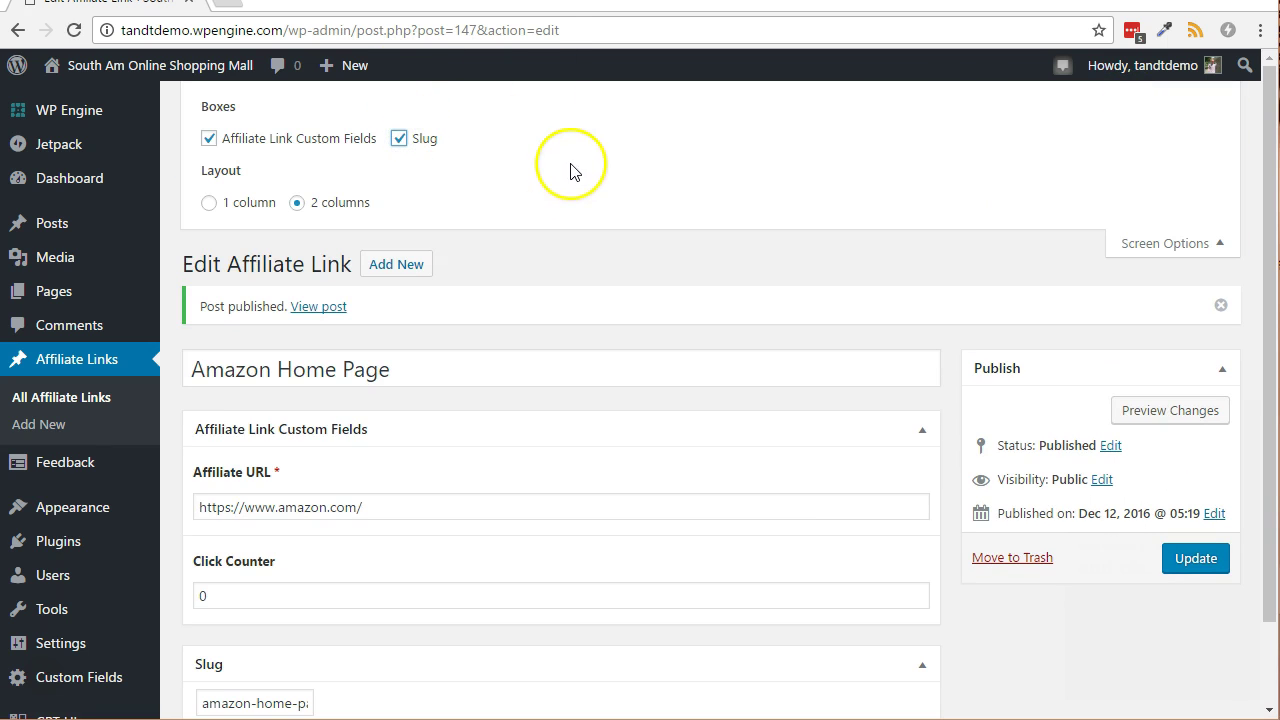
{"action": "left_click", "coordinate": [1128, 244]}
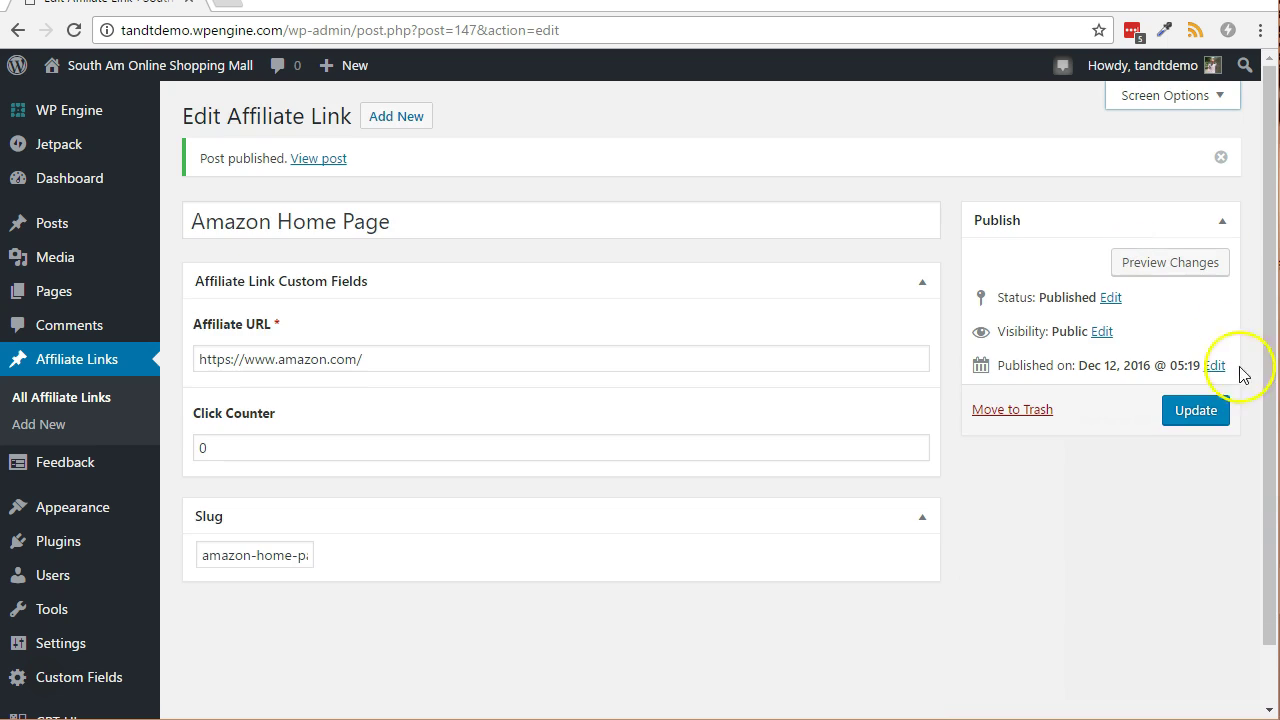
{"action": "left_click", "coordinate": [1200, 410]}
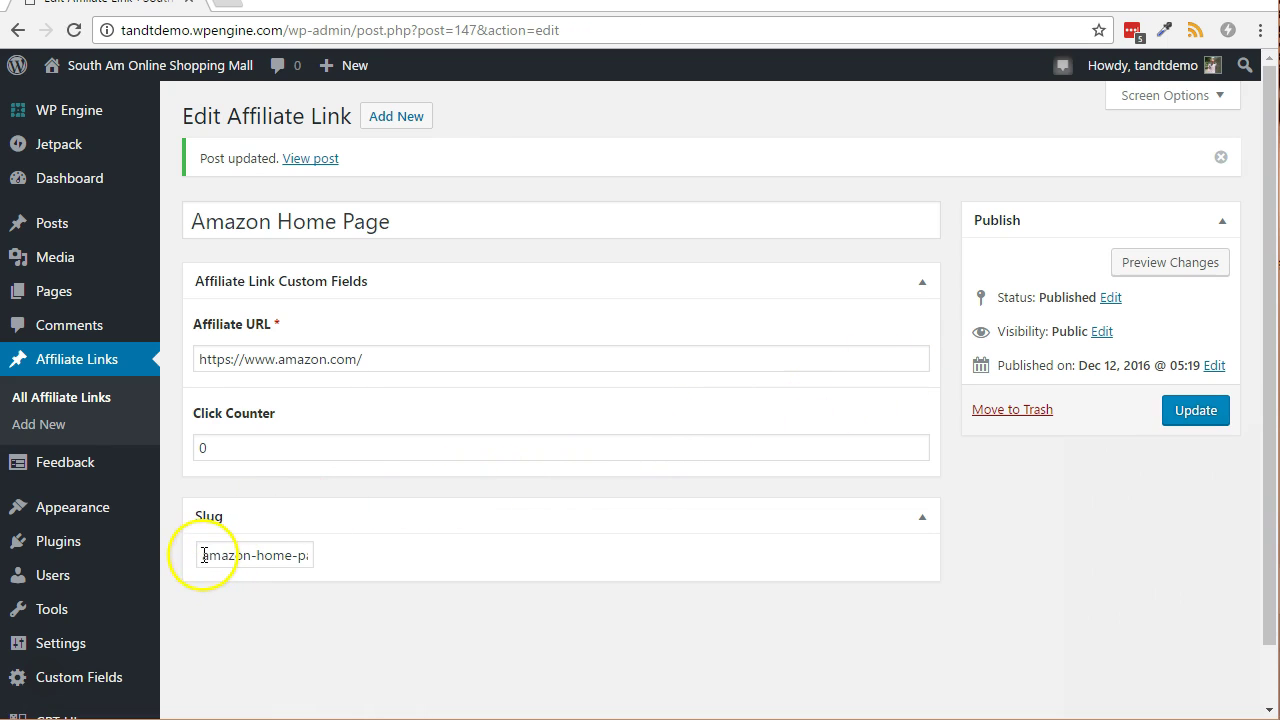
Step: Check the entry's slug and view the published Amazon Home Page post in a separate browser tab
{"action": "left_click_drag", "start_coordinate": [200, 554], "coordinate": [338, 561]}
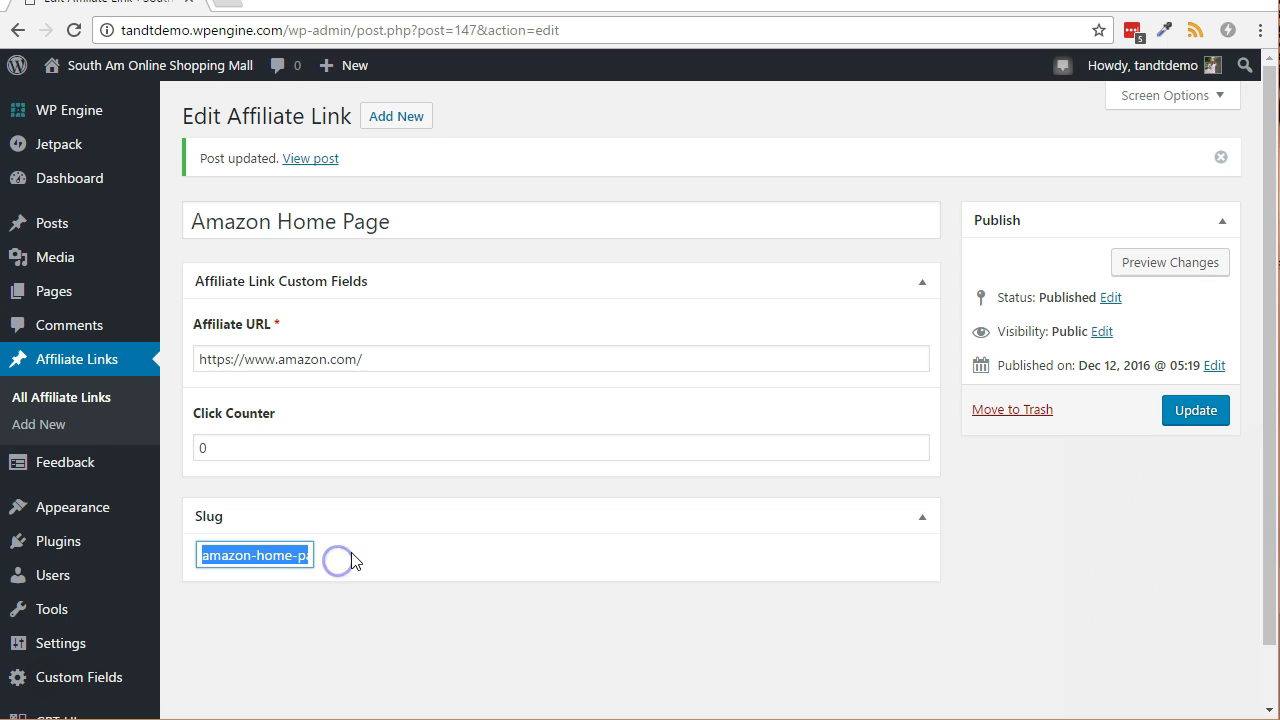
{"action": "right_click", "coordinate": [309, 160]}
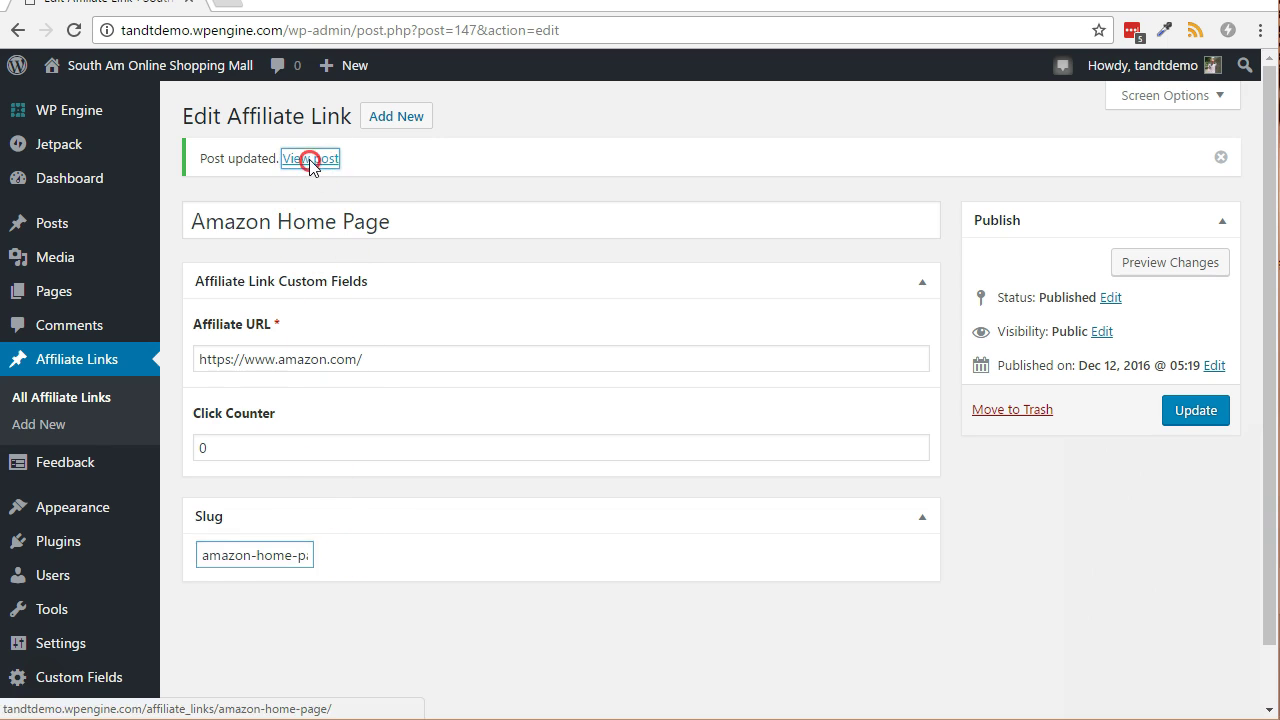
{"action": "left_click", "coordinate": [399, 175]}
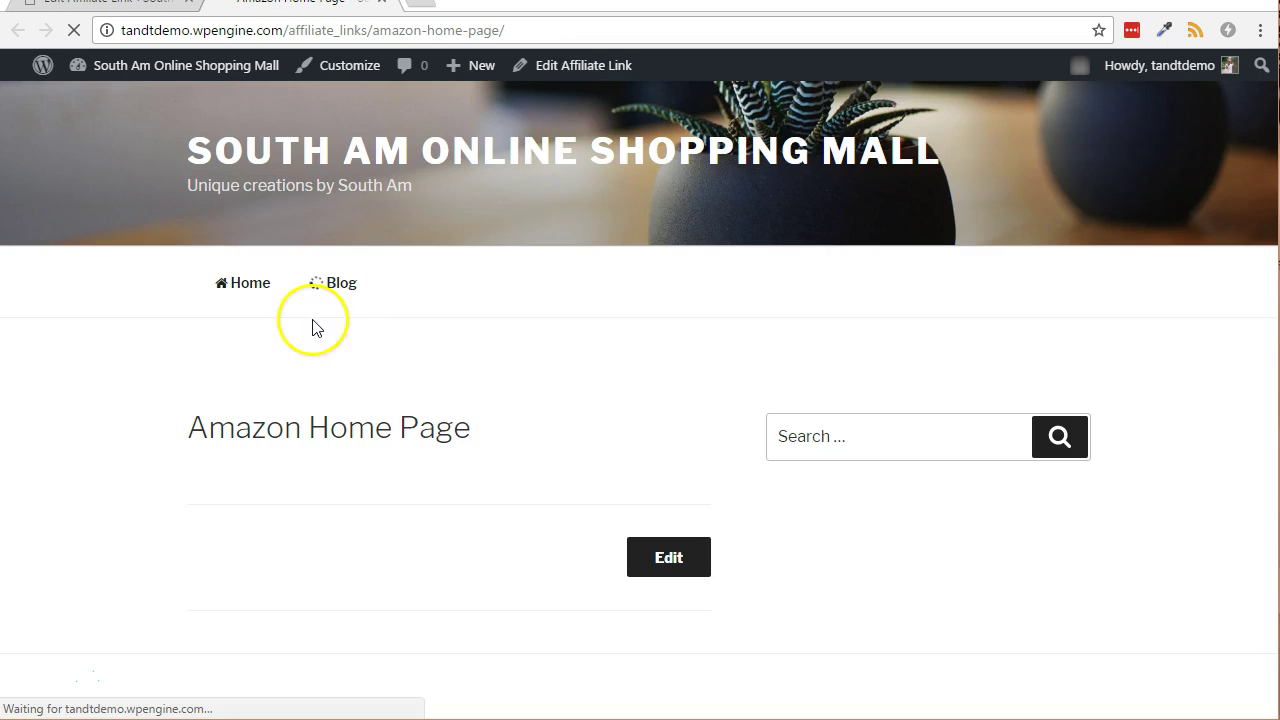
{"action": "left_click_drag", "start_coordinate": [190, 420], "coordinate": [464, 441]}
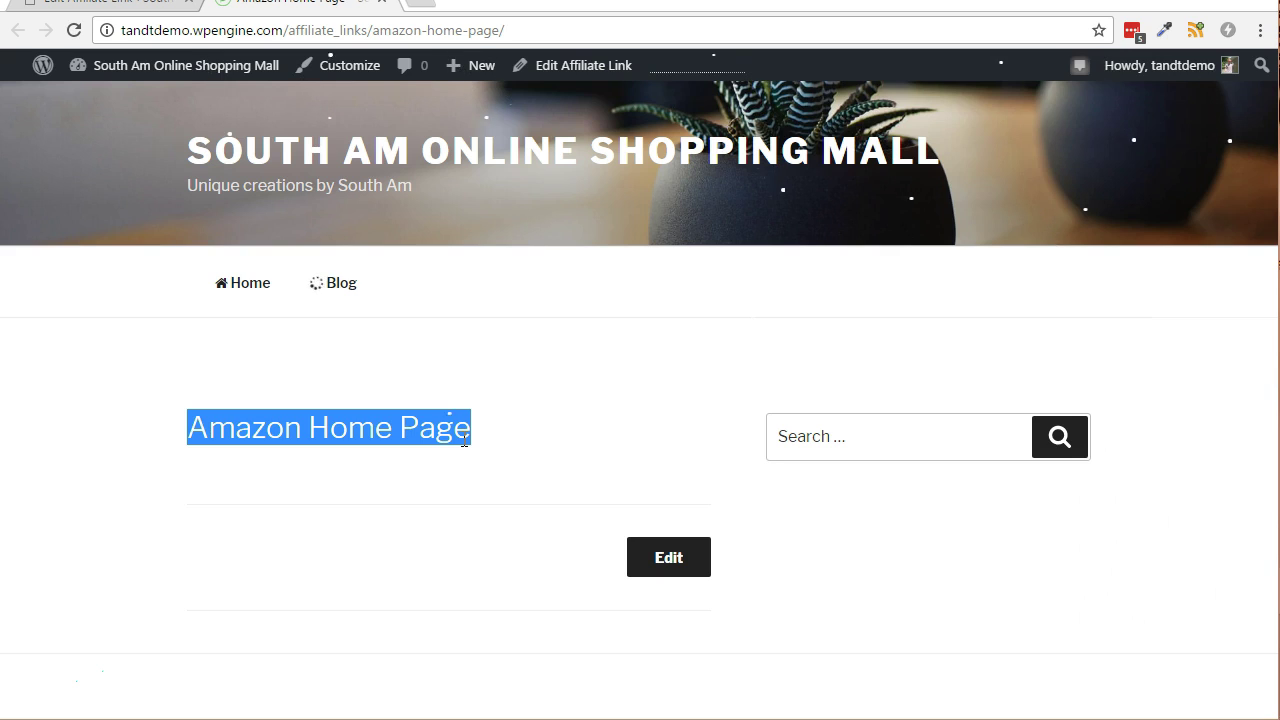
{"action": "key", "text": "ctrl+w"}
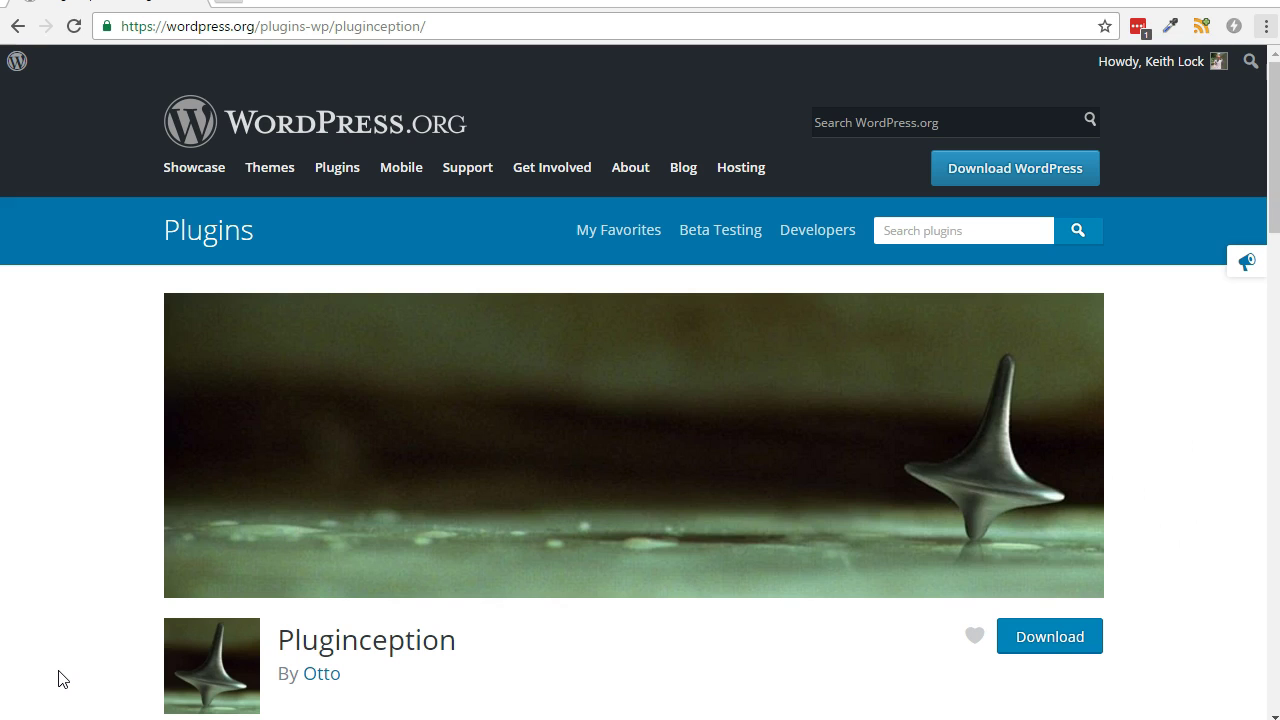
Step: Examine the description, ratings and FAQ on the Pluginception page of the WordPress.org plugin directory
{"action": "scroll", "coordinate": [25, 448], "scroll_direction": "down", "scroll_amount": 3}
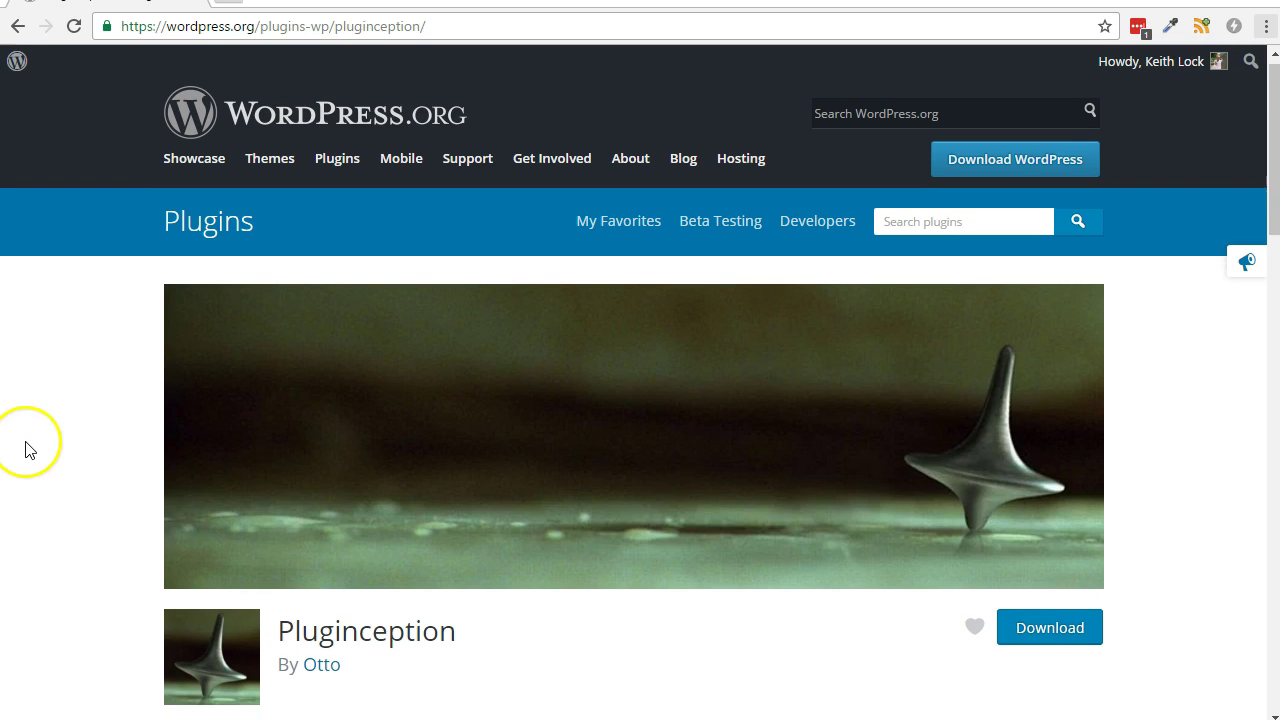
{"action": "scroll", "coordinate": [25, 450], "scroll_direction": "down", "scroll_amount": 3}
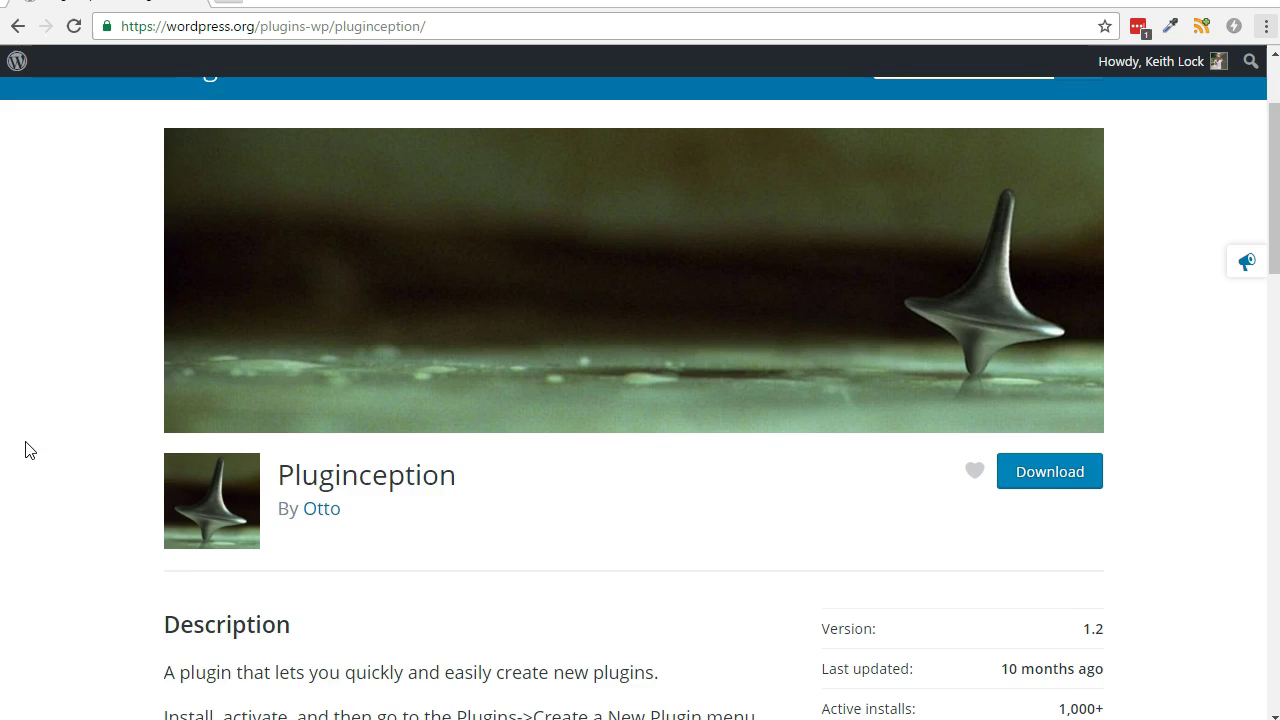
{"action": "scroll", "coordinate": [25, 450], "scroll_direction": "down", "scroll_amount": 5}
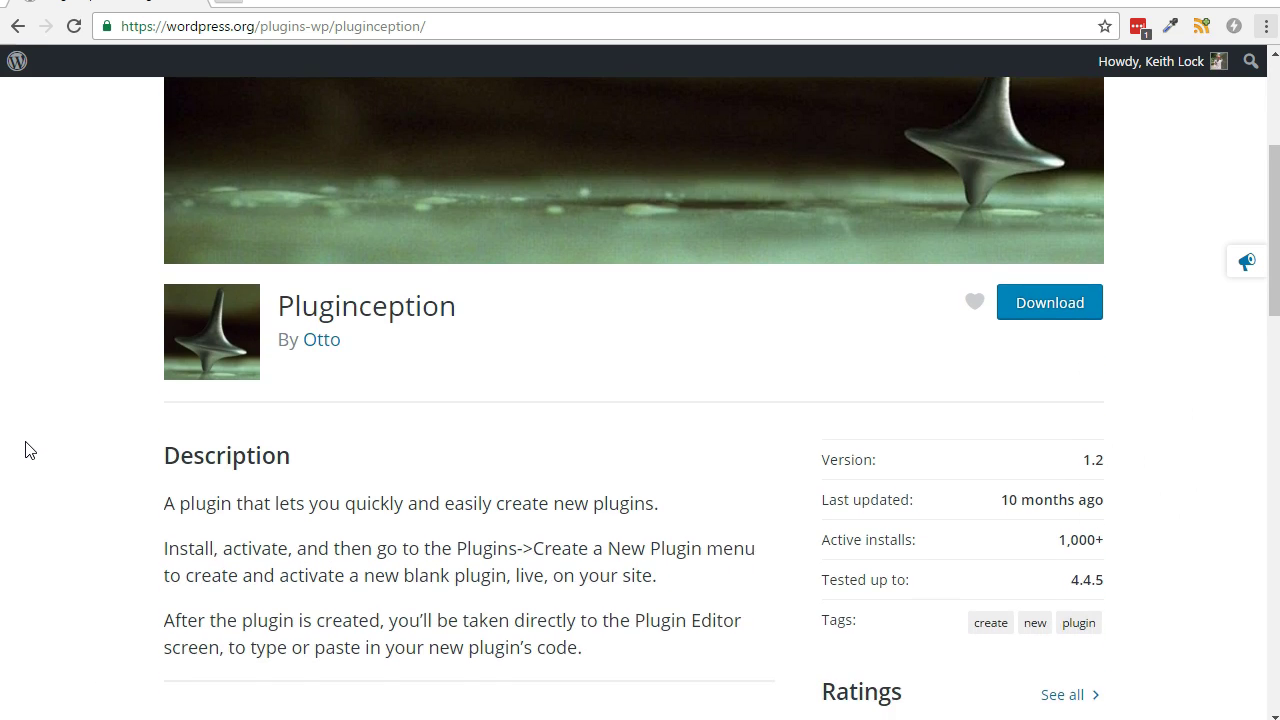
{"action": "scroll", "coordinate": [25, 450], "scroll_direction": "down", "scroll_amount": 3}
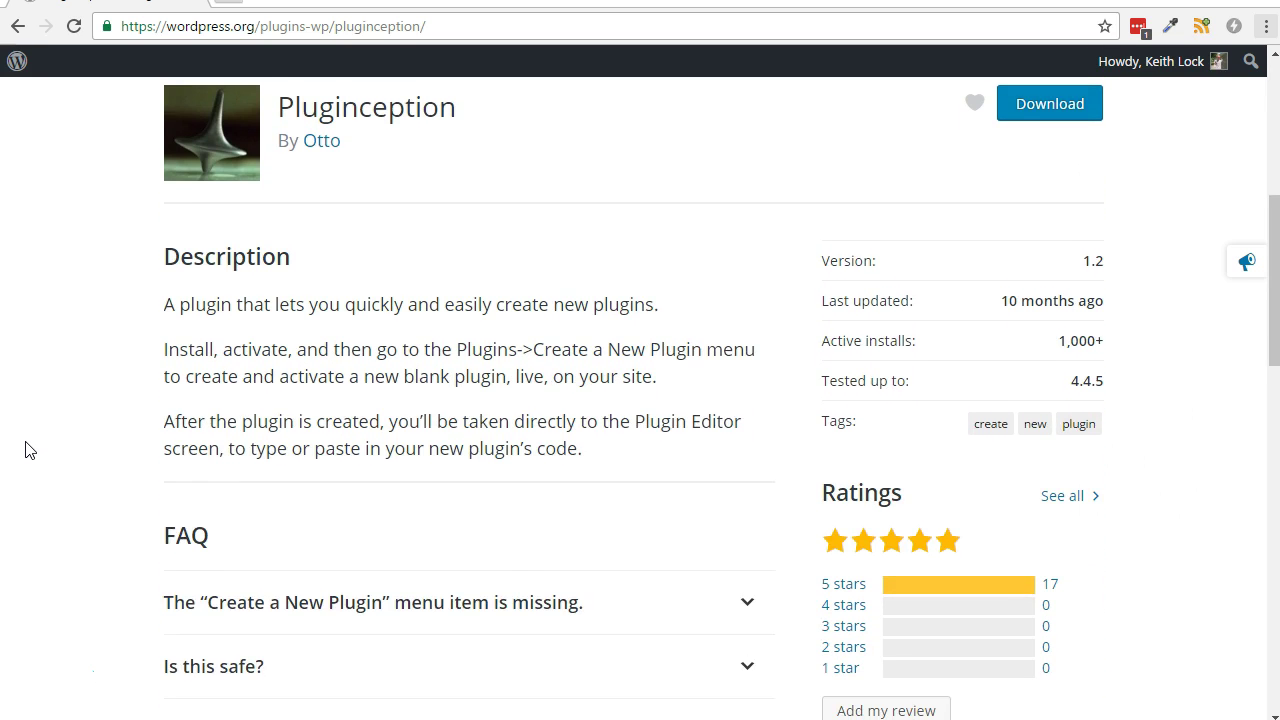
{"action": "scroll", "coordinate": [25, 450], "scroll_direction": "down", "scroll_amount": 2}
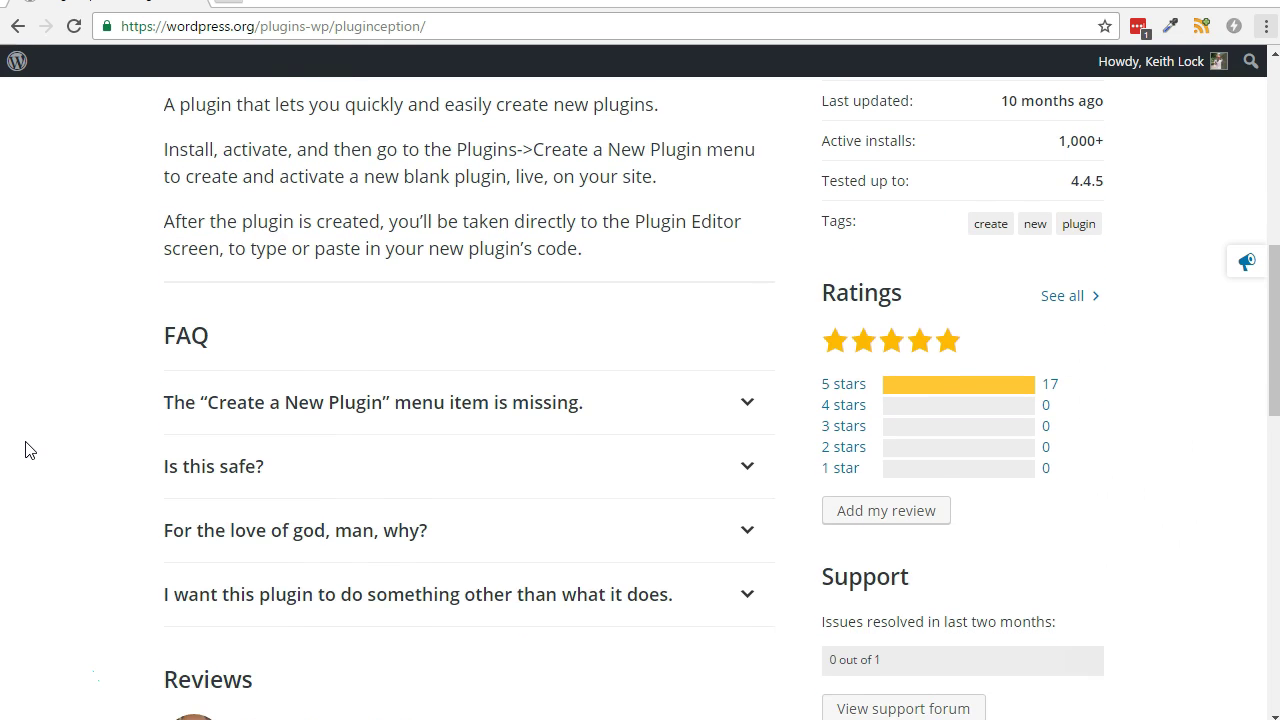
{"action": "scroll", "coordinate": [25, 450], "scroll_direction": "down", "scroll_amount": 1}
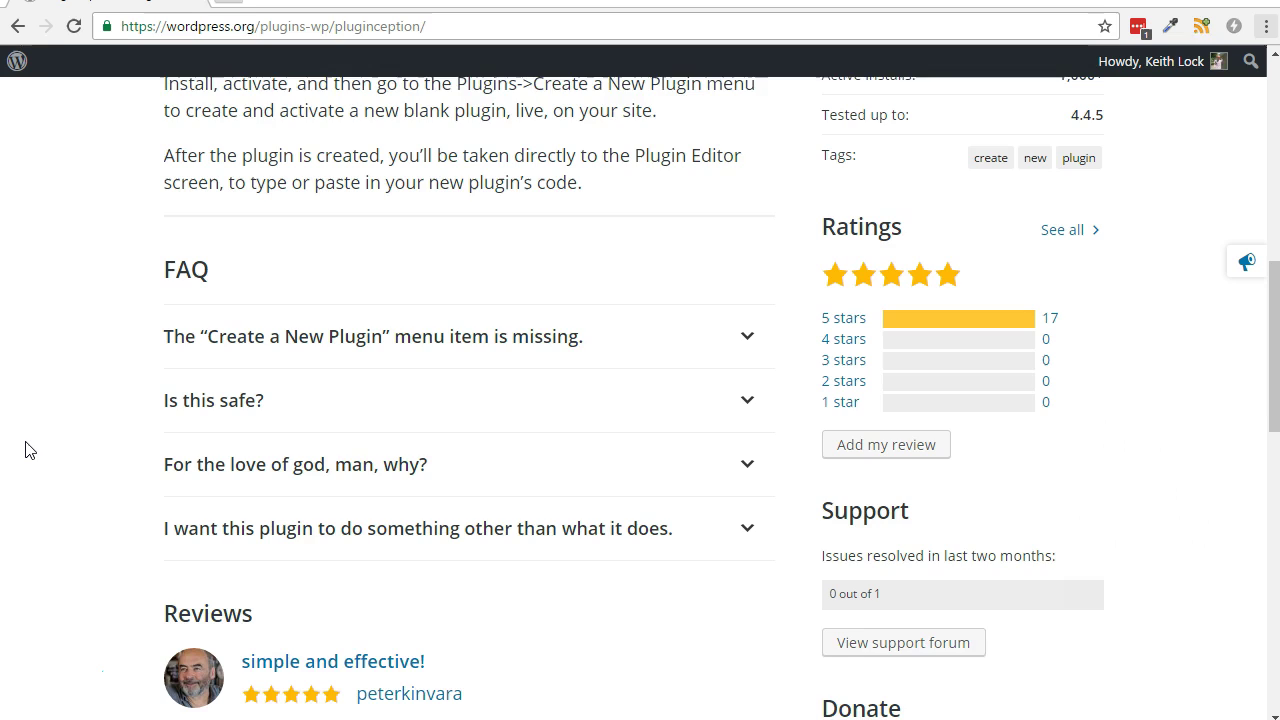
{"action": "scroll", "coordinate": [25, 450], "scroll_direction": "down", "scroll_amount": 1}
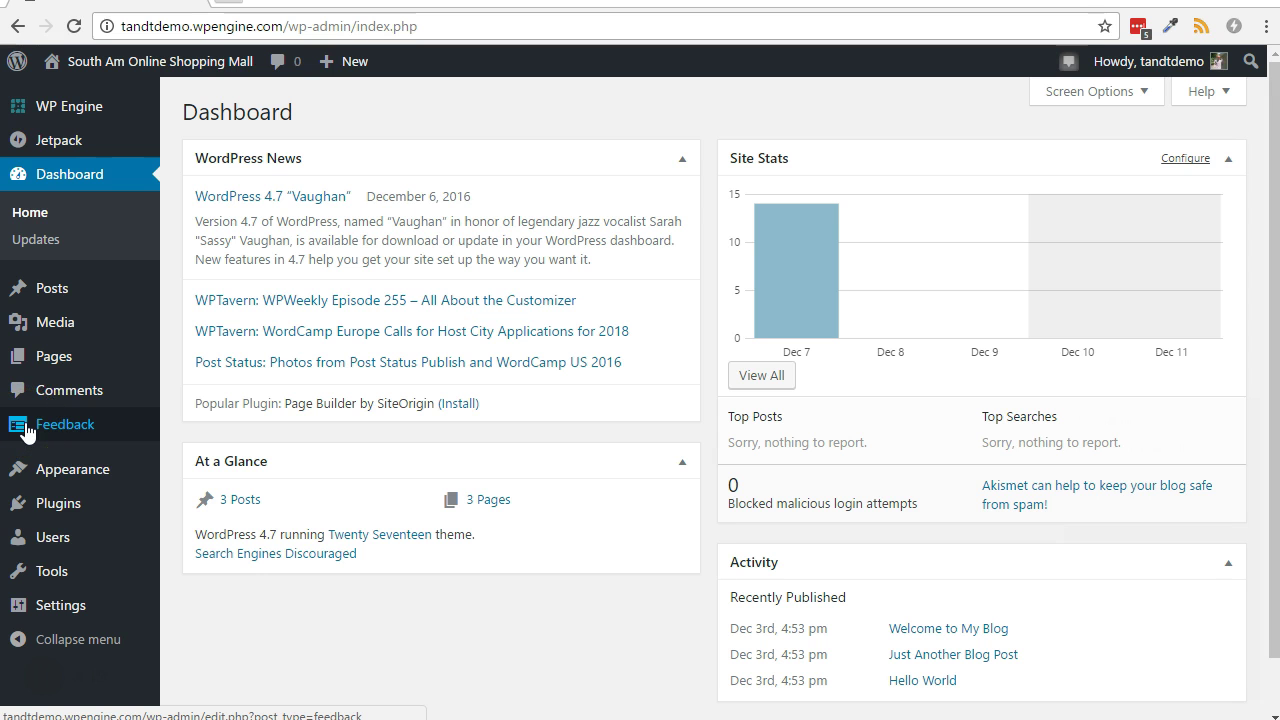
Step: Search the site's installable plugins for "pluginception" and install the Pluginception plugin
{"action": "left_click", "coordinate": [73, 518]}
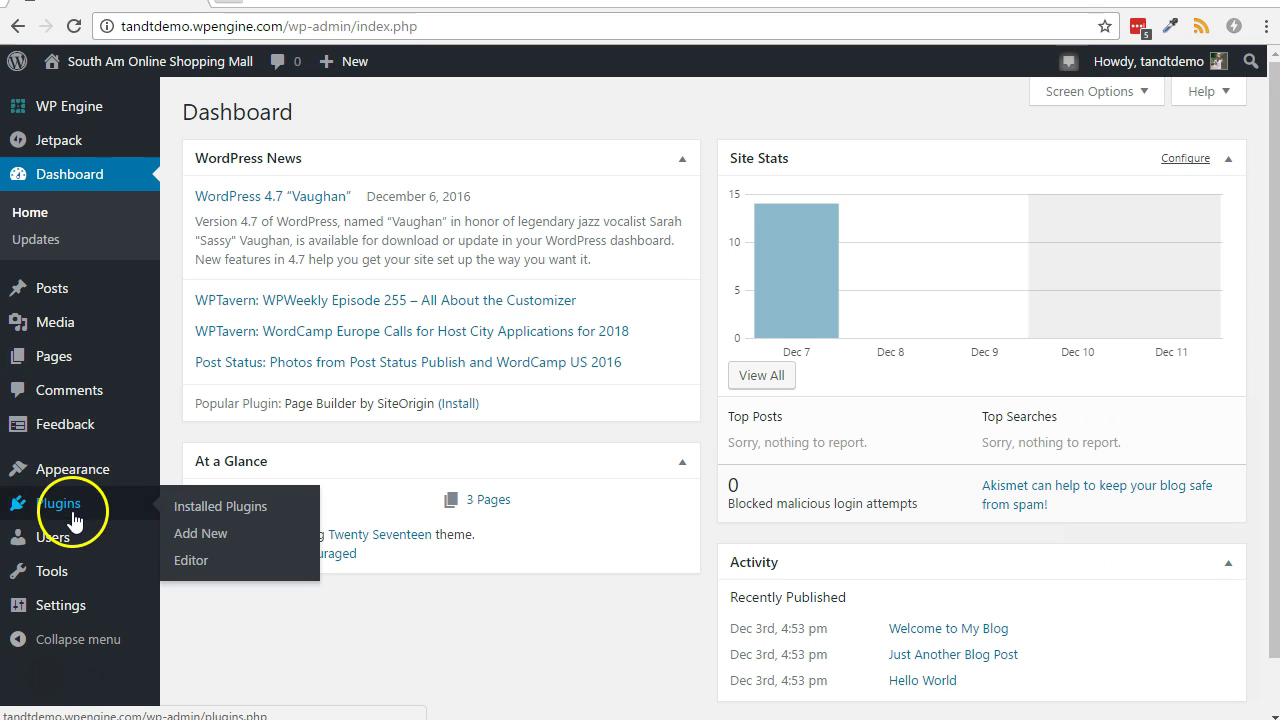
{"action": "left_click", "coordinate": [196, 534]}
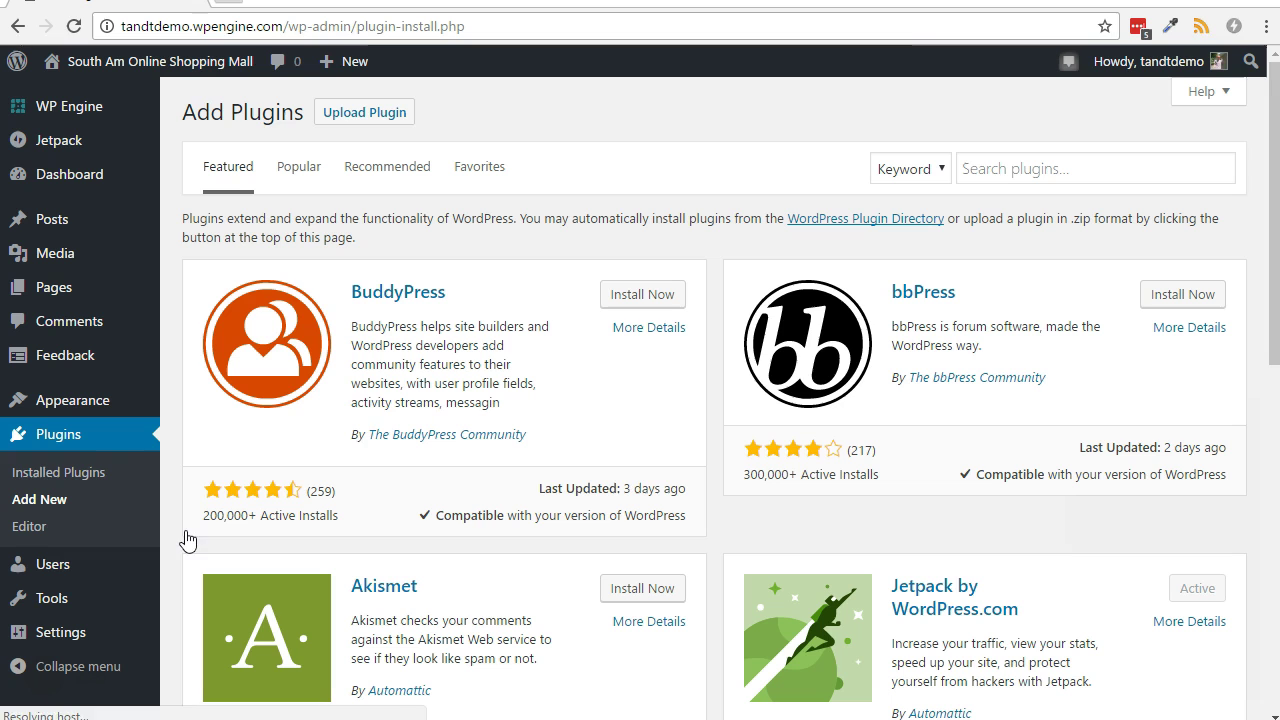
{"action": "left_click", "coordinate": [1010, 168]}
{"action": "type", "text": "pluginception"}
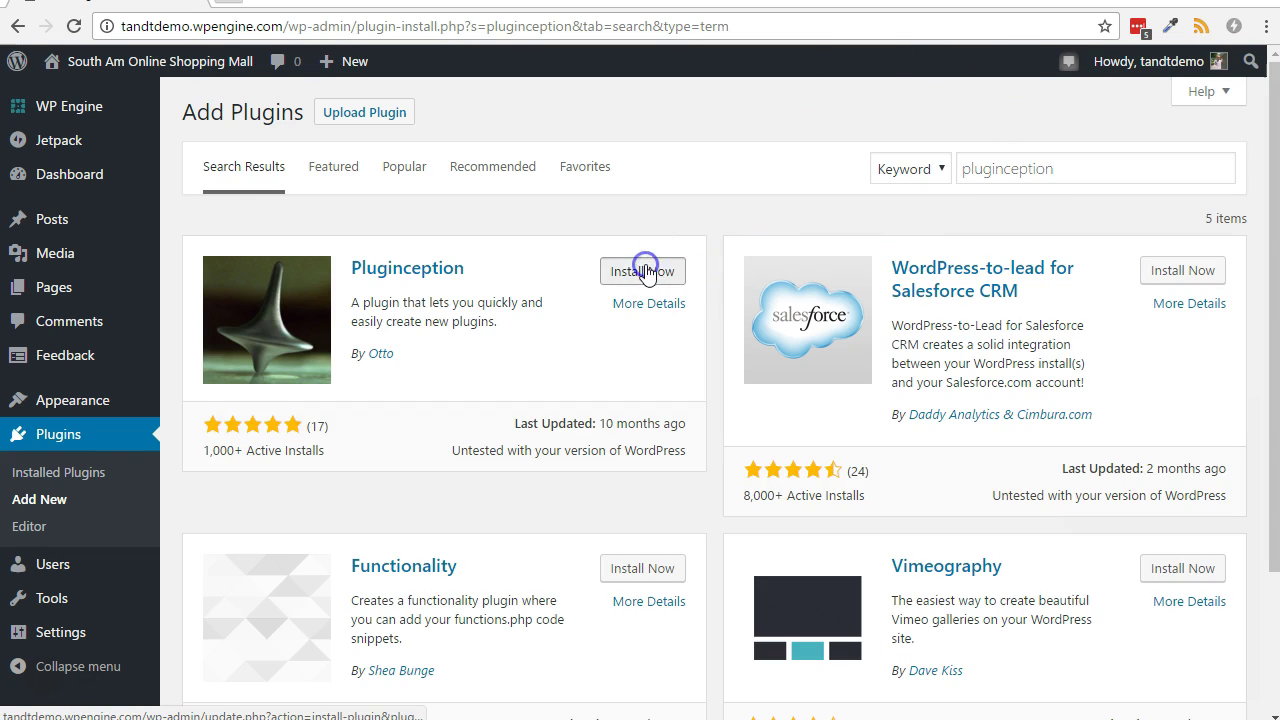
{"action": "left_click", "coordinate": [640, 271]}
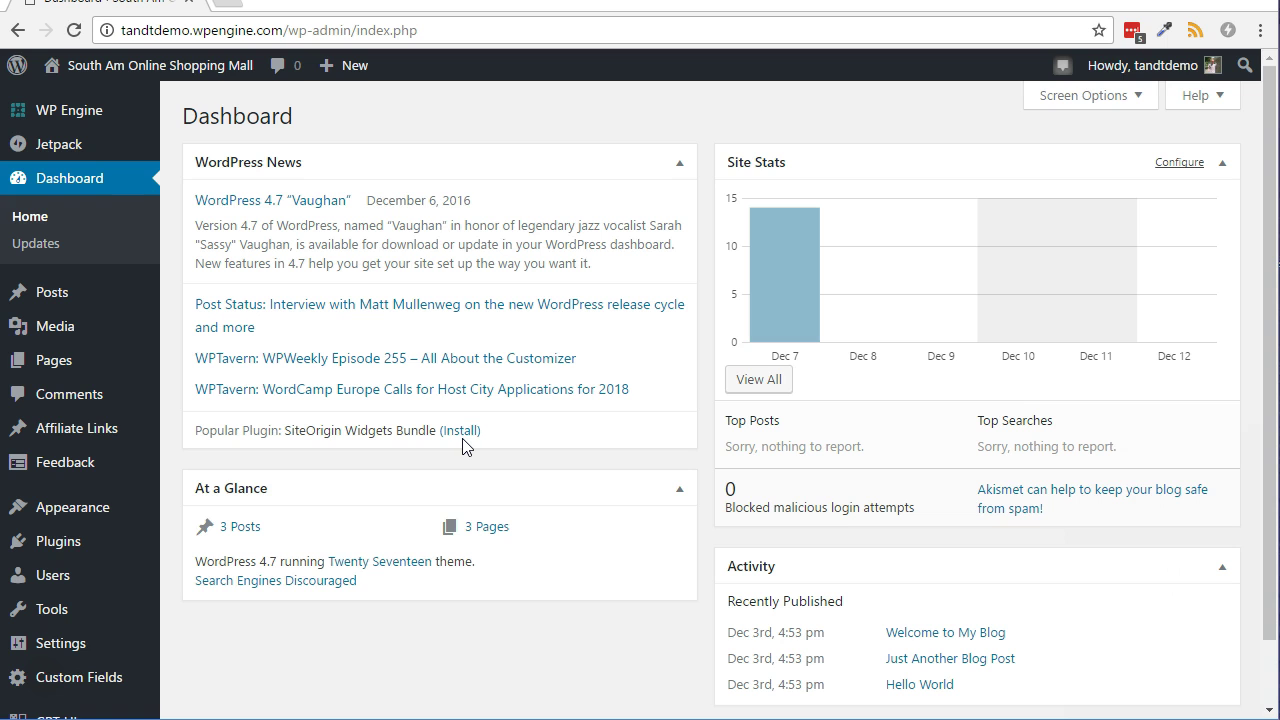
Step: Create and activate a blank plugin named "My Affiliate Link Redirect Plugin"
{"action": "mouse_move", "coordinate": [58, 541]}
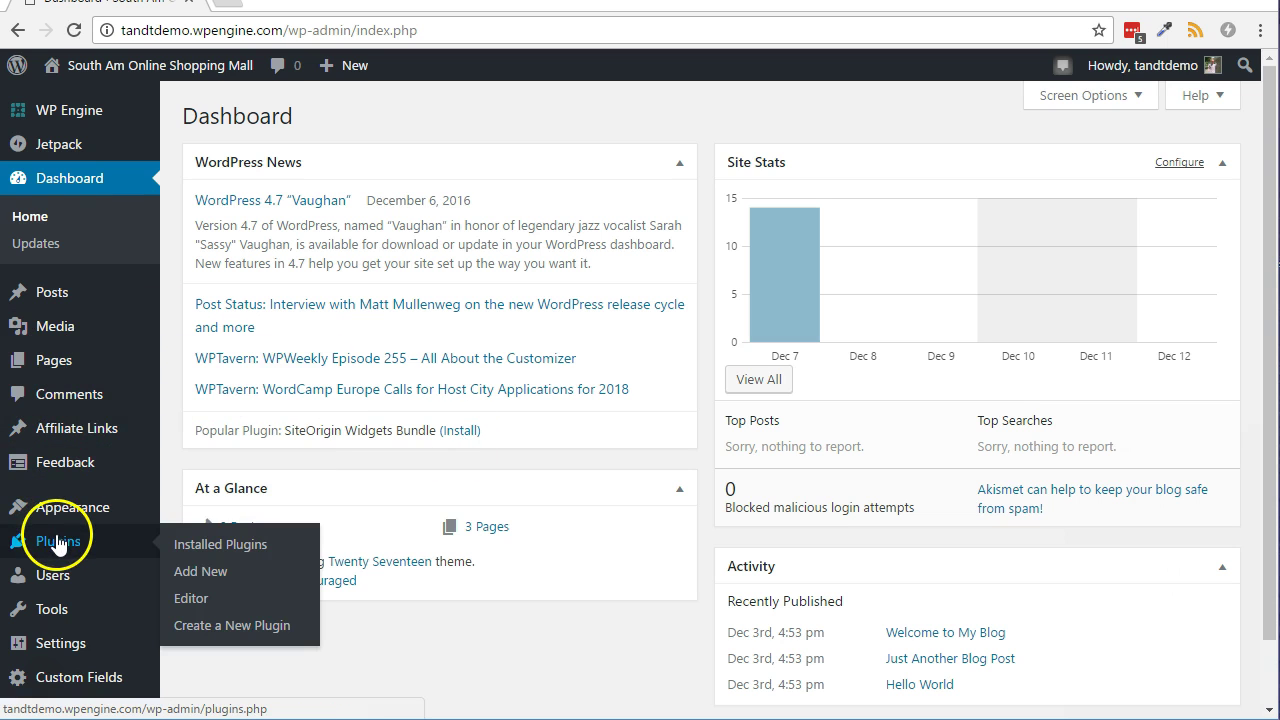
{"action": "left_click", "coordinate": [221, 627]}
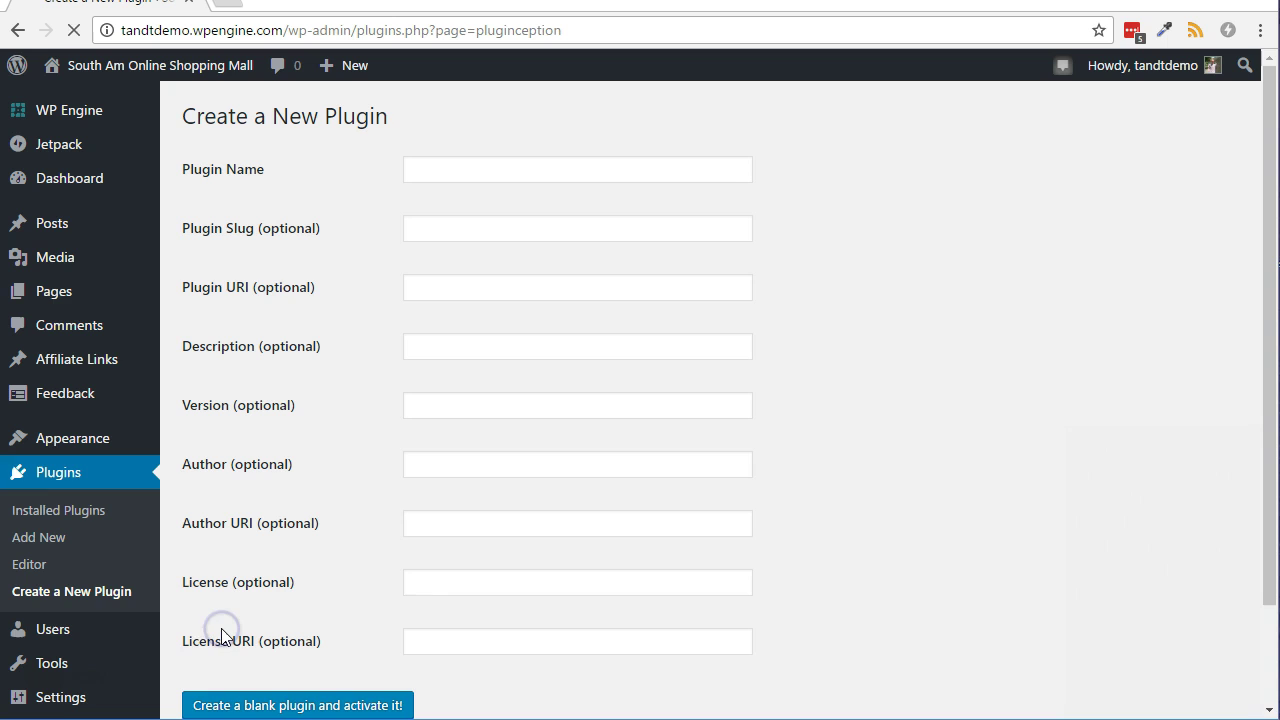
{"action": "left_click", "coordinate": [490, 171]}
{"action": "type", "text": "My Affiliate Link Redirect Plugin"}
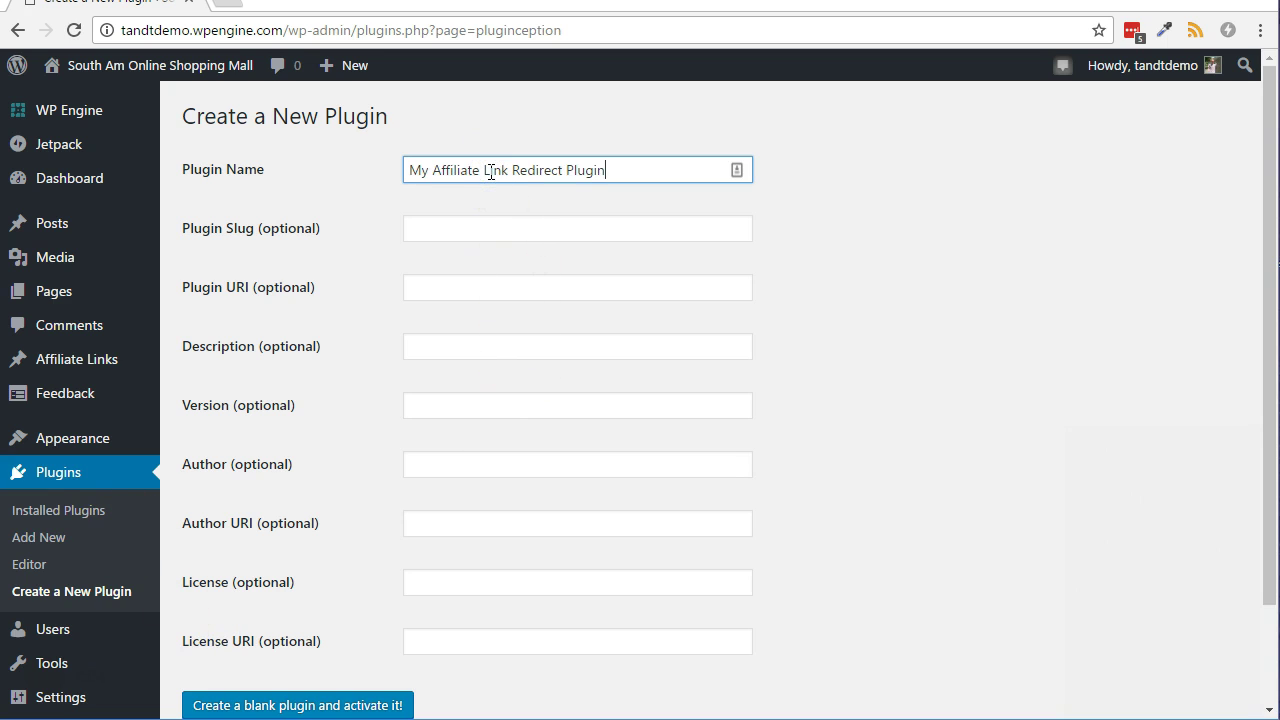
{"action": "scroll", "coordinate": [306, 600], "scroll_direction": "down", "scroll_amount": 1}
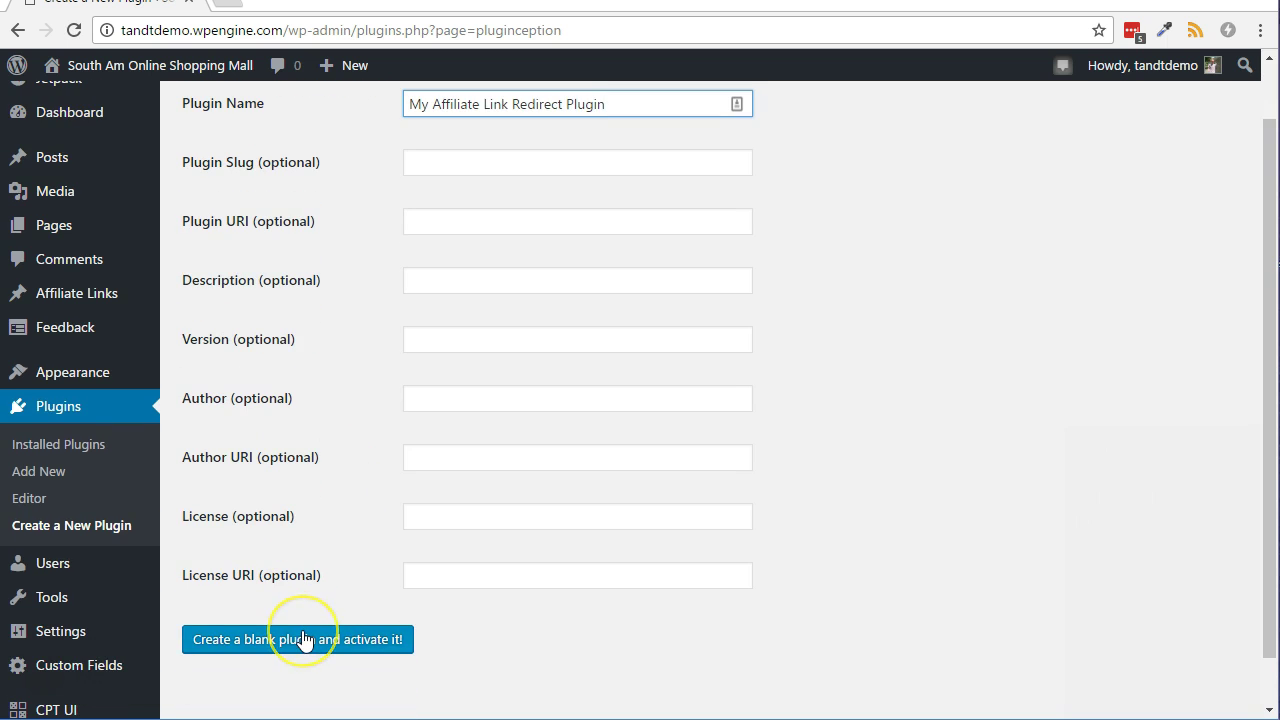
{"action": "left_click", "coordinate": [305, 641]}
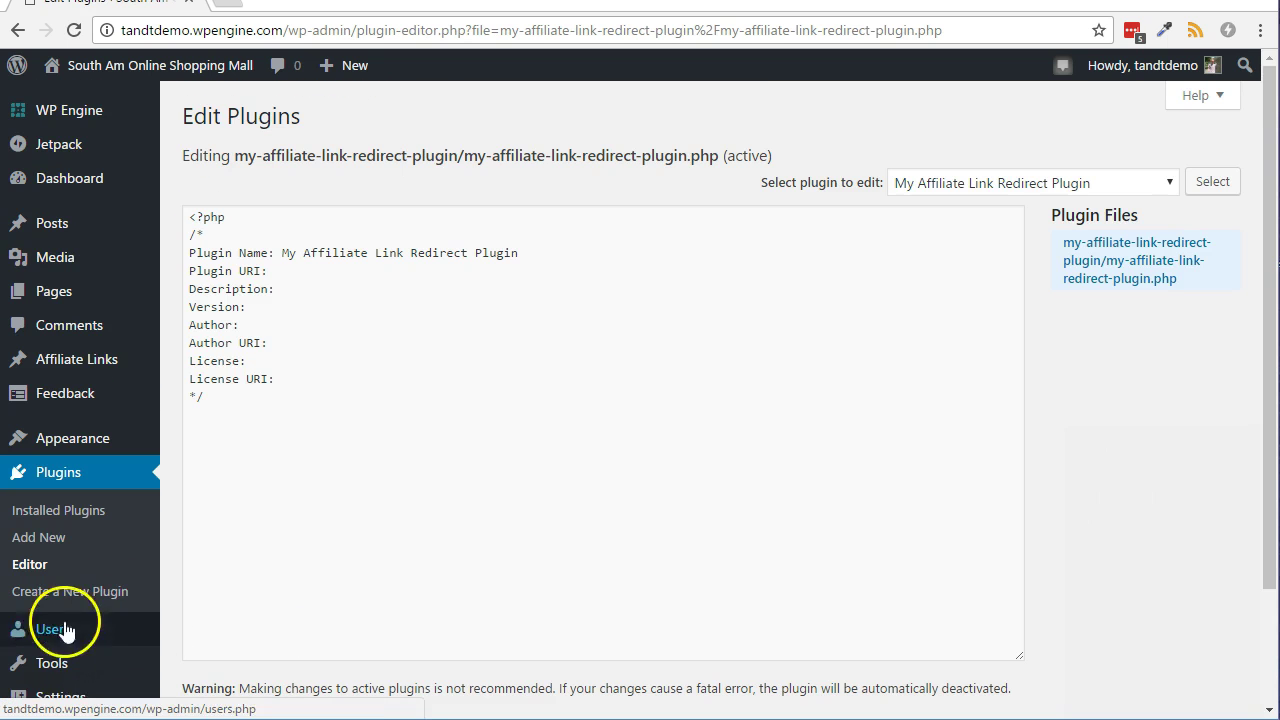
Step: Below the plugin header, add my_affiliate_link_redirect(), hooked to template_redirect, to increment my_custom_click_counter and redirect affiliate_links posts to my_custom_affiliate_url
{"action": "left_click", "coordinate": [243, 440]}
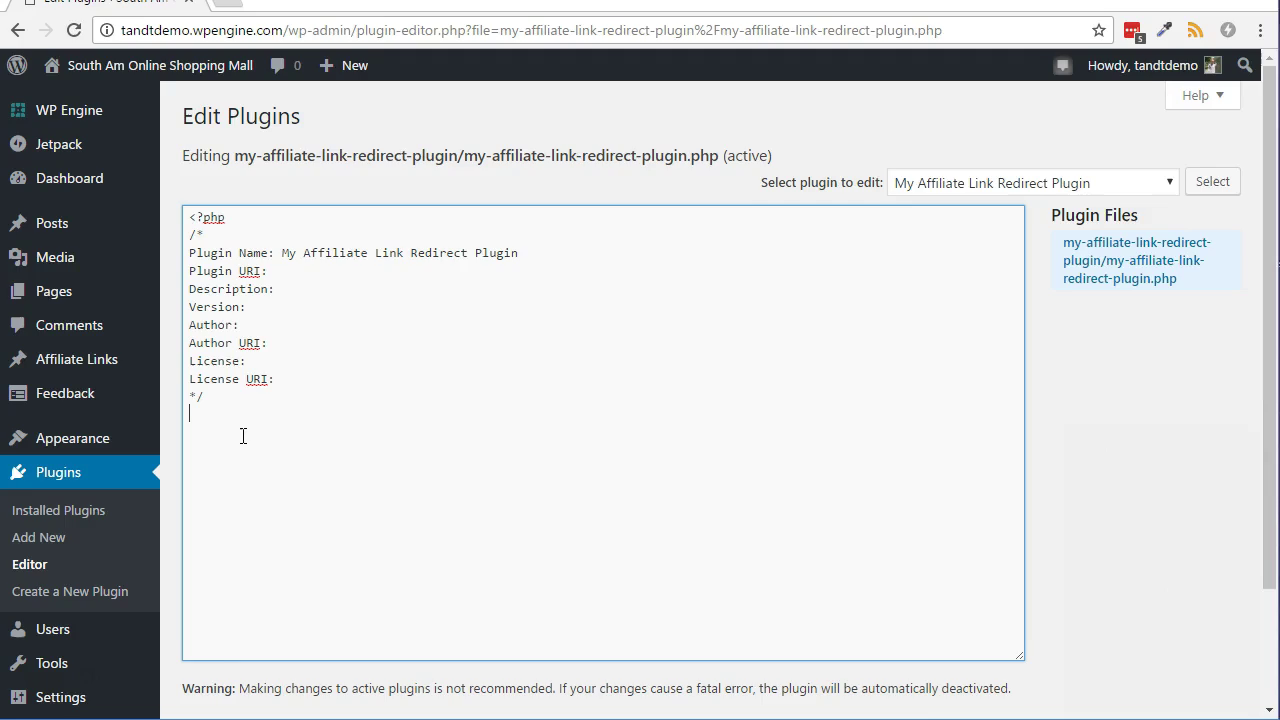
{"action": "type", "text": "function my_affiliate_link_redirect() {   if( is_singular( 'affiliate_links' ) ) {     $count = (int) get_field( 'my_custom_click_counter', get_the_id() );     $count++;     update_field( 'my_custom_click_counter', $count, get_the_id() );     wp_redirect( get_field( 'my_custom_affiliate_url', get_the_id() ) );     exit();   } } add_action( 'template_redirect', 'my_affiliate_link_redirect' );"}
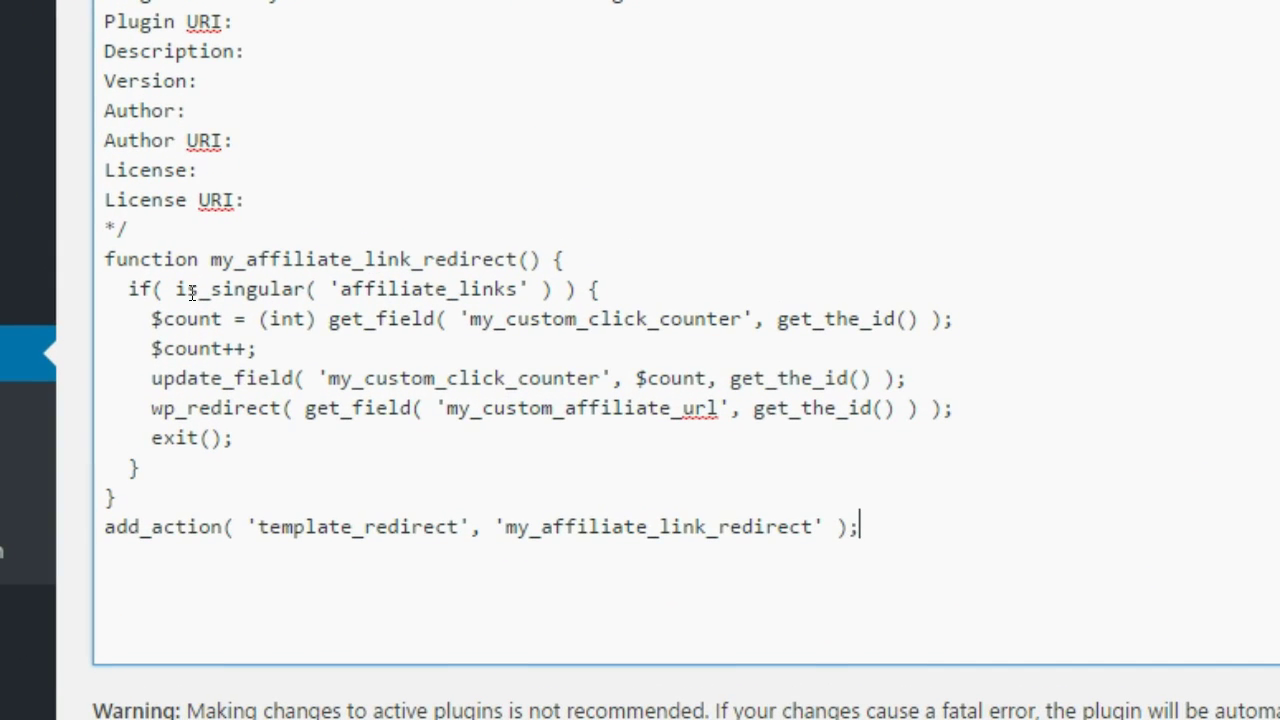
{"action": "scroll", "coordinate": [502, 279], "scroll_direction": "down", "scroll_amount": 1}
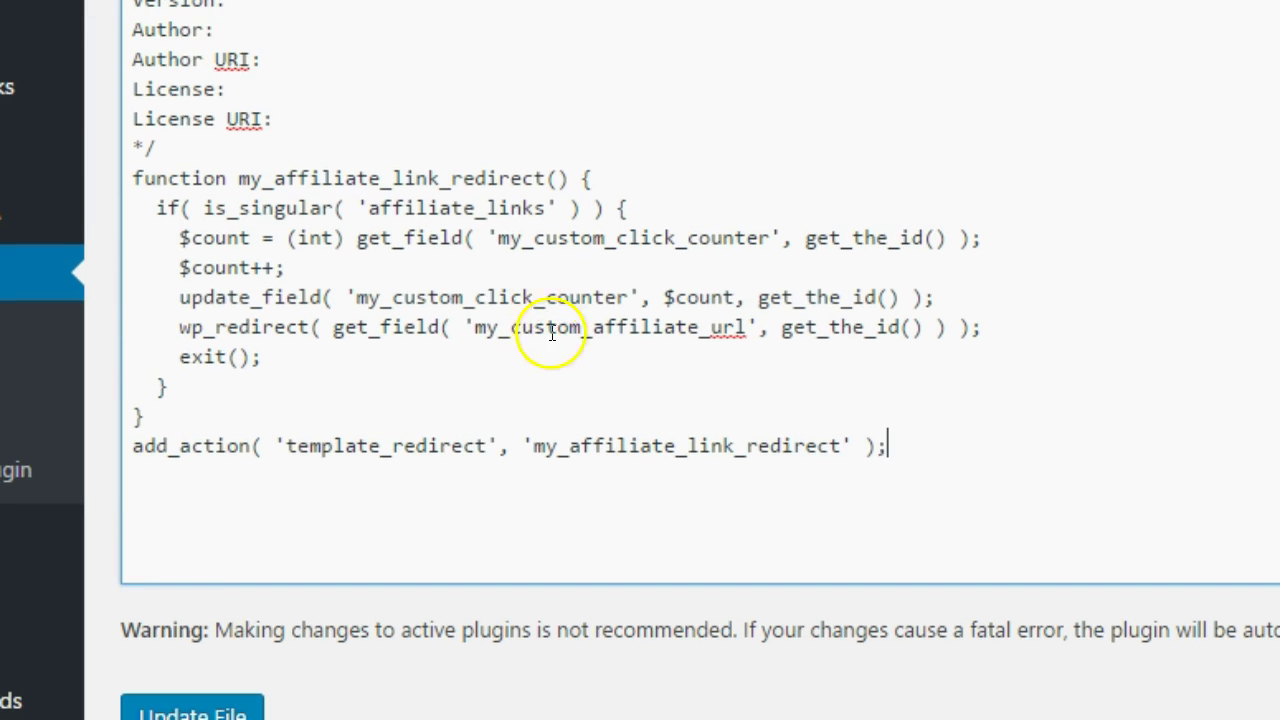
Step: Check the my_custom_click_counter and my_custom_affiliate_url field names in the code and save the plugin file
{"action": "left_click_drag", "start_coordinate": [497, 237], "coordinate": [769, 239]}
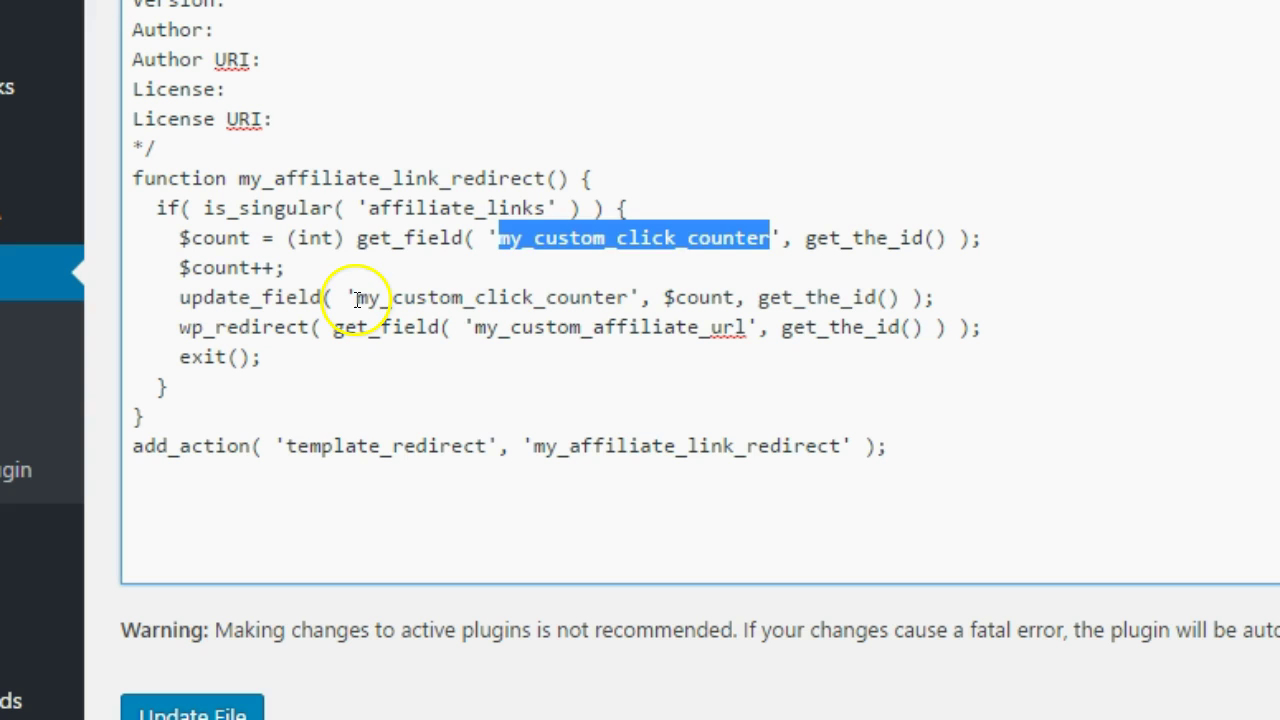
{"action": "left_click_drag", "start_coordinate": [356, 297], "coordinate": [626, 297]}
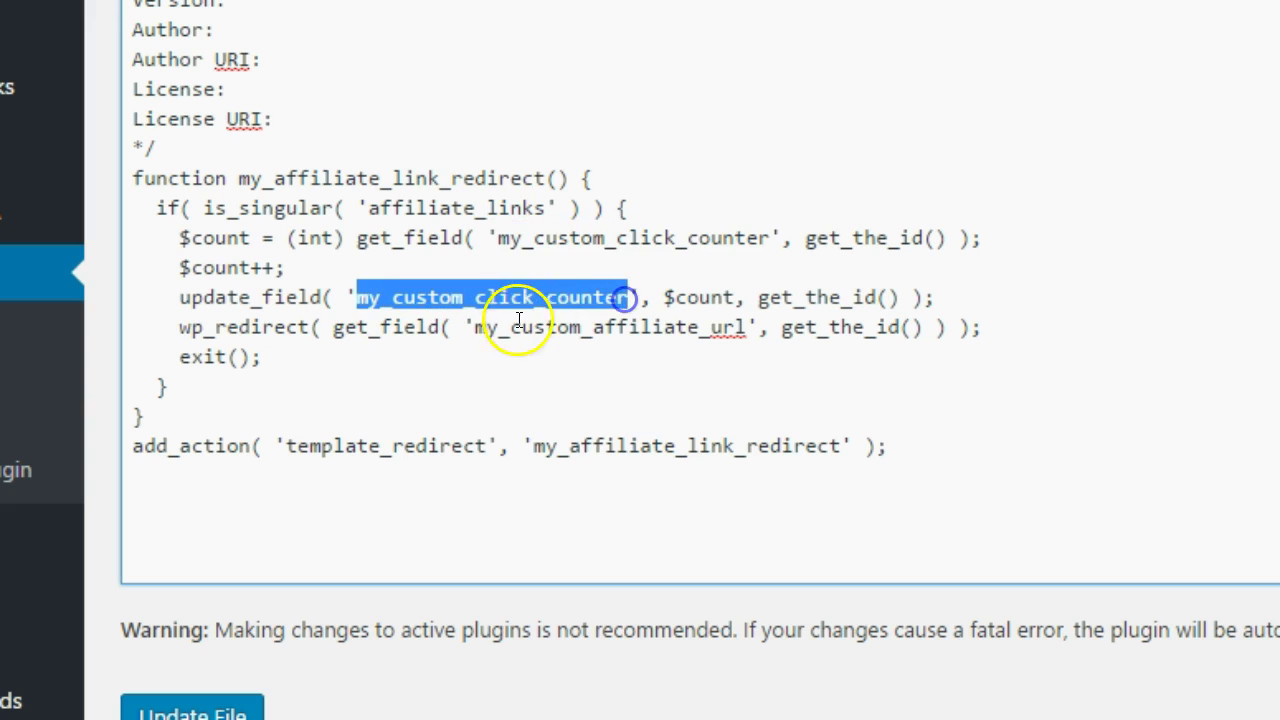
{"action": "left_click_drag", "start_coordinate": [473, 327], "coordinate": [750, 326]}
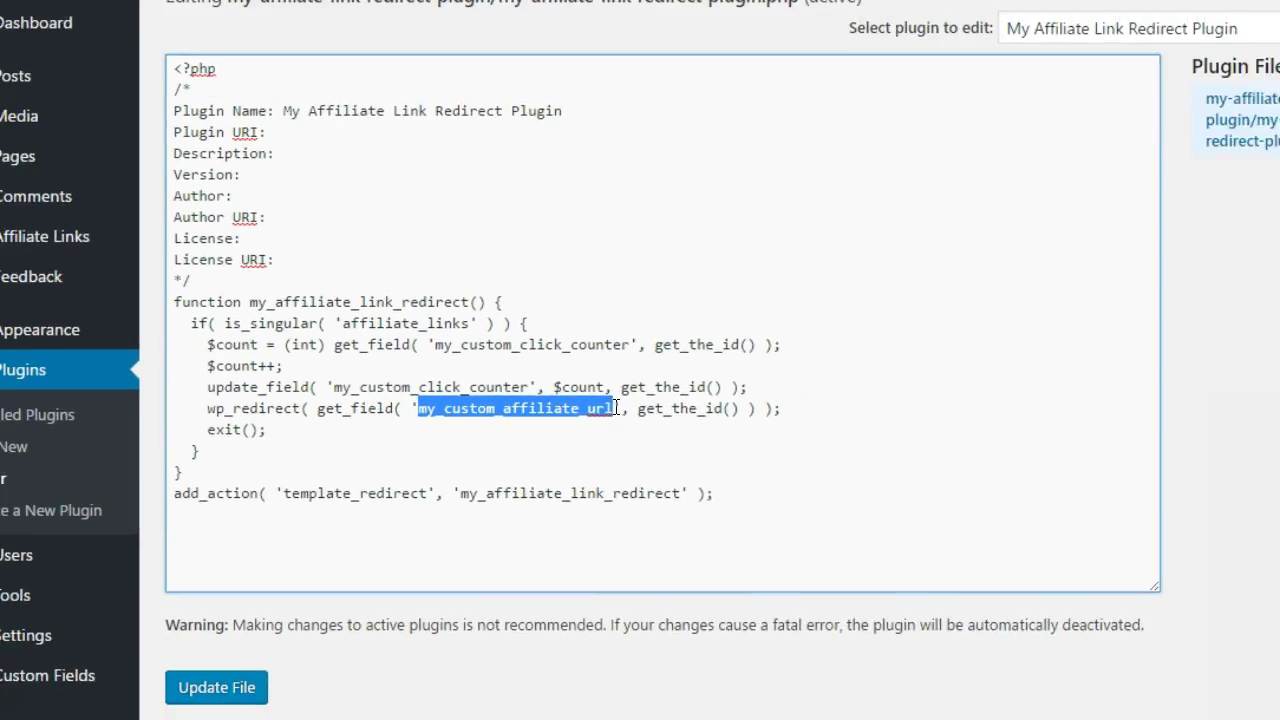
{"action": "left_click", "coordinate": [241, 634]}
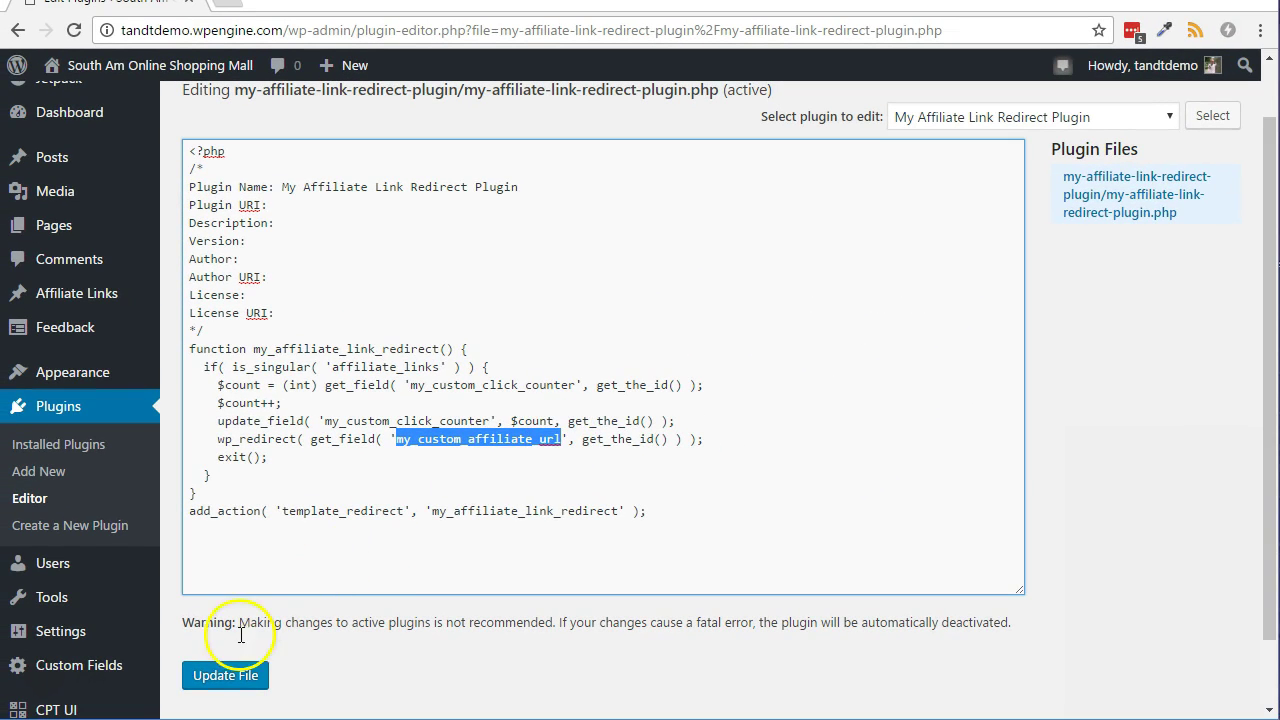
{"action": "left_click", "coordinate": [218, 676]}
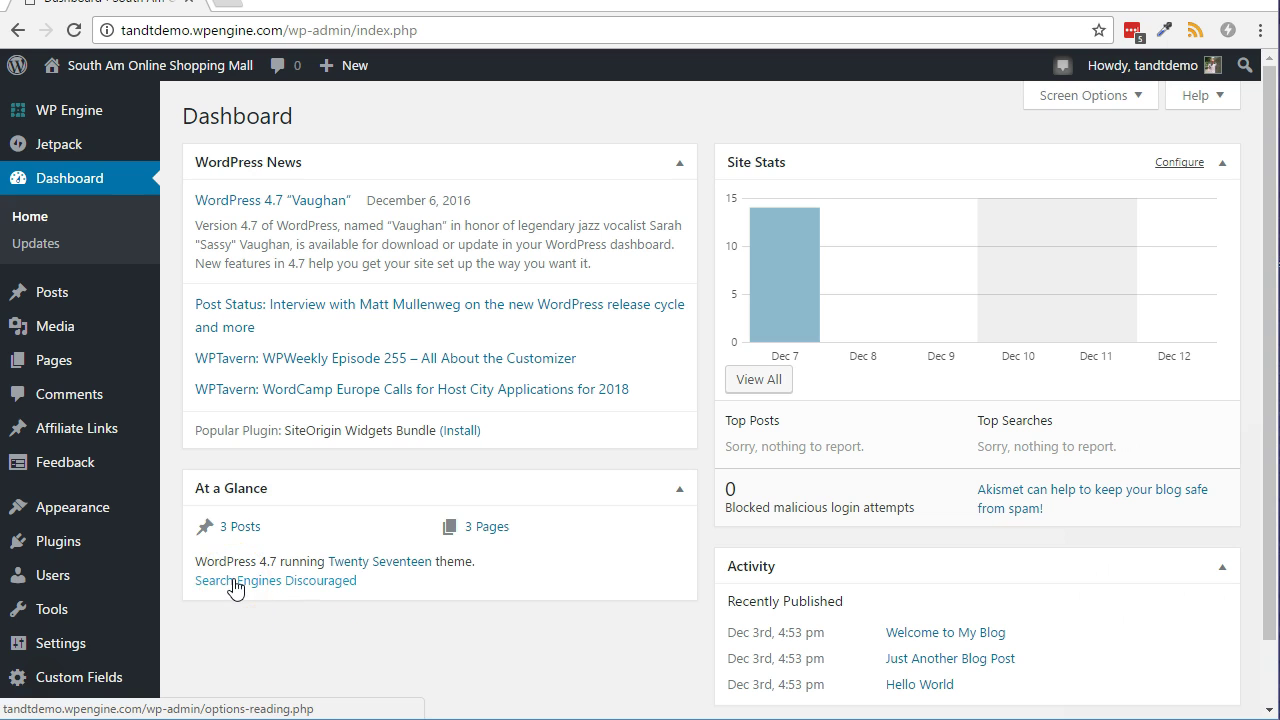
Step: From the list of affiliate links, copy the Amazon Home Page link address and open the link in a new tab to test its redirect
{"action": "left_click", "coordinate": [107, 435]}
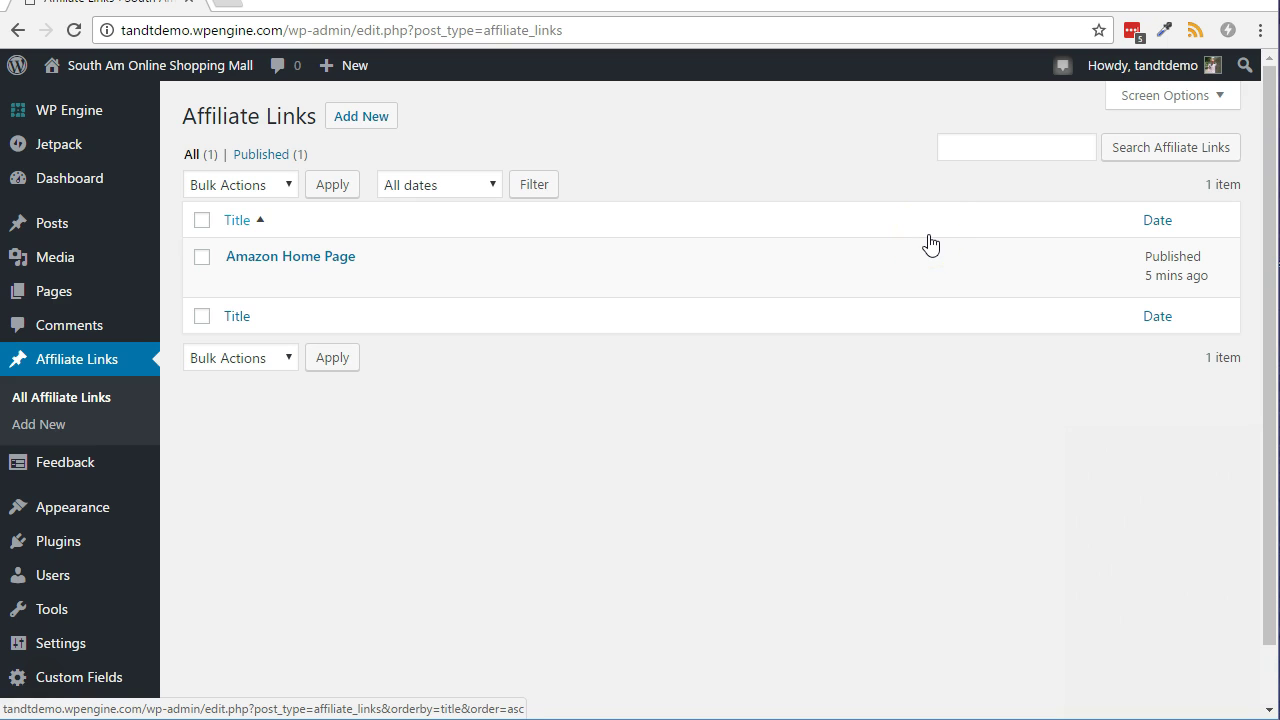
{"action": "right_click", "coordinate": [378, 281]}
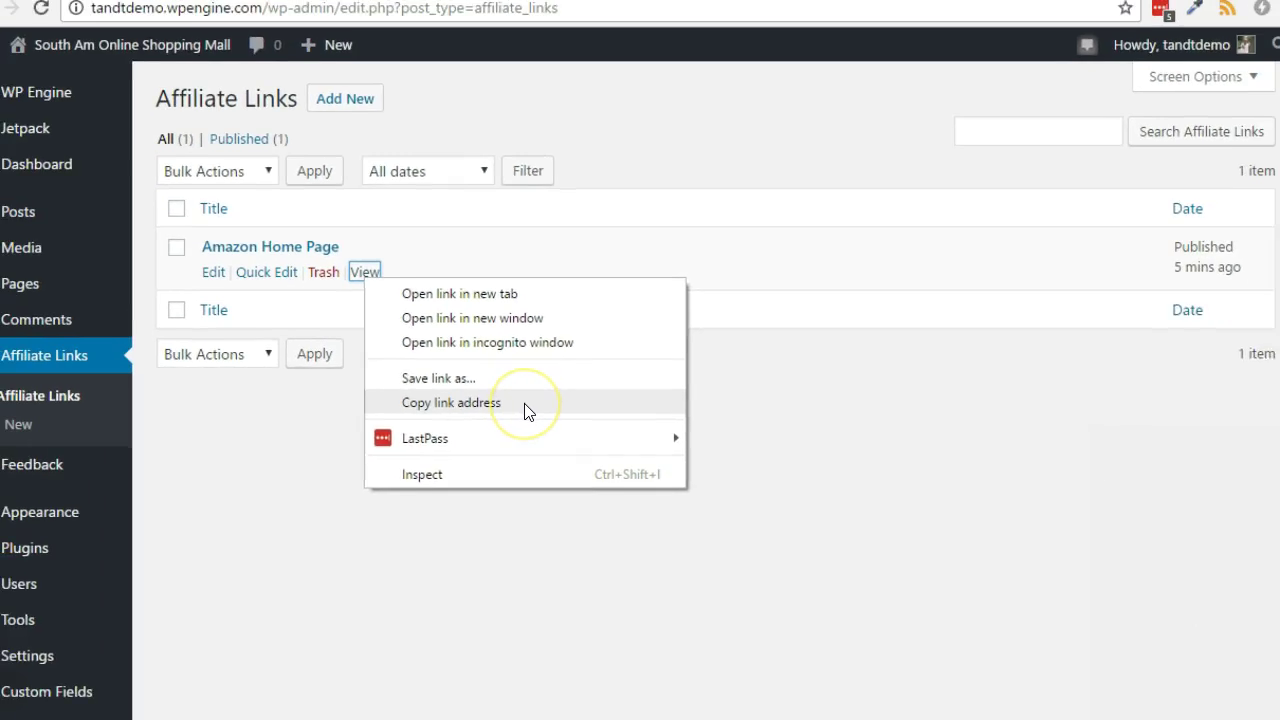
{"action": "left_click", "coordinate": [524, 404]}
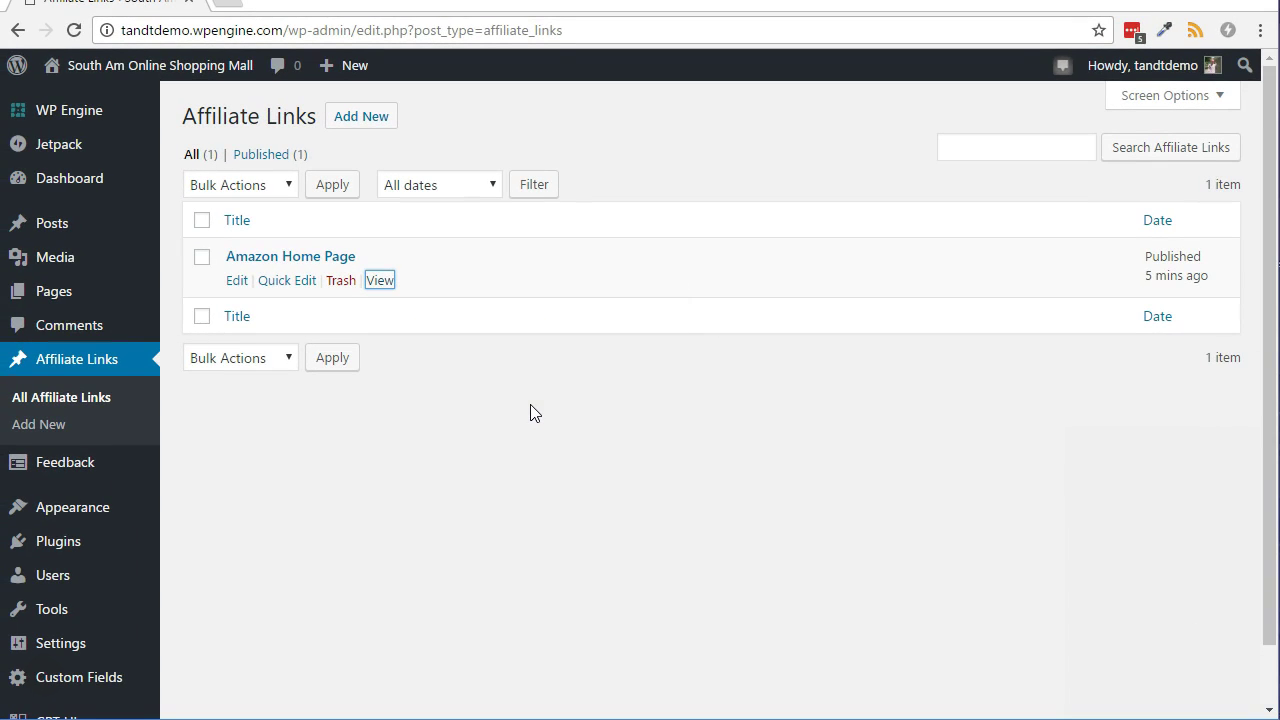
{"action": "right_click", "coordinate": [385, 286]}
{"action": "left_click", "coordinate": [417, 301]}
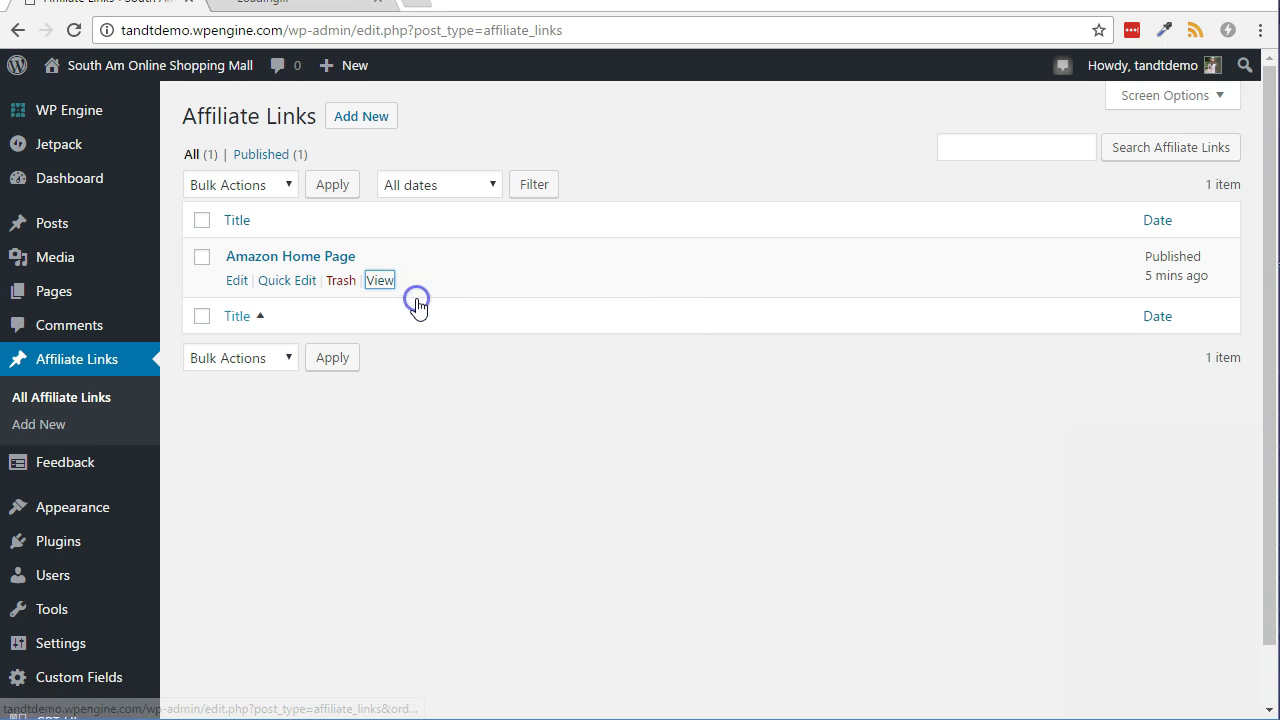
{"action": "left_click", "coordinate": [300, 3]}
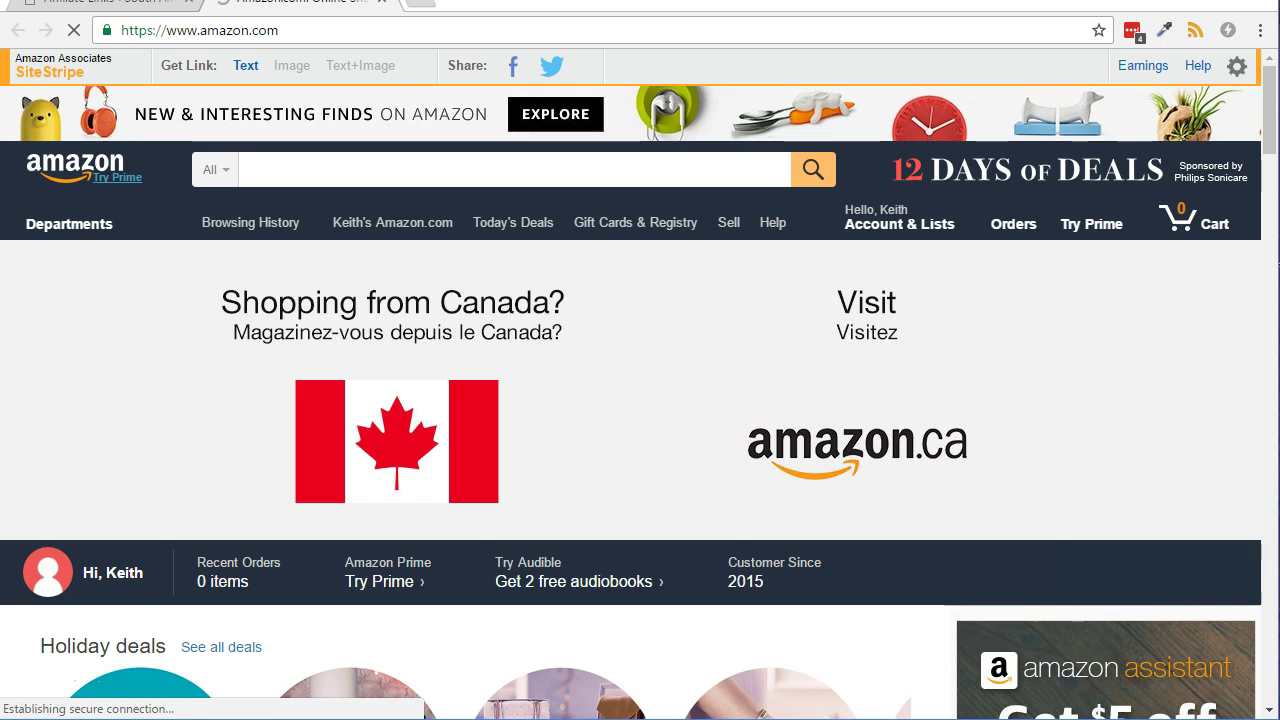
Step: Return to the affiliate links list and open the Amazon Home Page entry for editing to check its Click Counter and Slug
{"action": "key", "text": "ctrl+shift+Tab"}
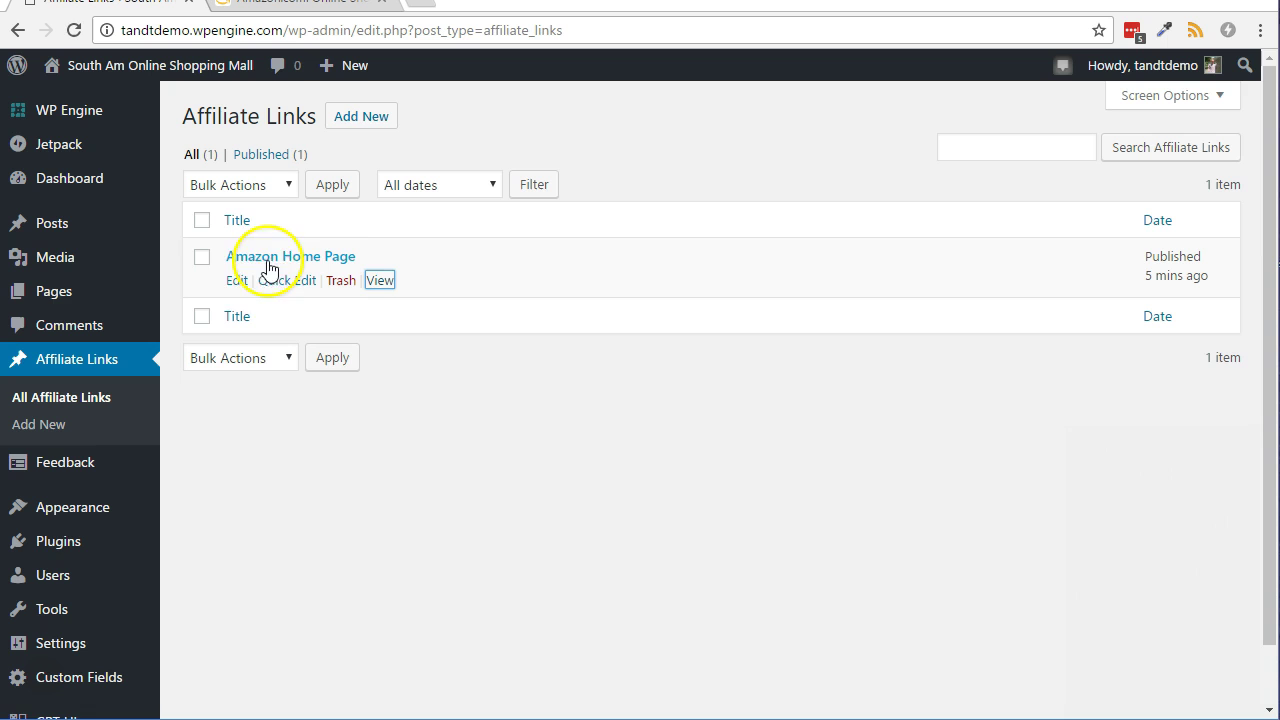
{"action": "left_click", "coordinate": [237, 284]}
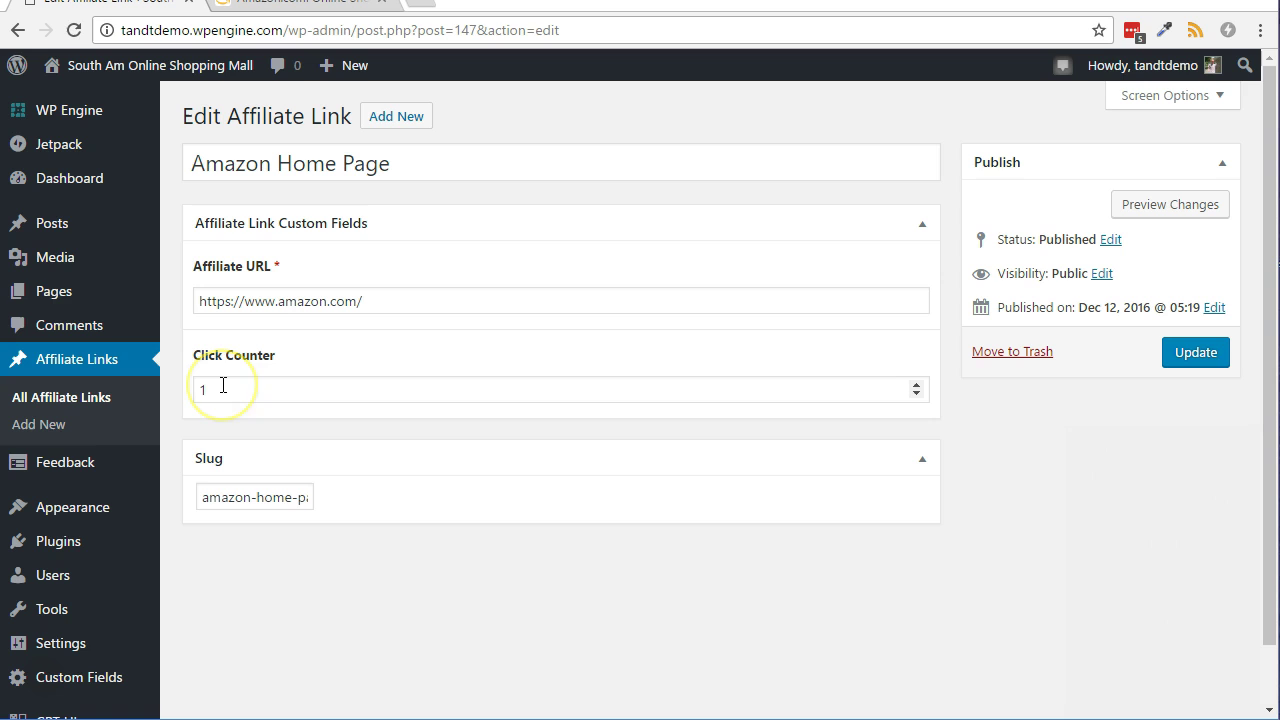
{"action": "left_click", "coordinate": [222, 494]}
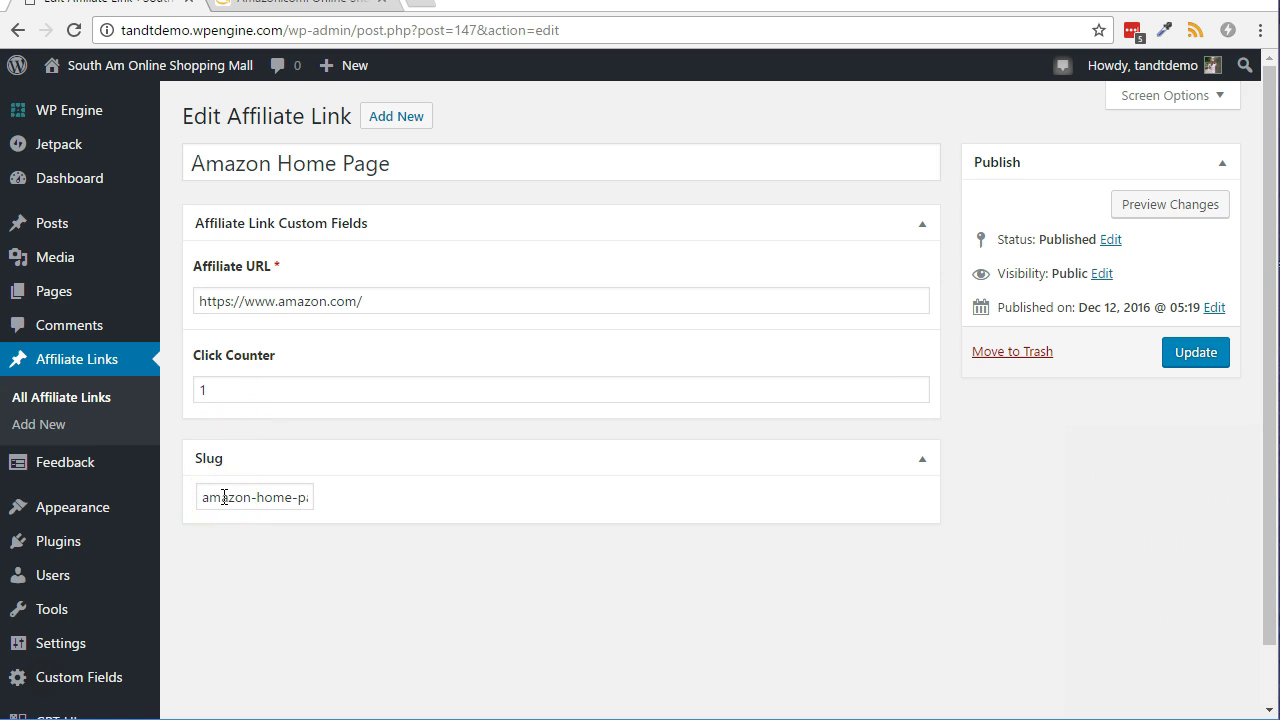
Step: Copy the Amazon Home Page link address from the affiliate links list, paste it into the address bar and highlight the path after the domain
{"action": "left_click", "coordinate": [101, 395]}
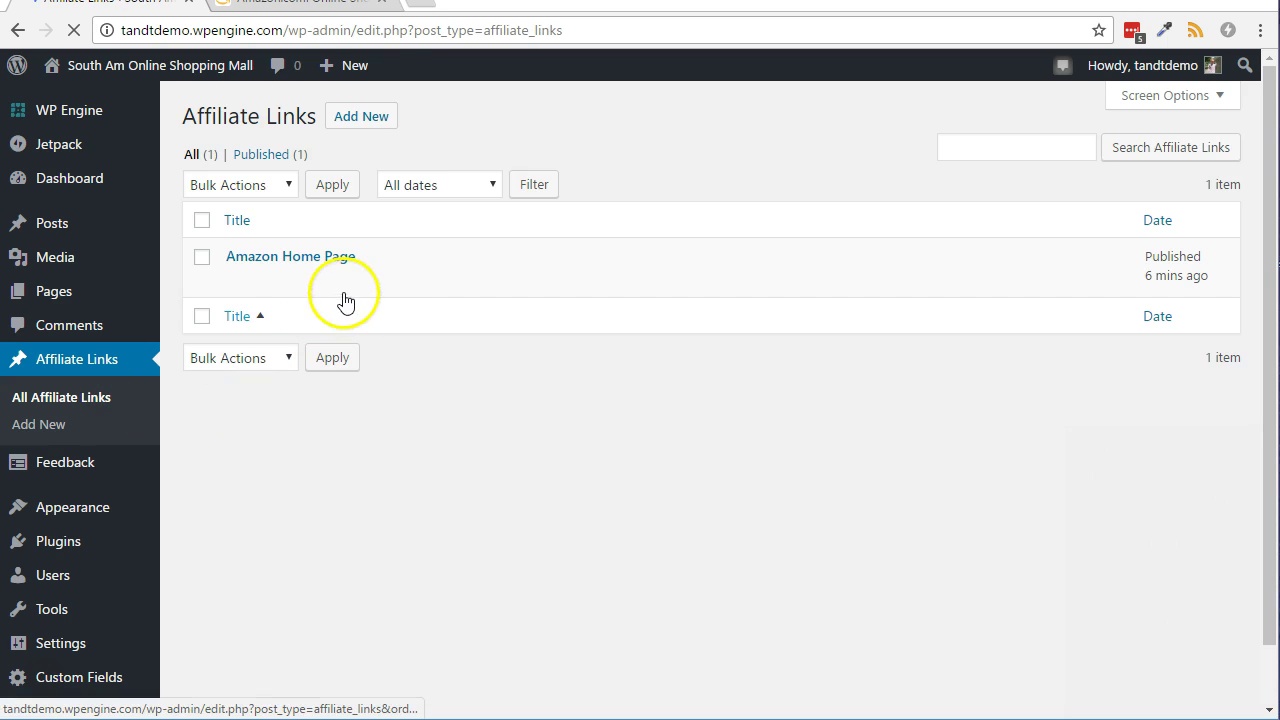
{"action": "mouse_move", "coordinate": [349, 292]}
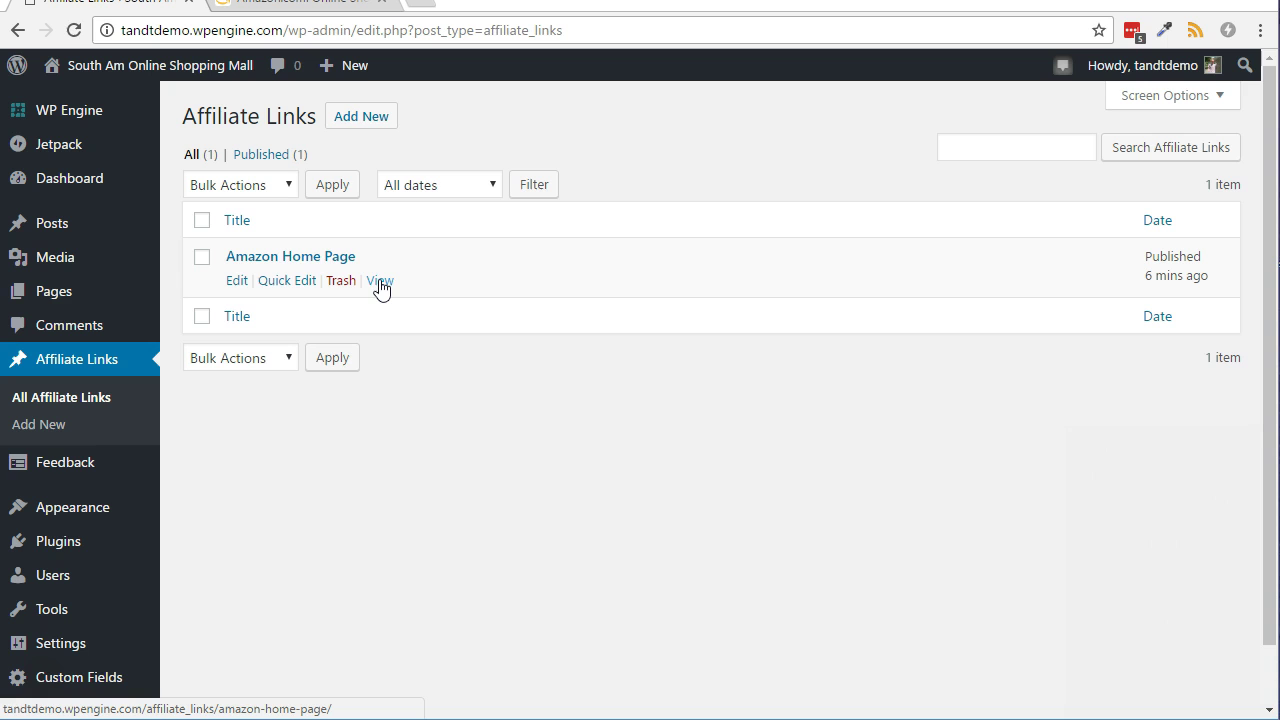
{"action": "right_click", "coordinate": [380, 287]}
{"action": "left_click", "coordinate": [463, 312]}
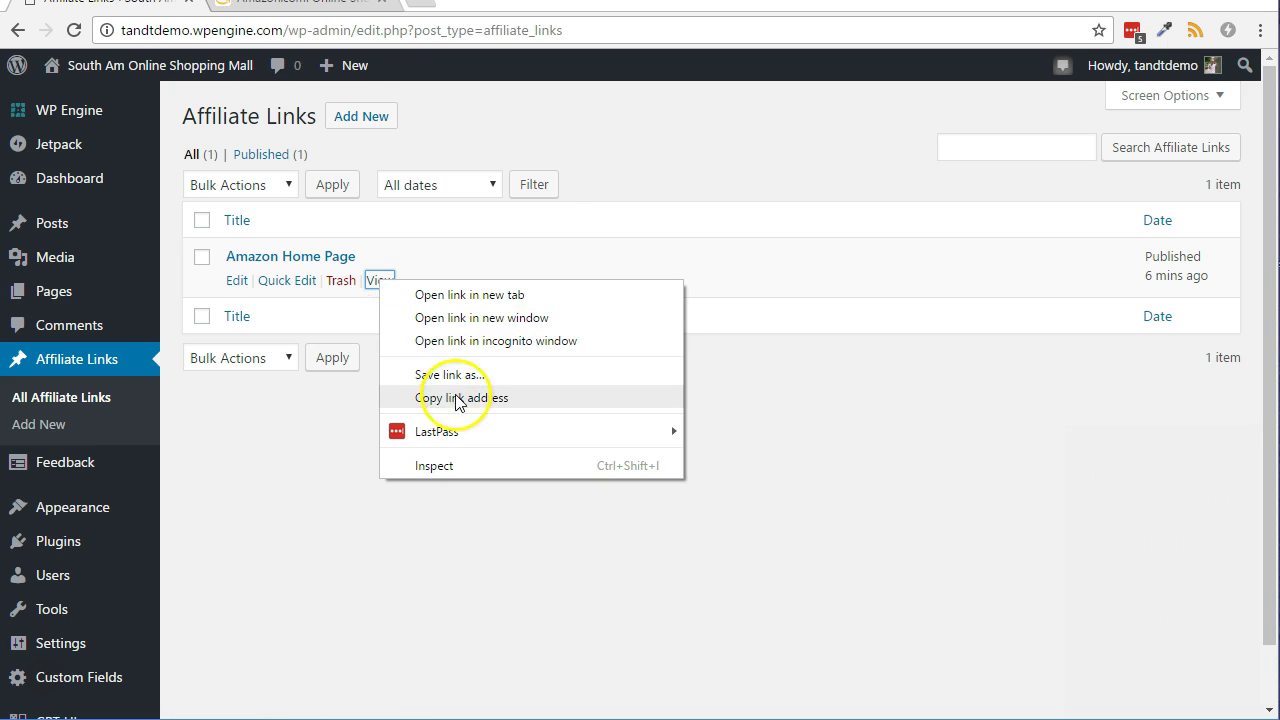
{"action": "left_click", "coordinate": [381, 30]}
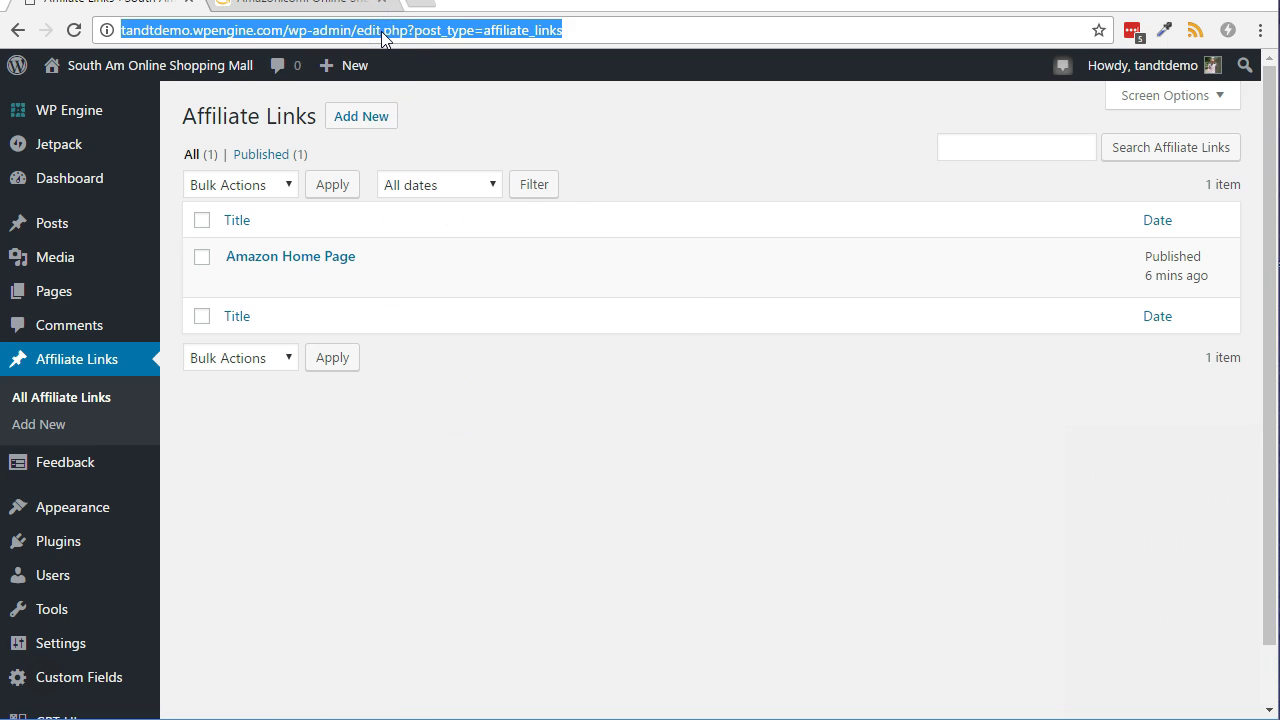
{"action": "key", "text": "ctrl+v"}
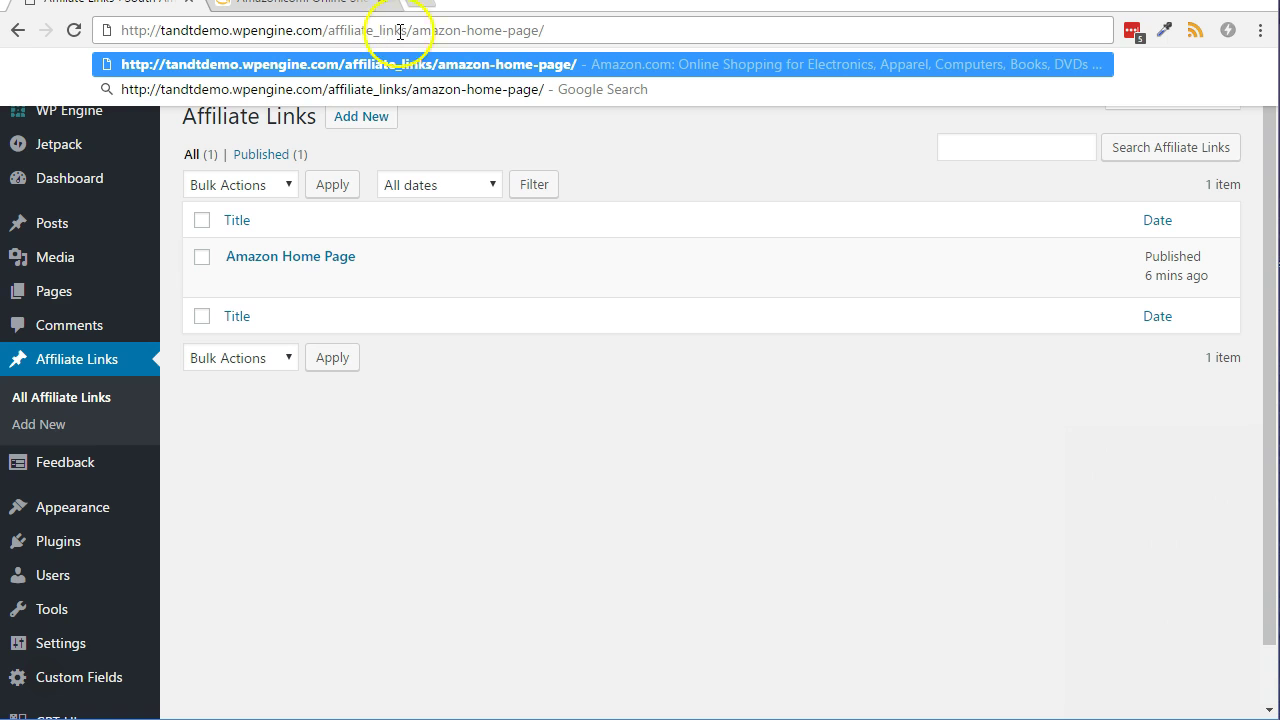
{"action": "left_click", "coordinate": [494, 466]}
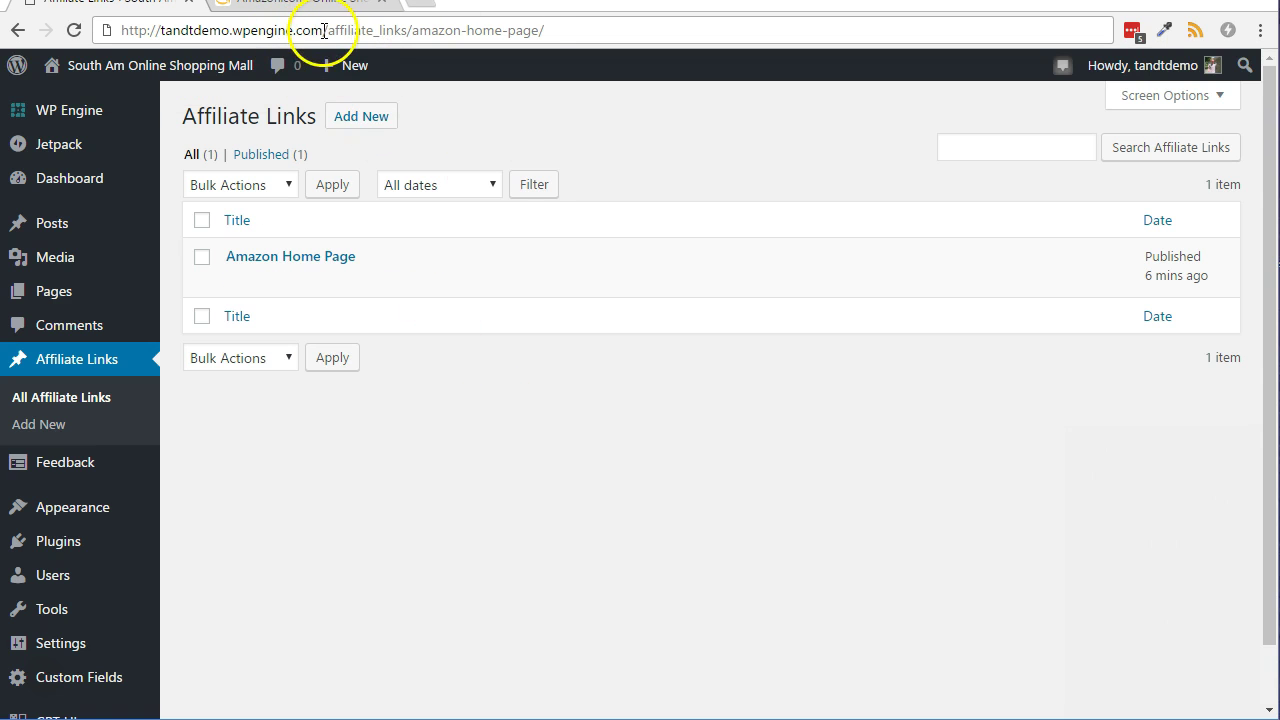
{"action": "left_click_drag", "start_coordinate": [322, 30], "coordinate": [556, 31]}
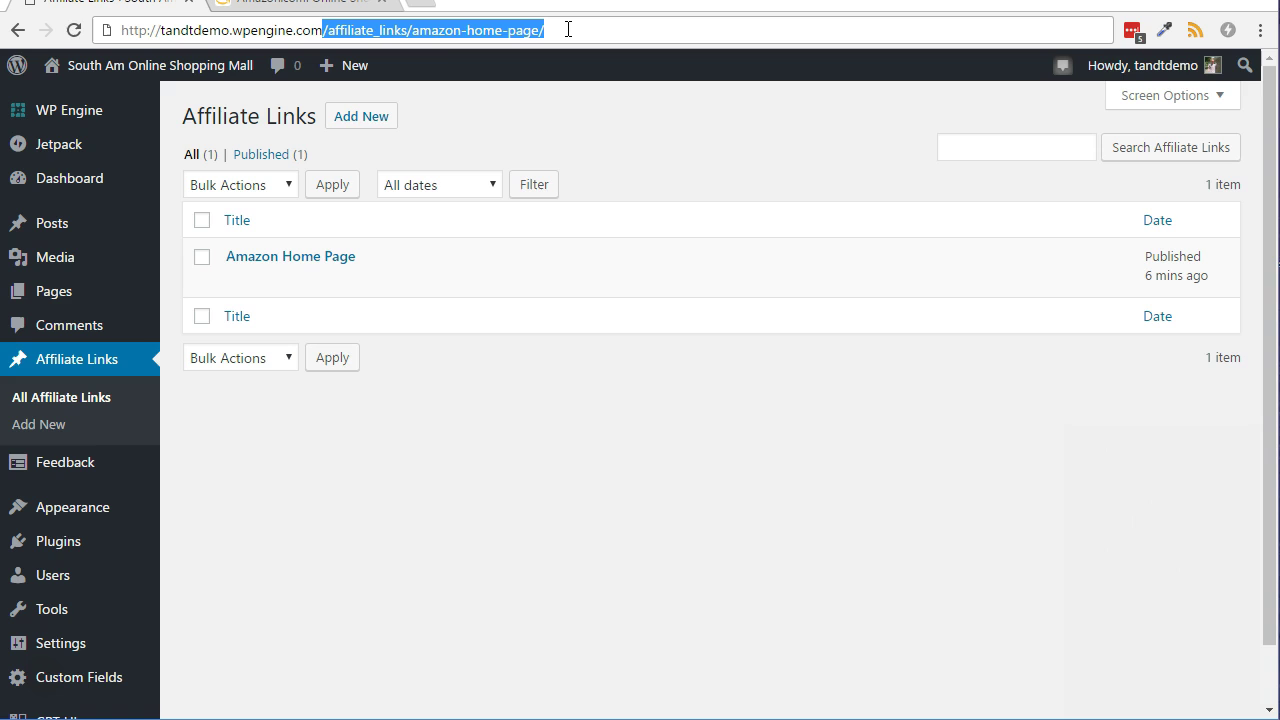